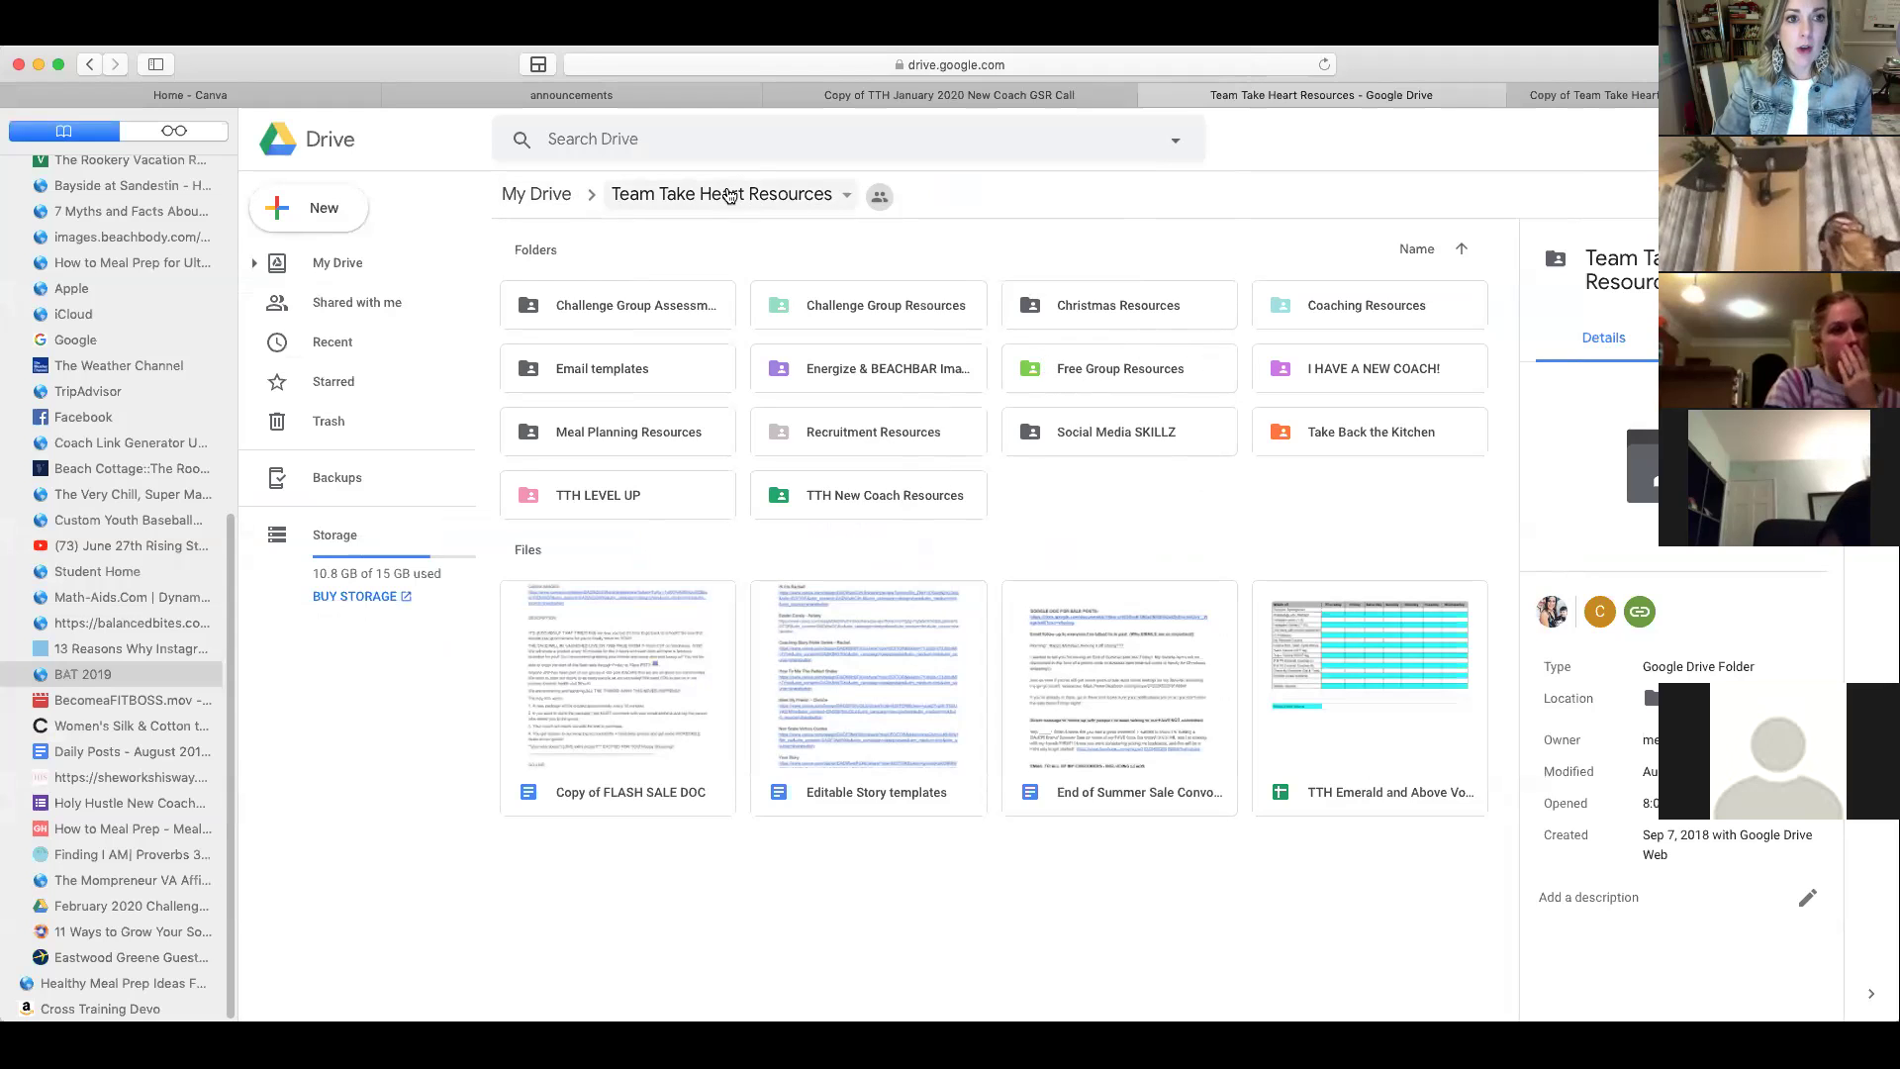
Open the Team Take Heart New Coach Checklist copy from the I HAVE A NEW COACH! folder in Team Take Heart Resources
left_click(543, 193)
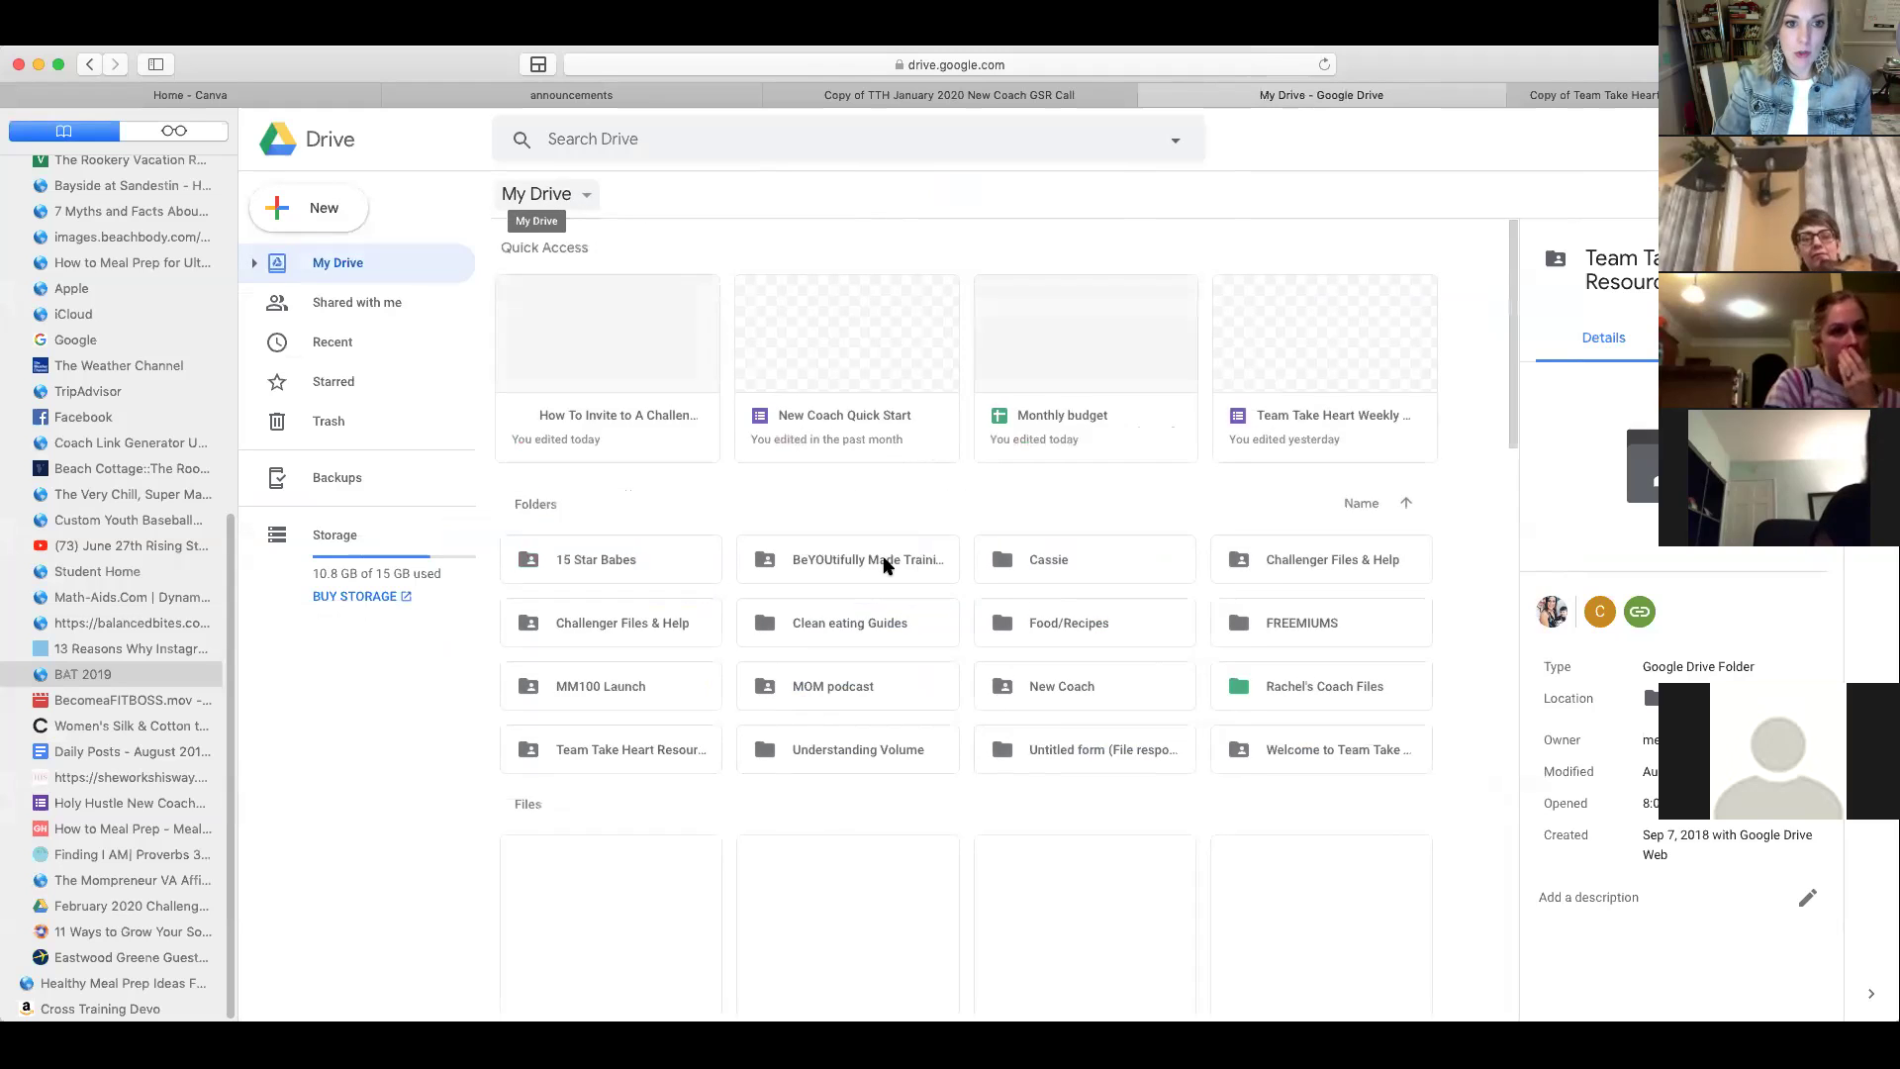
left_click(652, 749)
double_click(652, 749)
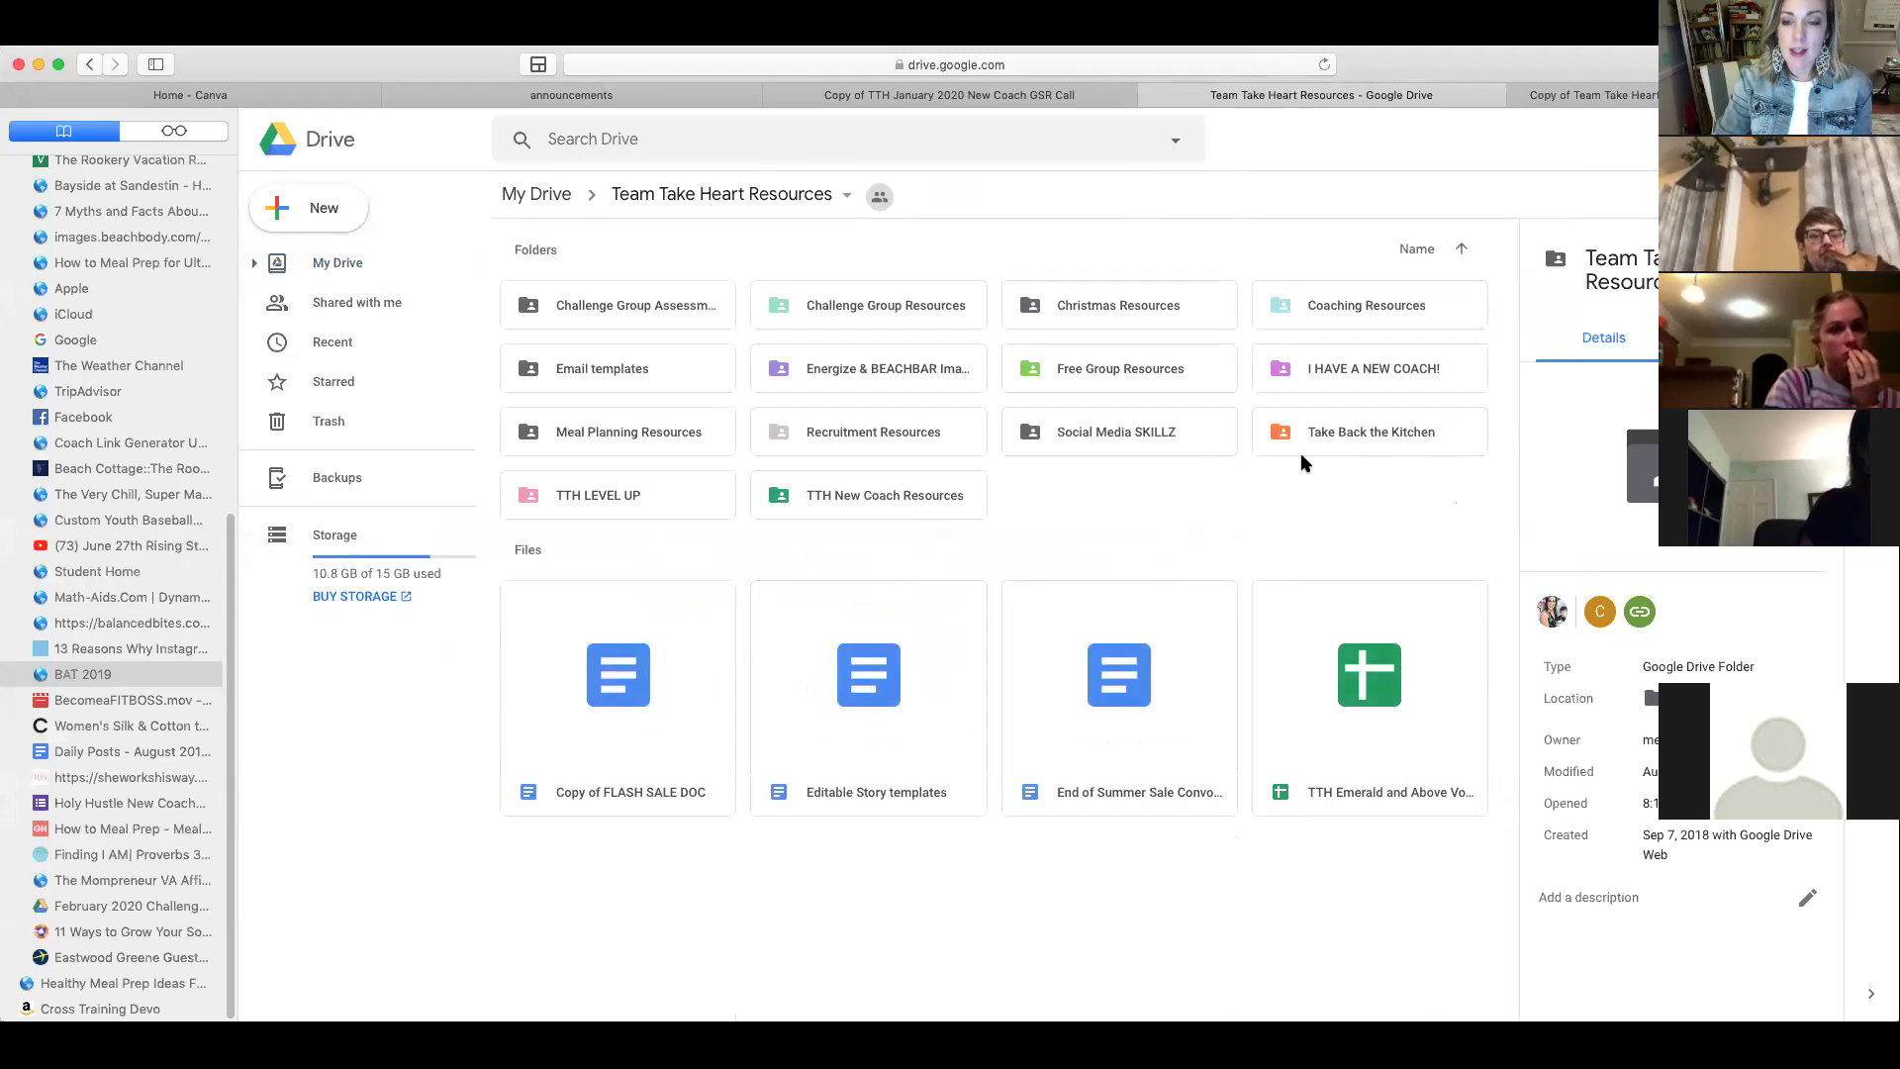
double_click(1329, 366)
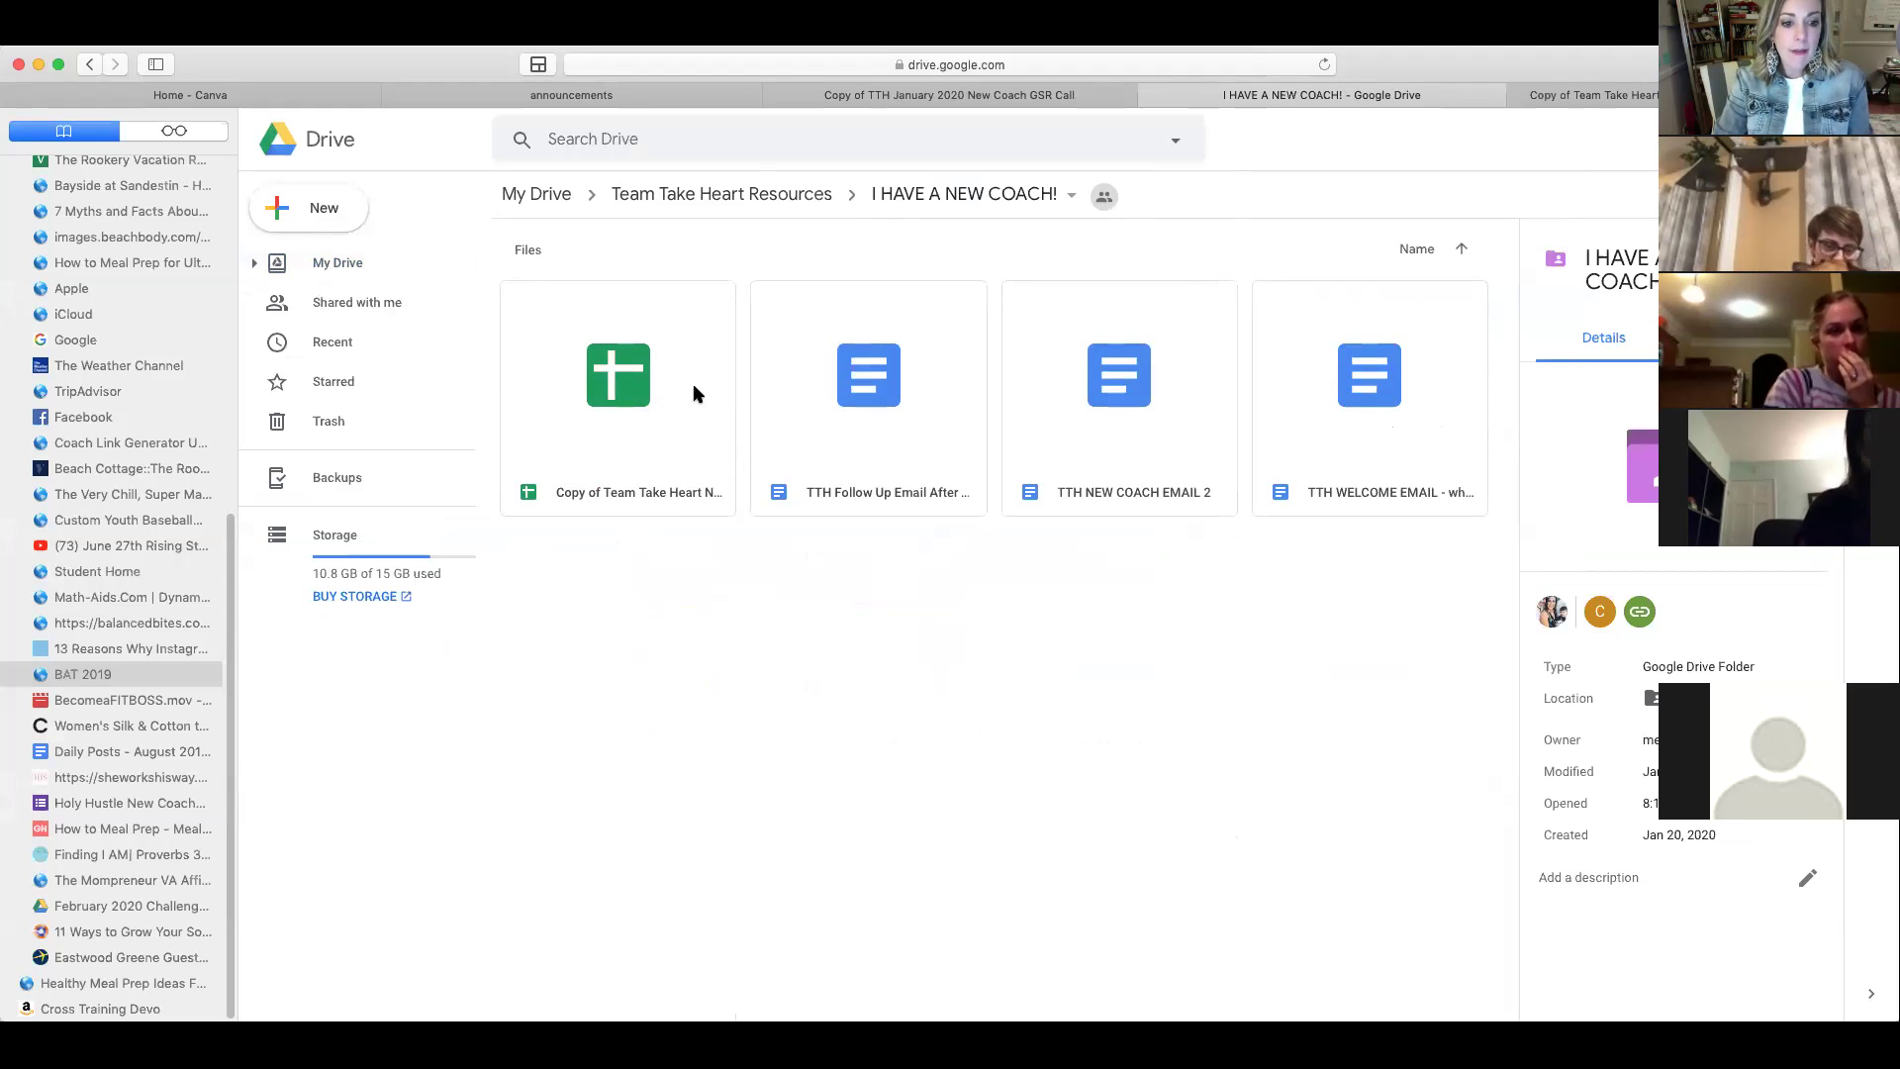
double_click(618, 379)
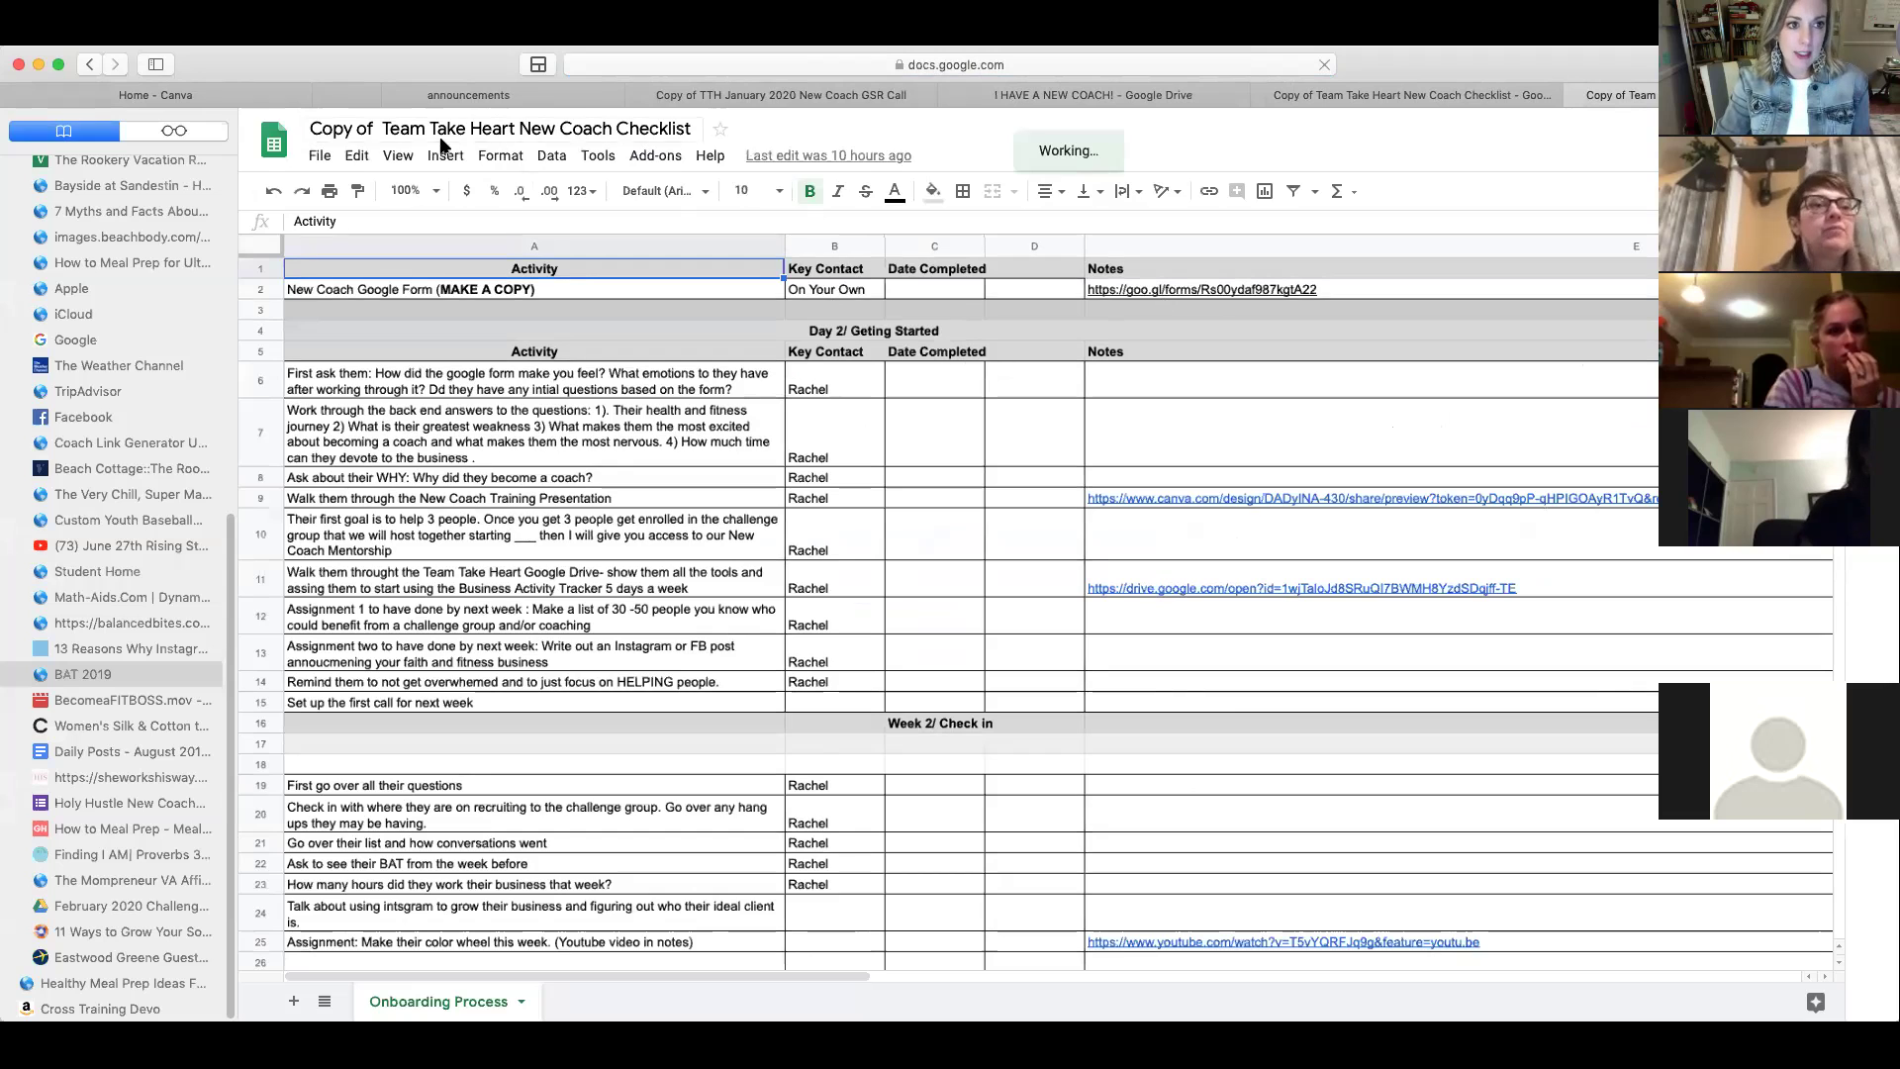
Locate the command for making a copy of the checklist spreadsheet, dismiss it and look over the onboarding activities
left_click(313, 160)
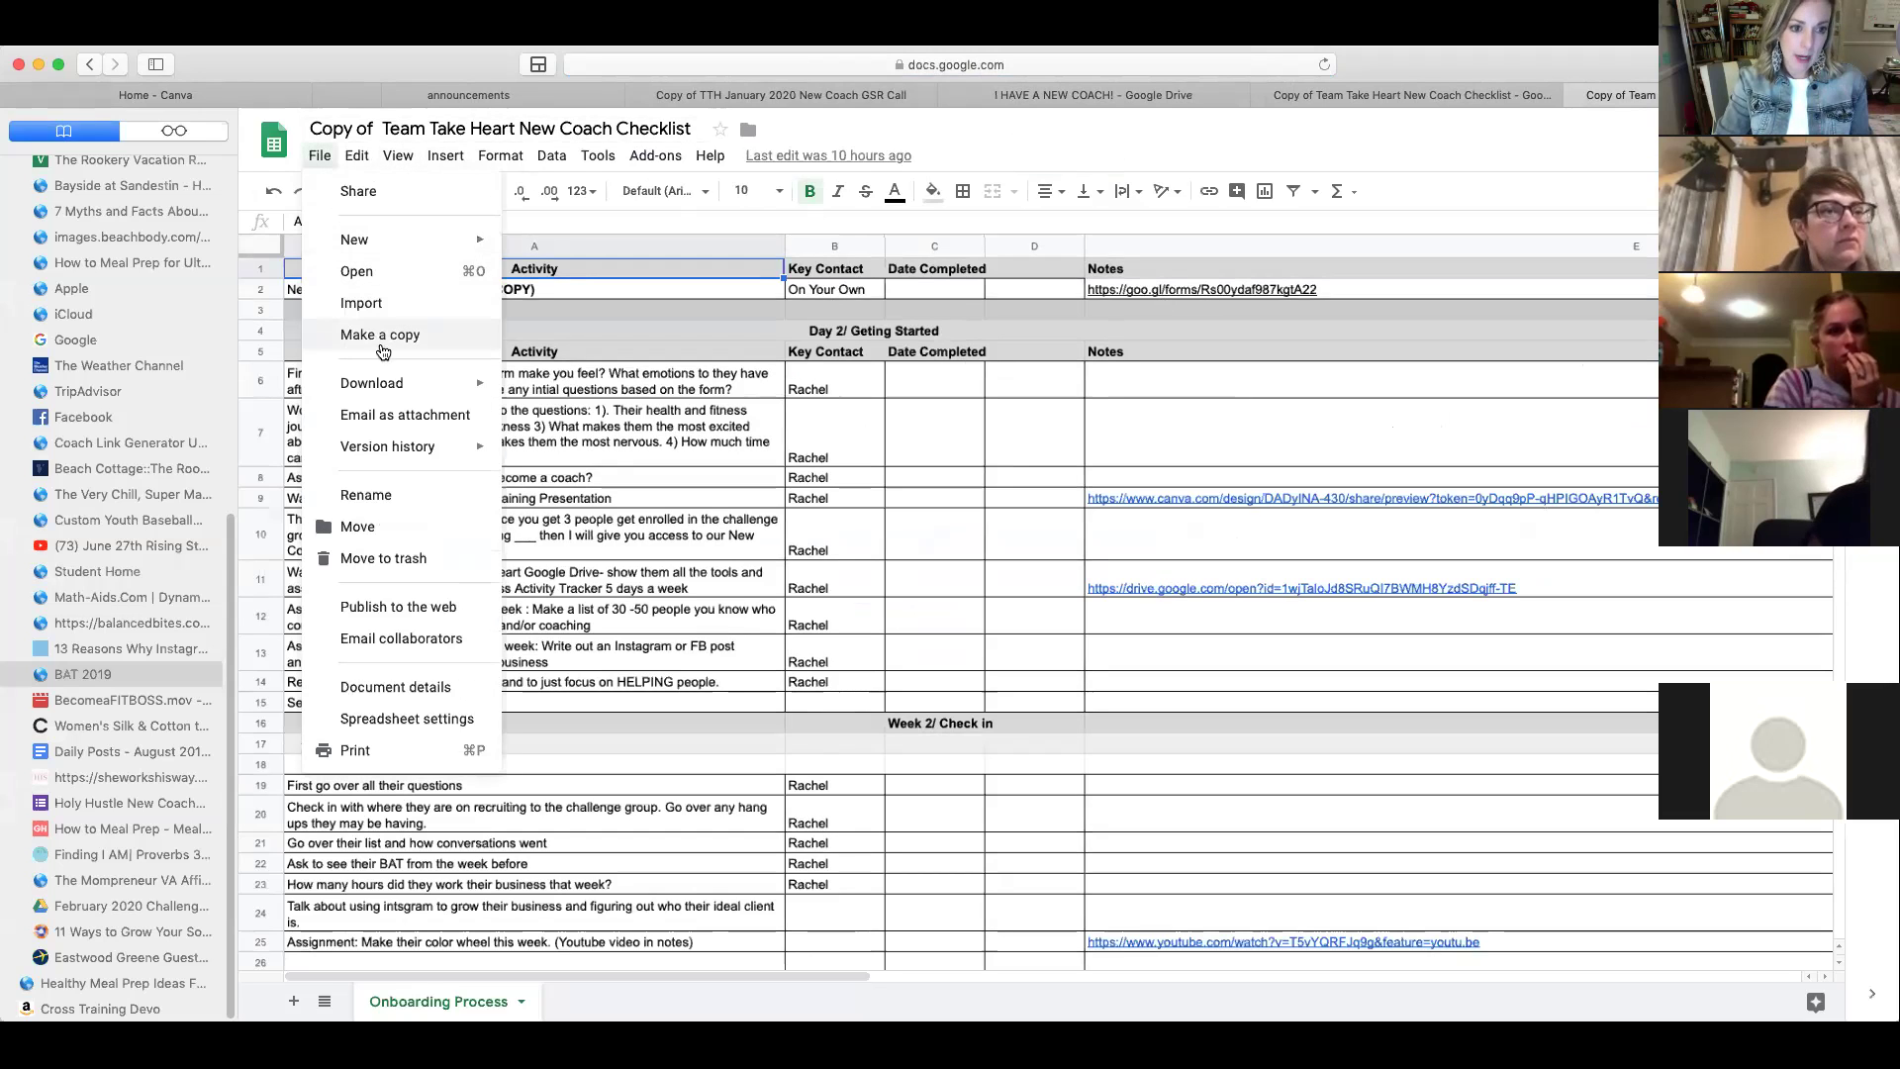
left_click(1053, 138)
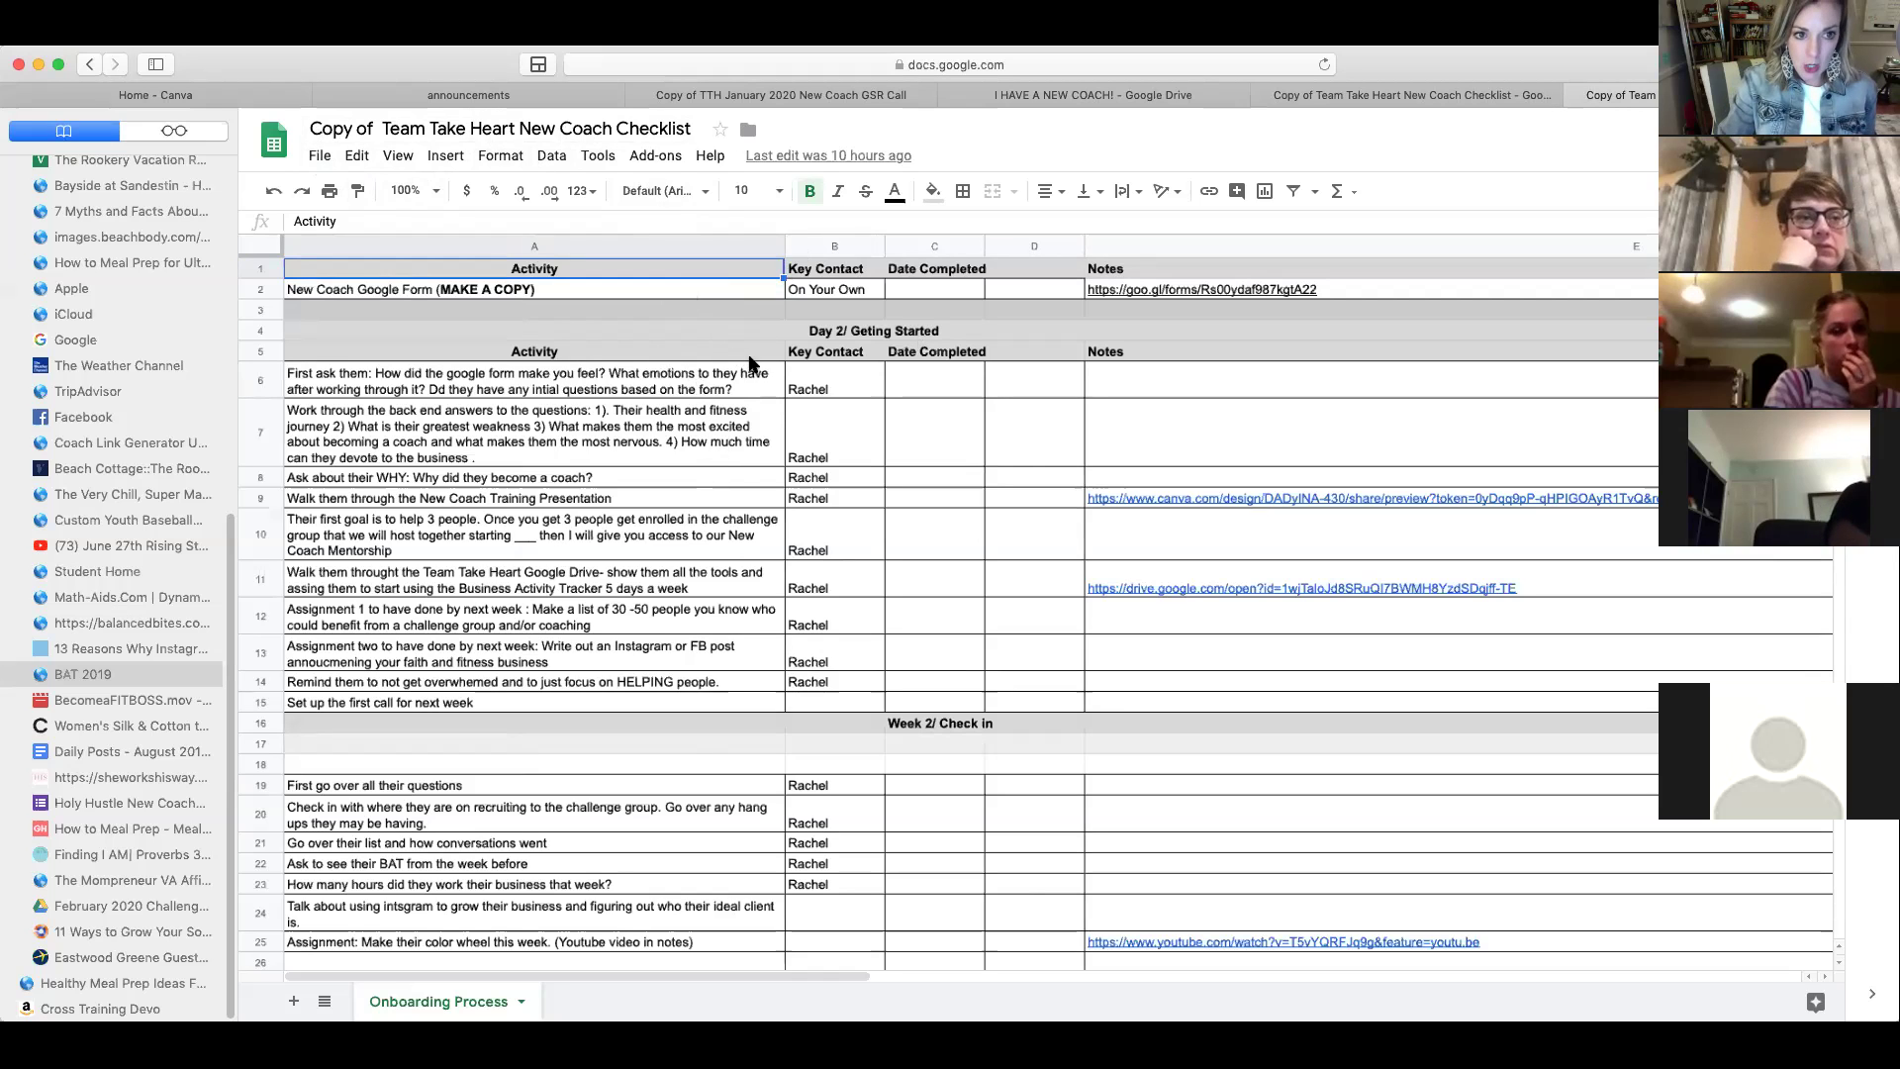
scroll(722, 444, "down", 1)
scroll(722, 445, "up", 1)
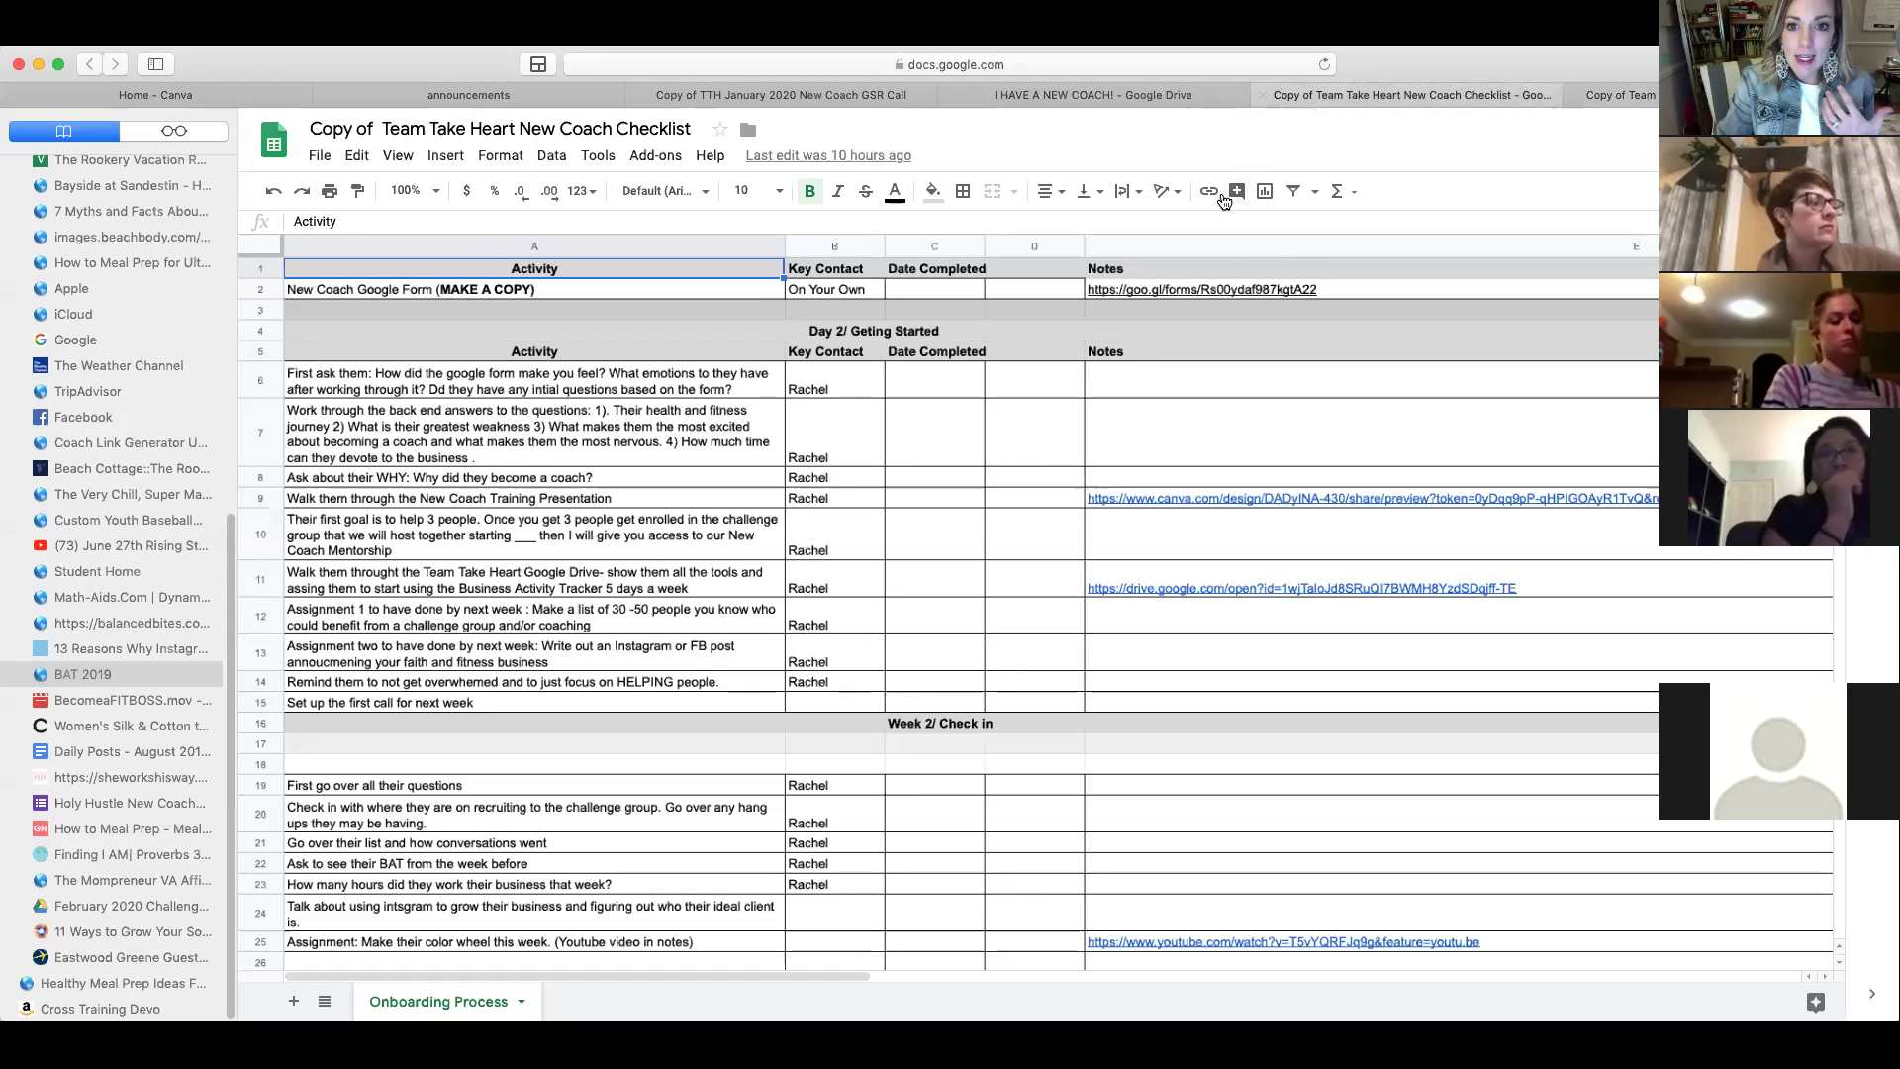
View the TTH WELCOME EMAIL document from the I HAVE A NEW COACH! folder, and return to the checklist spreadsheet
left_click(1138, 97)
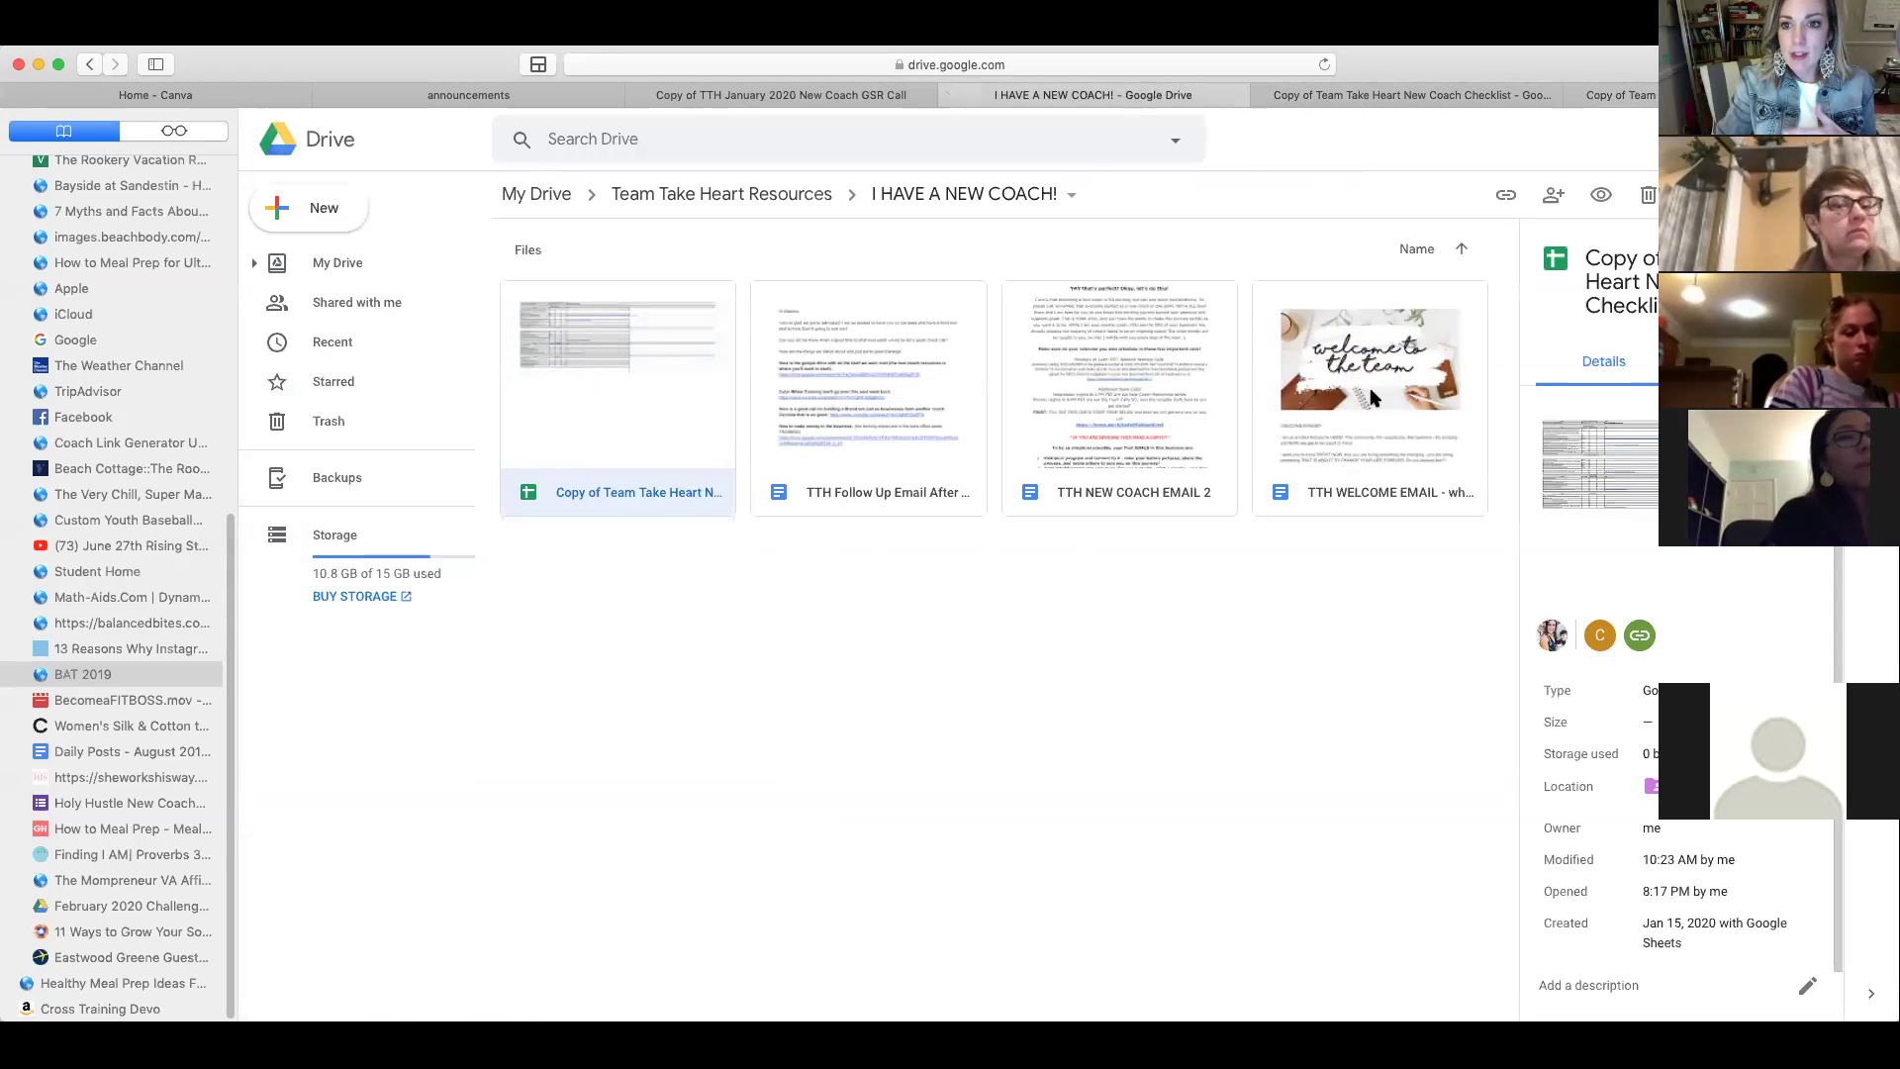
double_click(1341, 393)
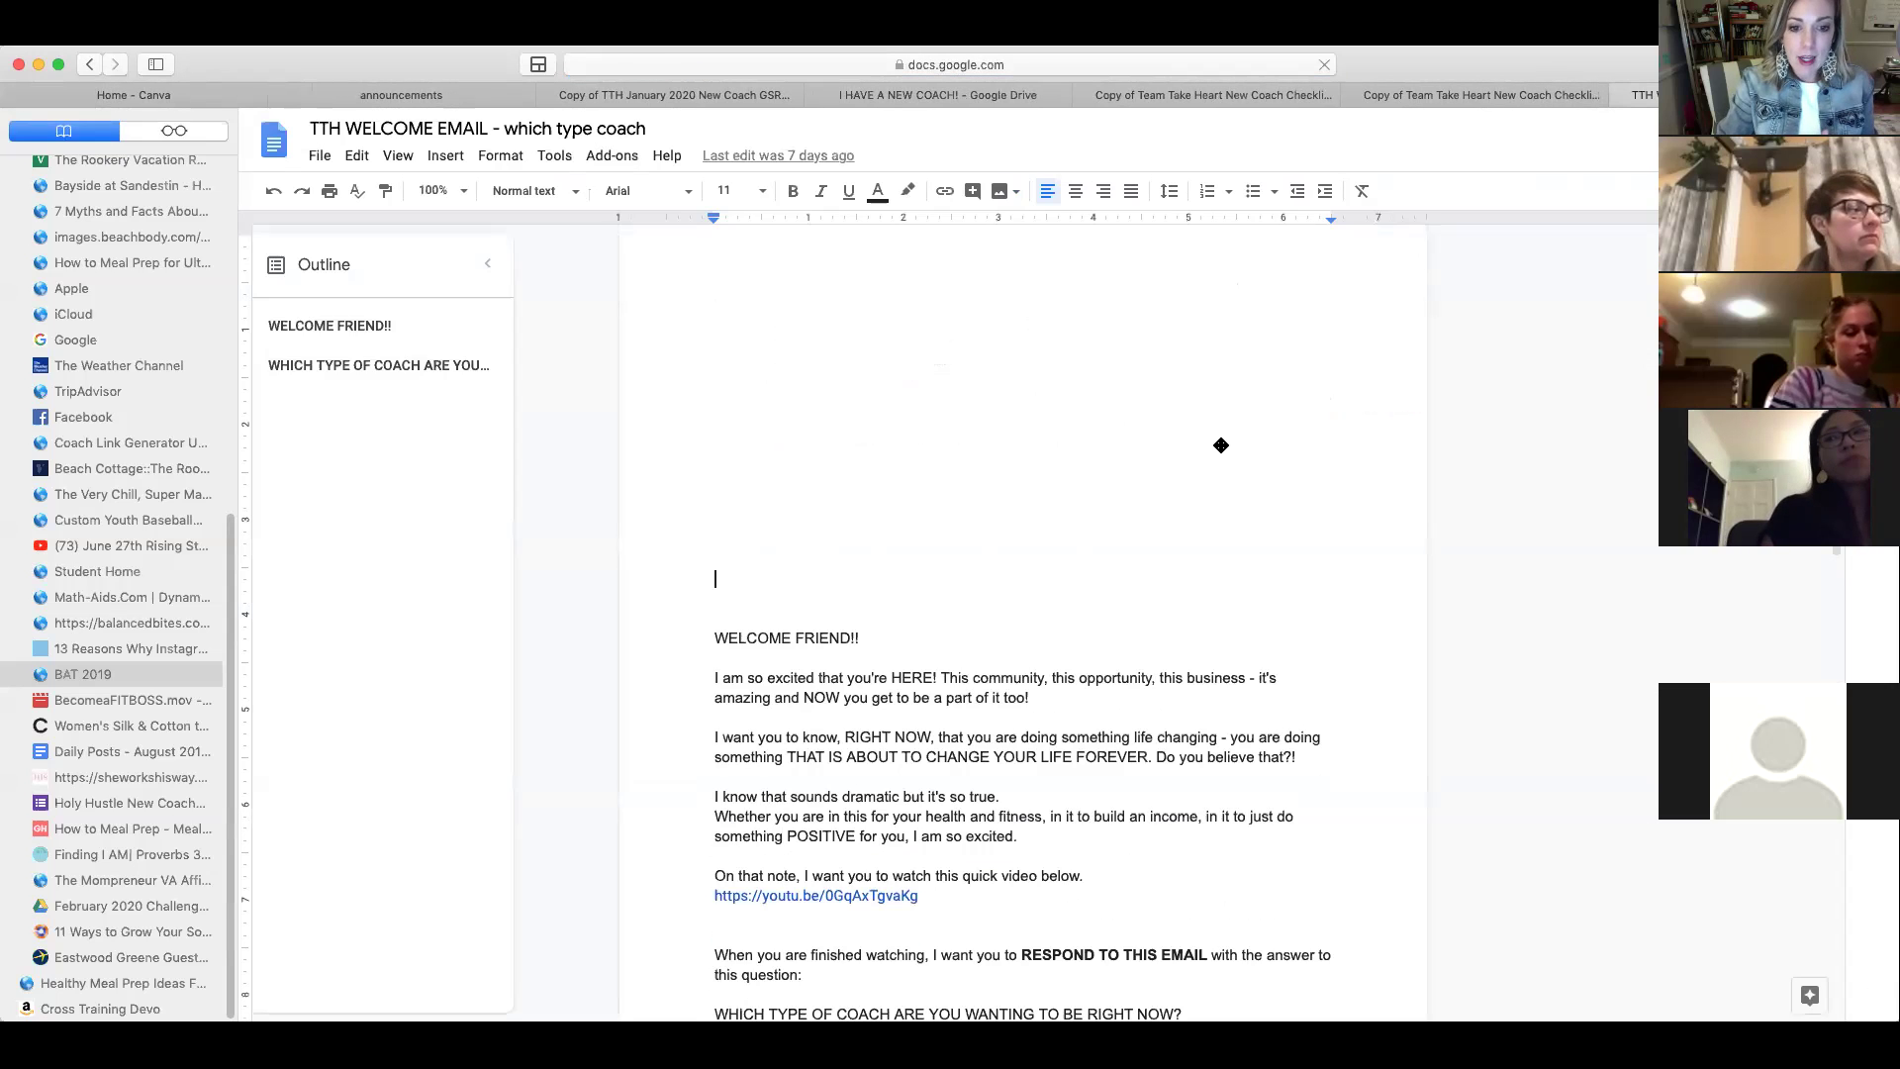
left_click(1620, 97)
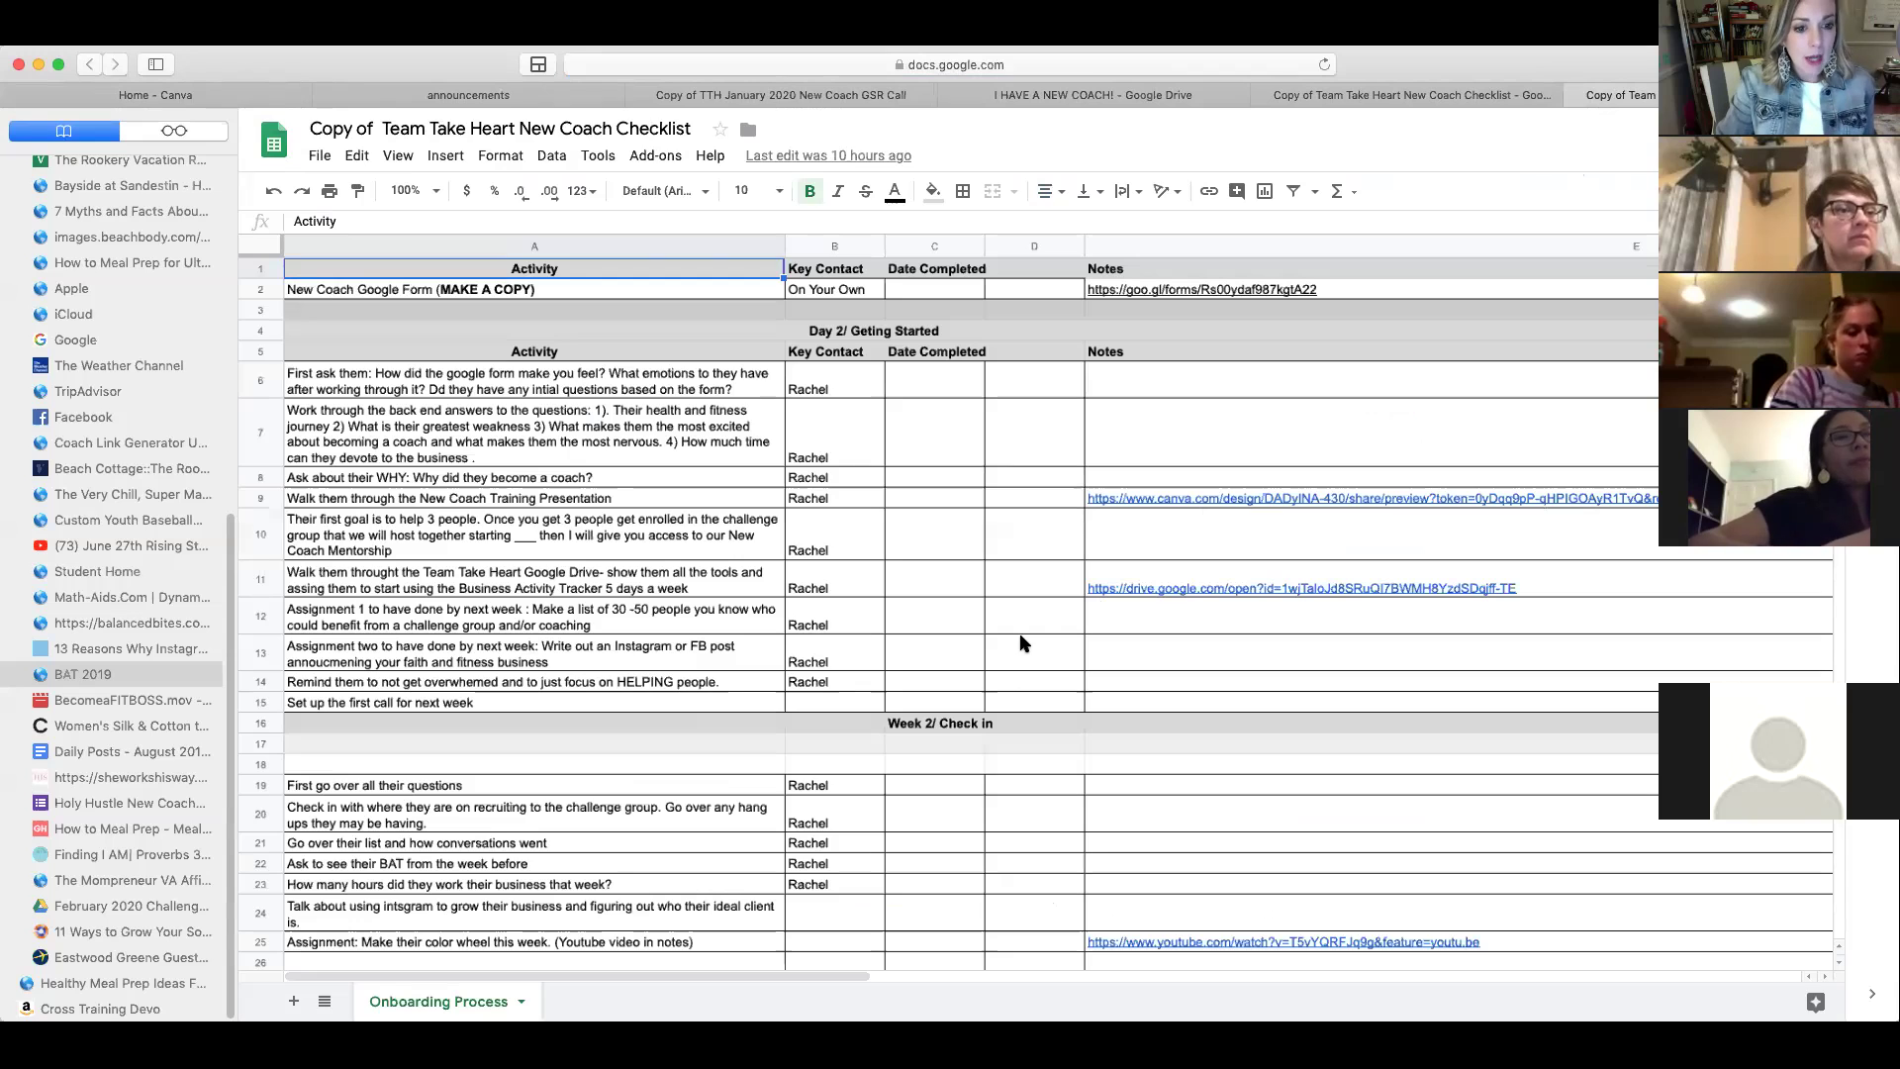
Follow the New Coach Google Form link in the checklist's notes, read through the welcome form and close it
left_click(1228, 291)
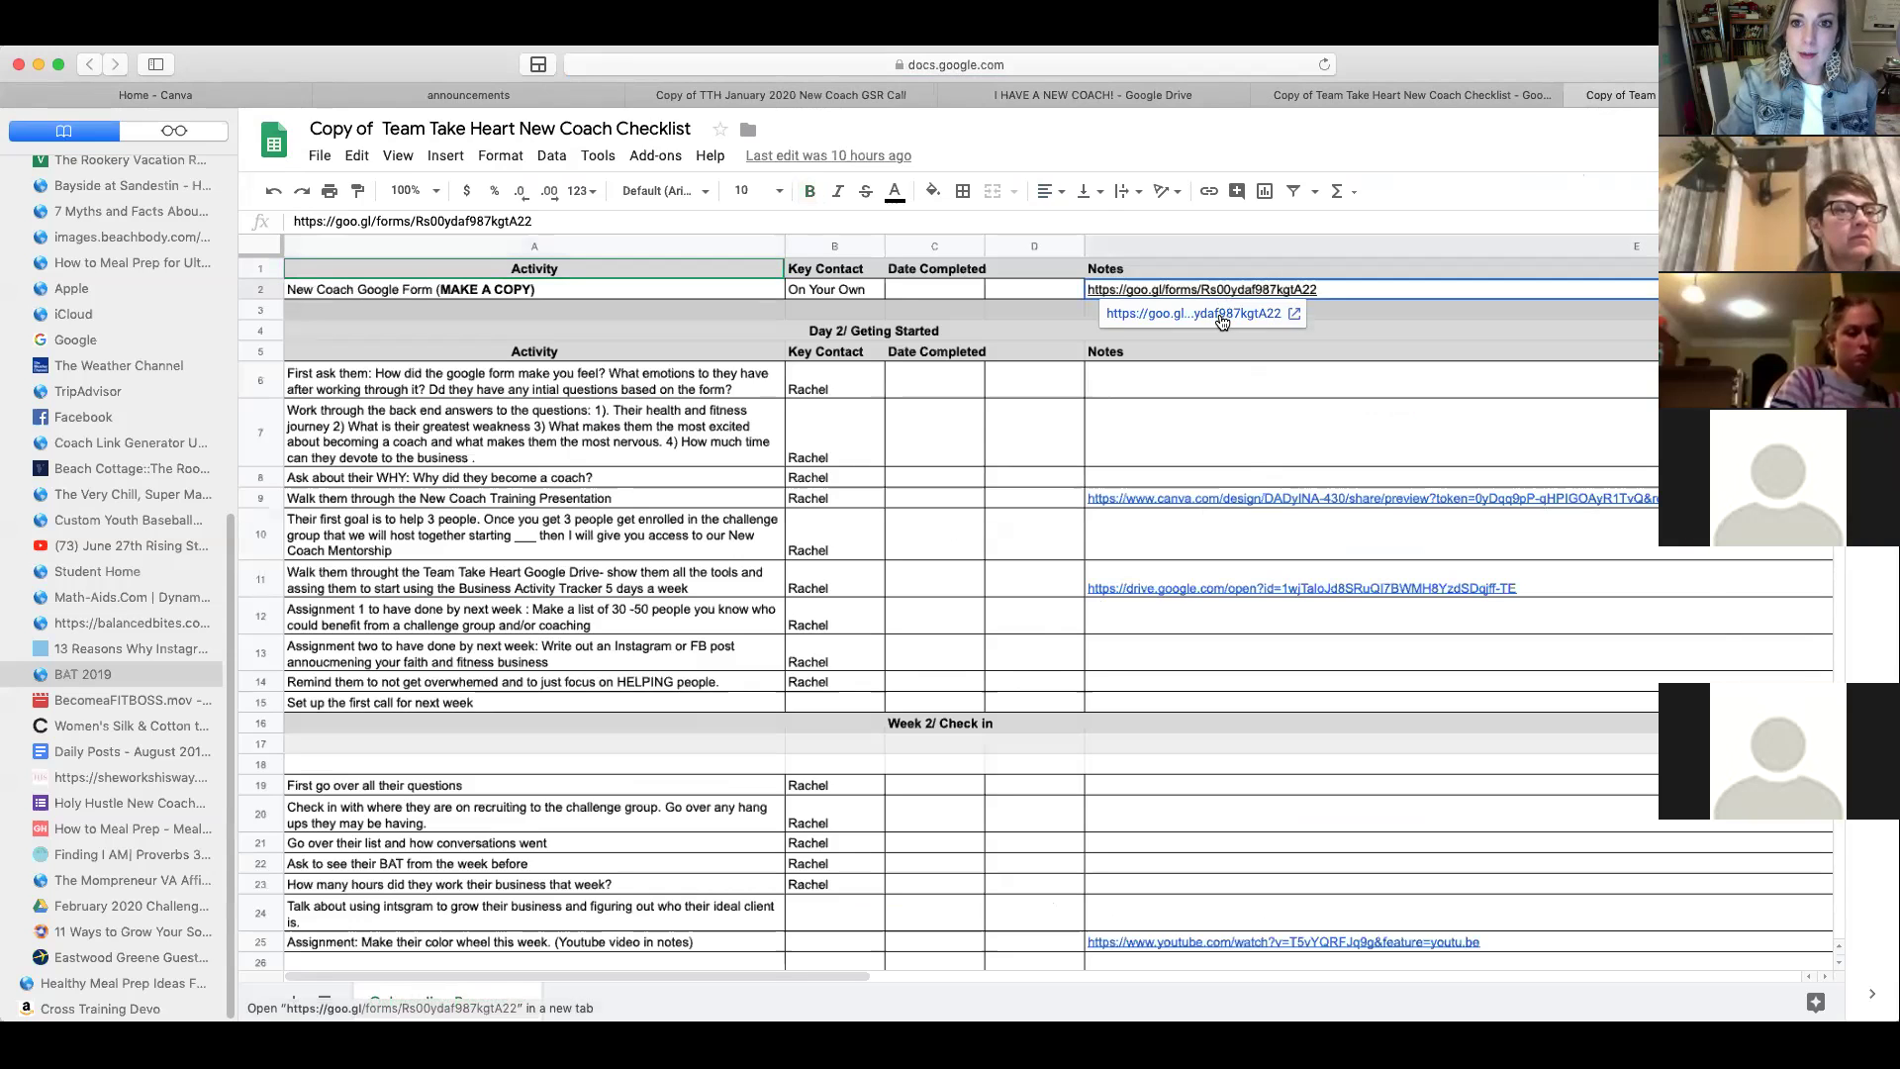
left_click(1224, 318)
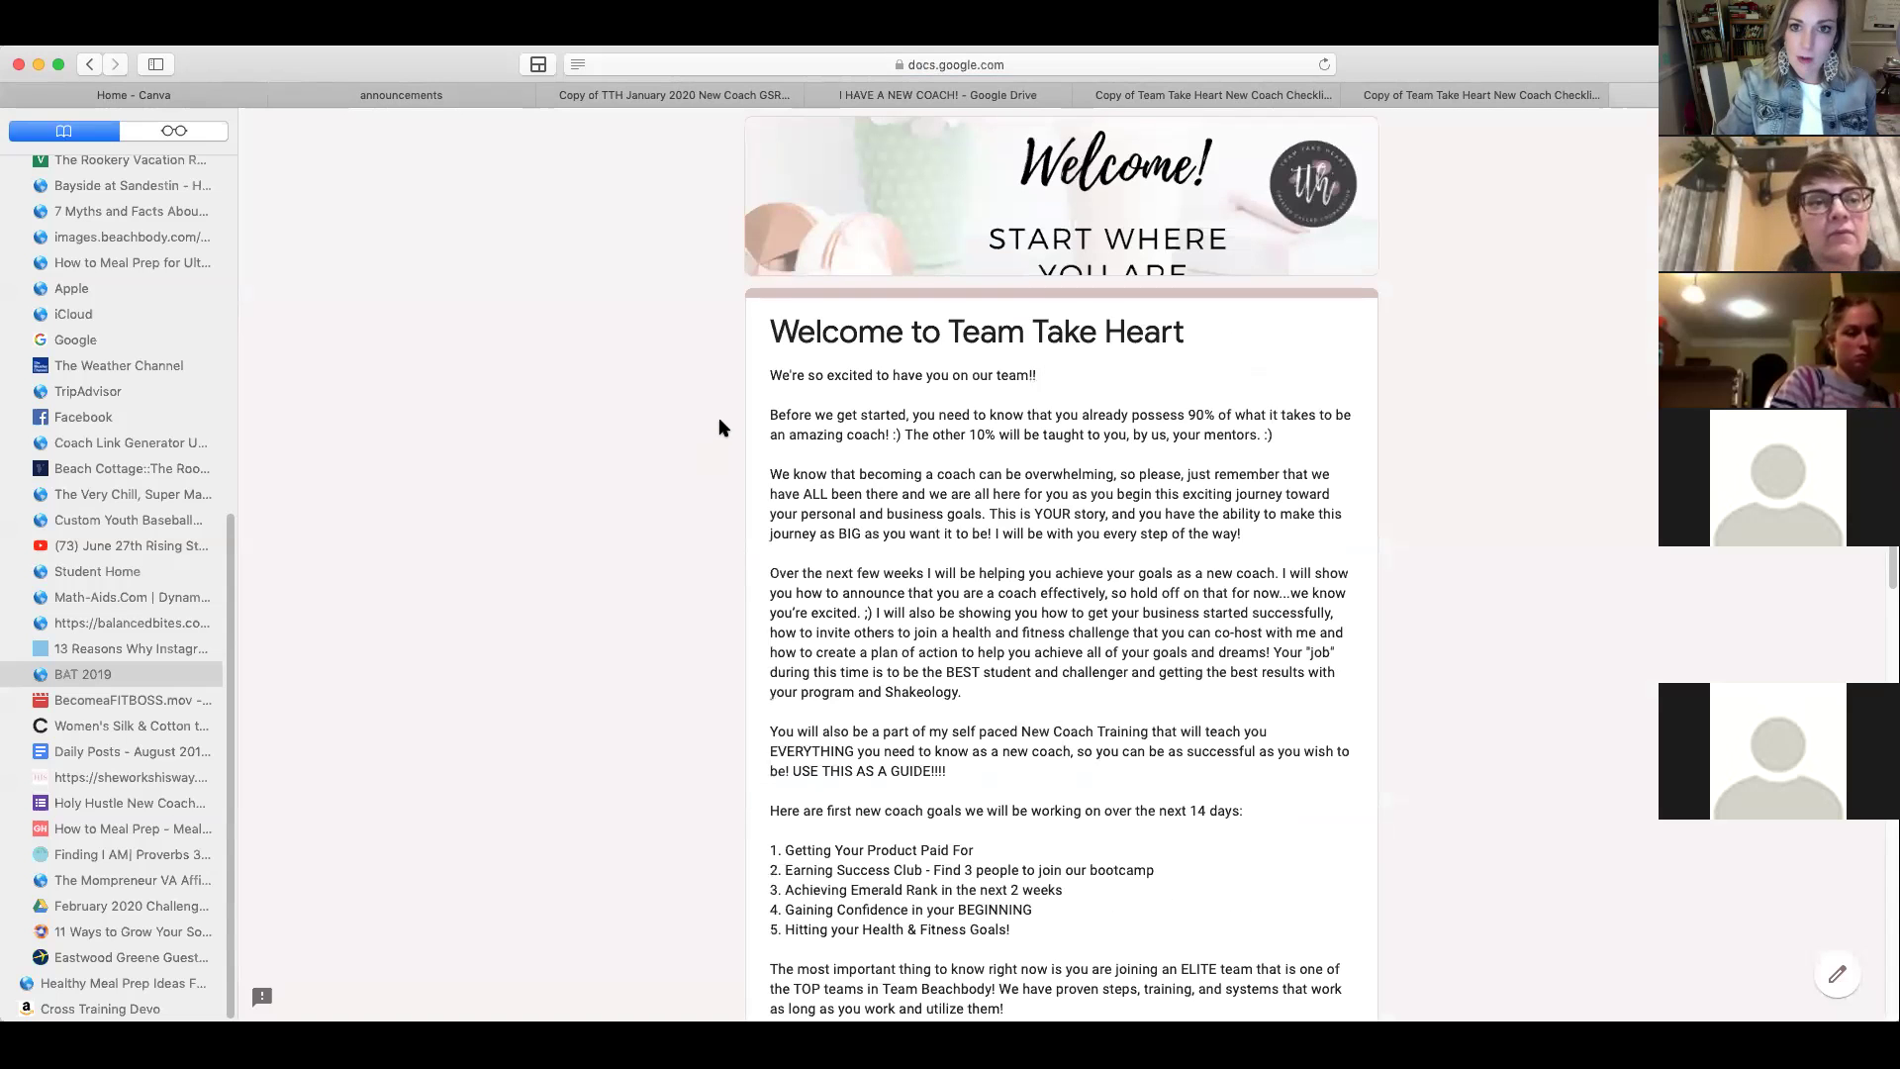
scroll(720, 427, "down", 1)
scroll(720, 428, "down", 5)
scroll(719, 428, "down", 6)
left_click(1623, 97)
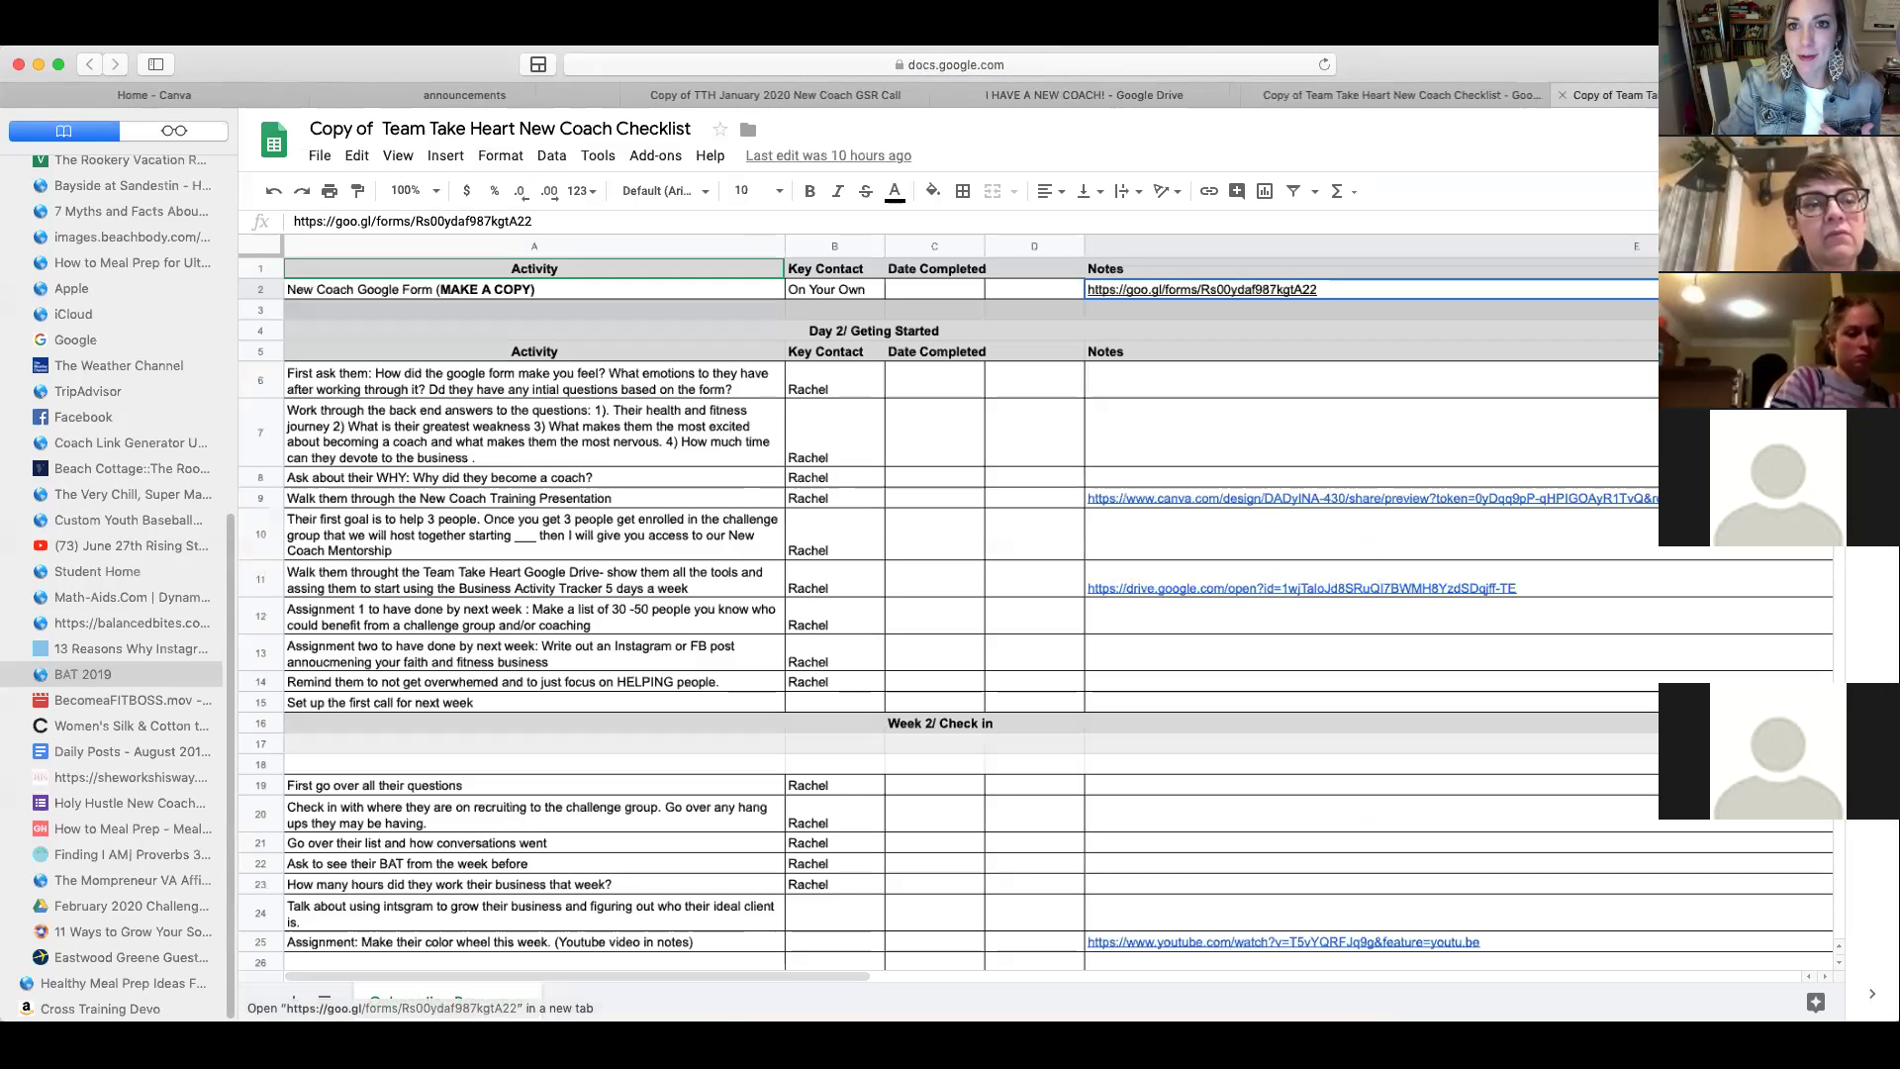
Find the New Coach Quick Start form among the recent Google Drive files and open it
left_click(820, 92)
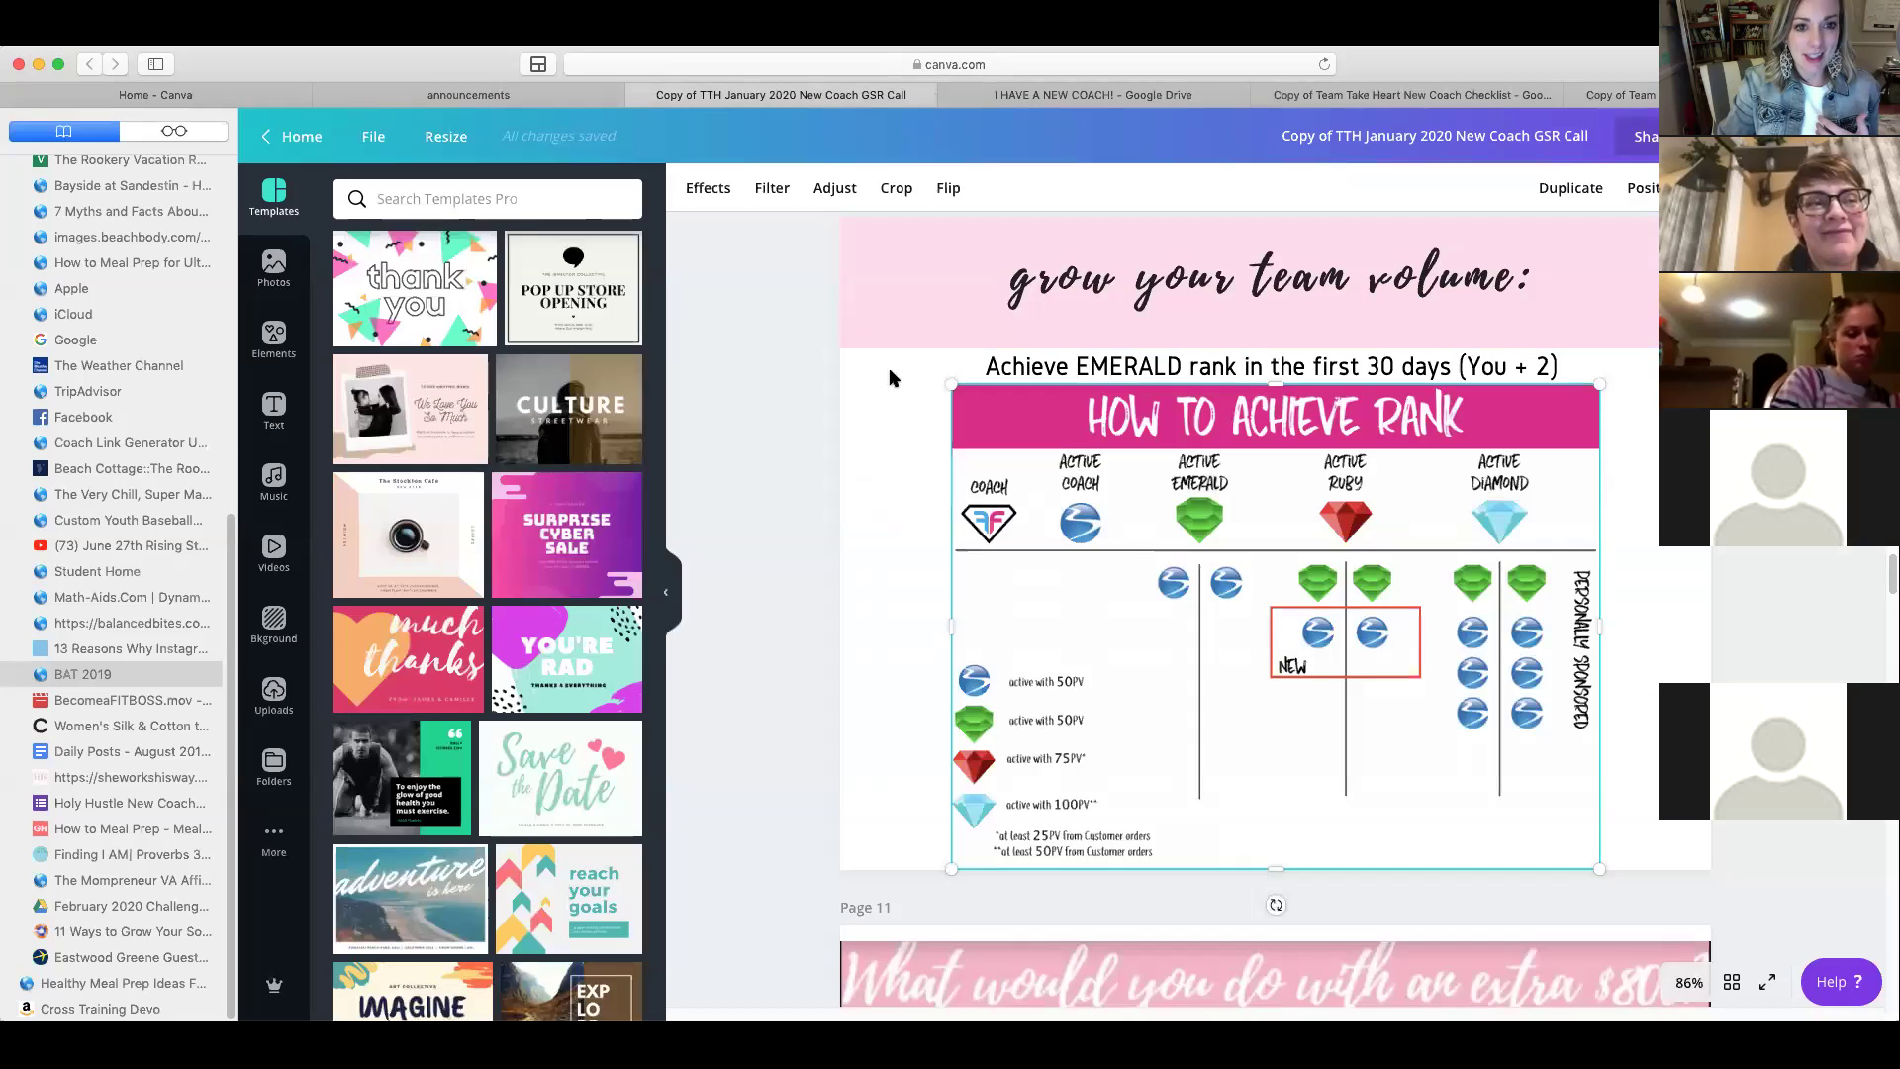
left_click(1079, 95)
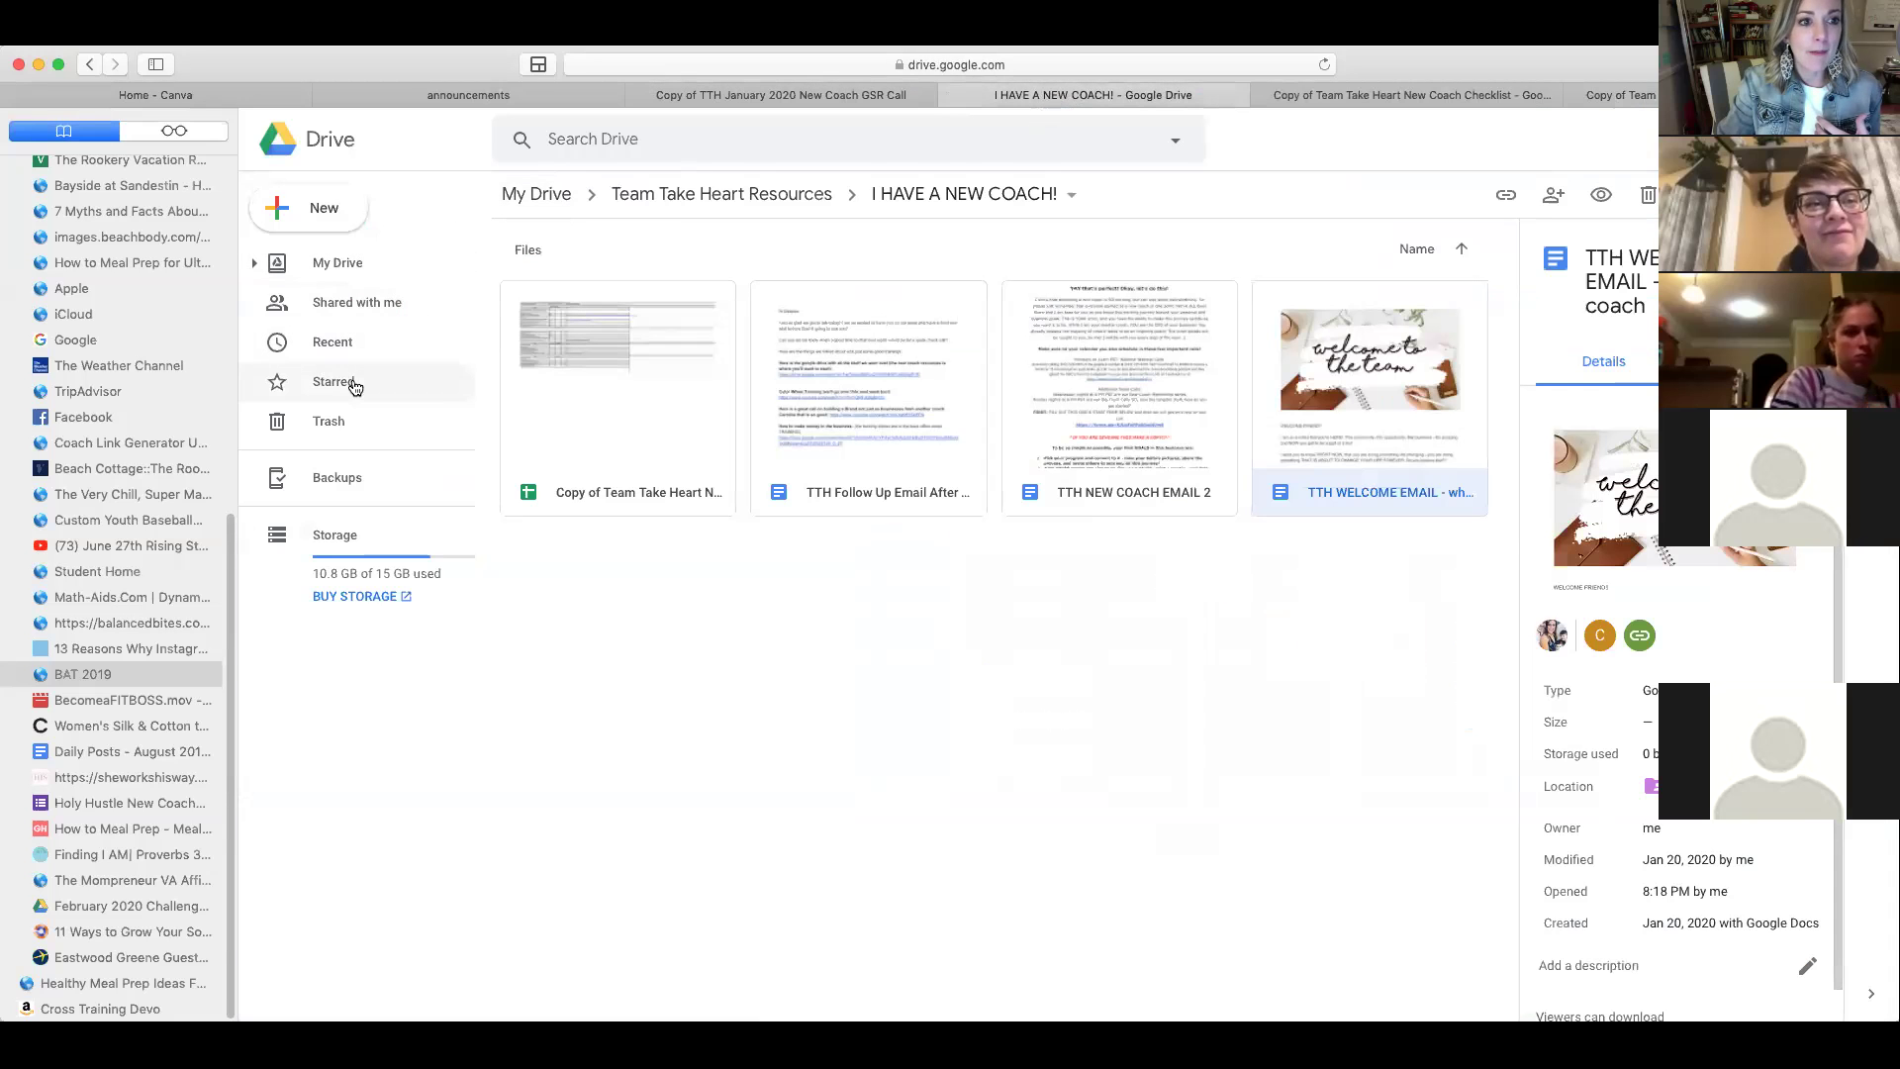
left_click(337, 343)
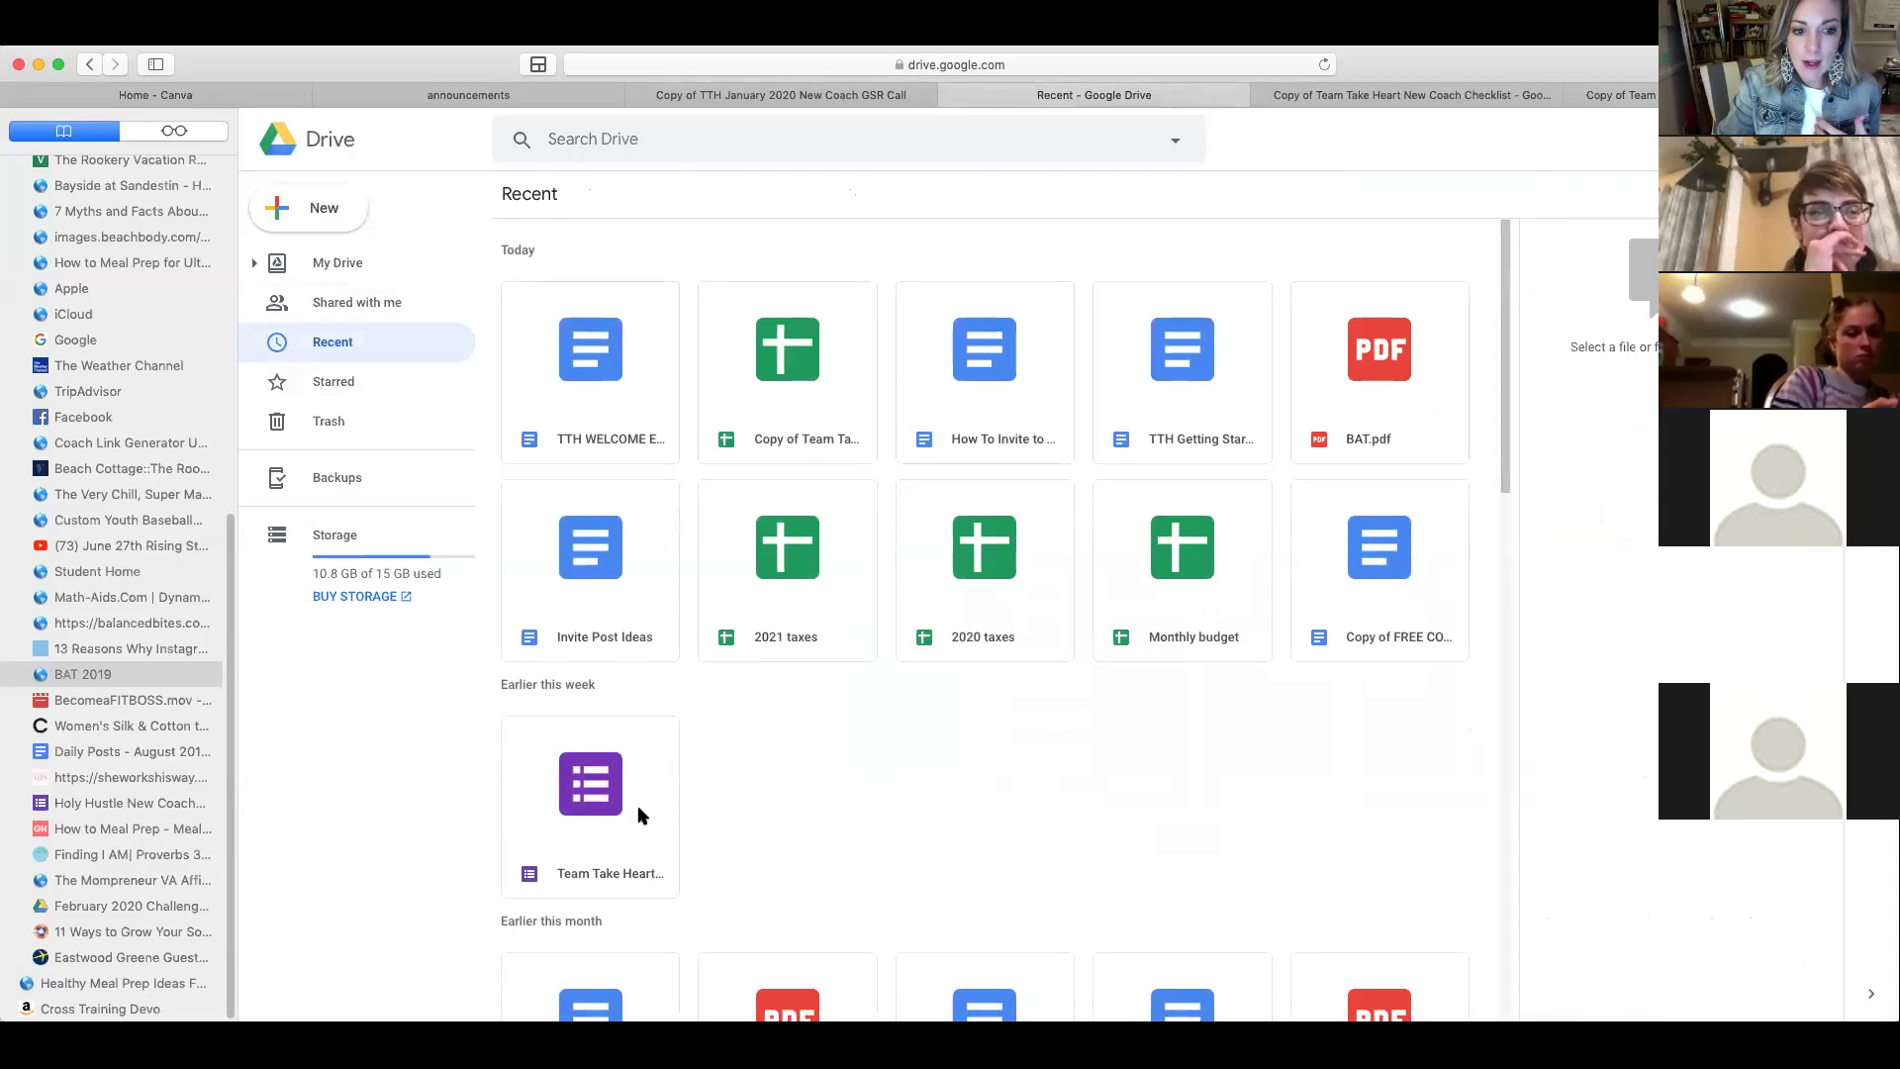
scroll(658, 572, "down", 5)
scroll(638, 569, "down", 1)
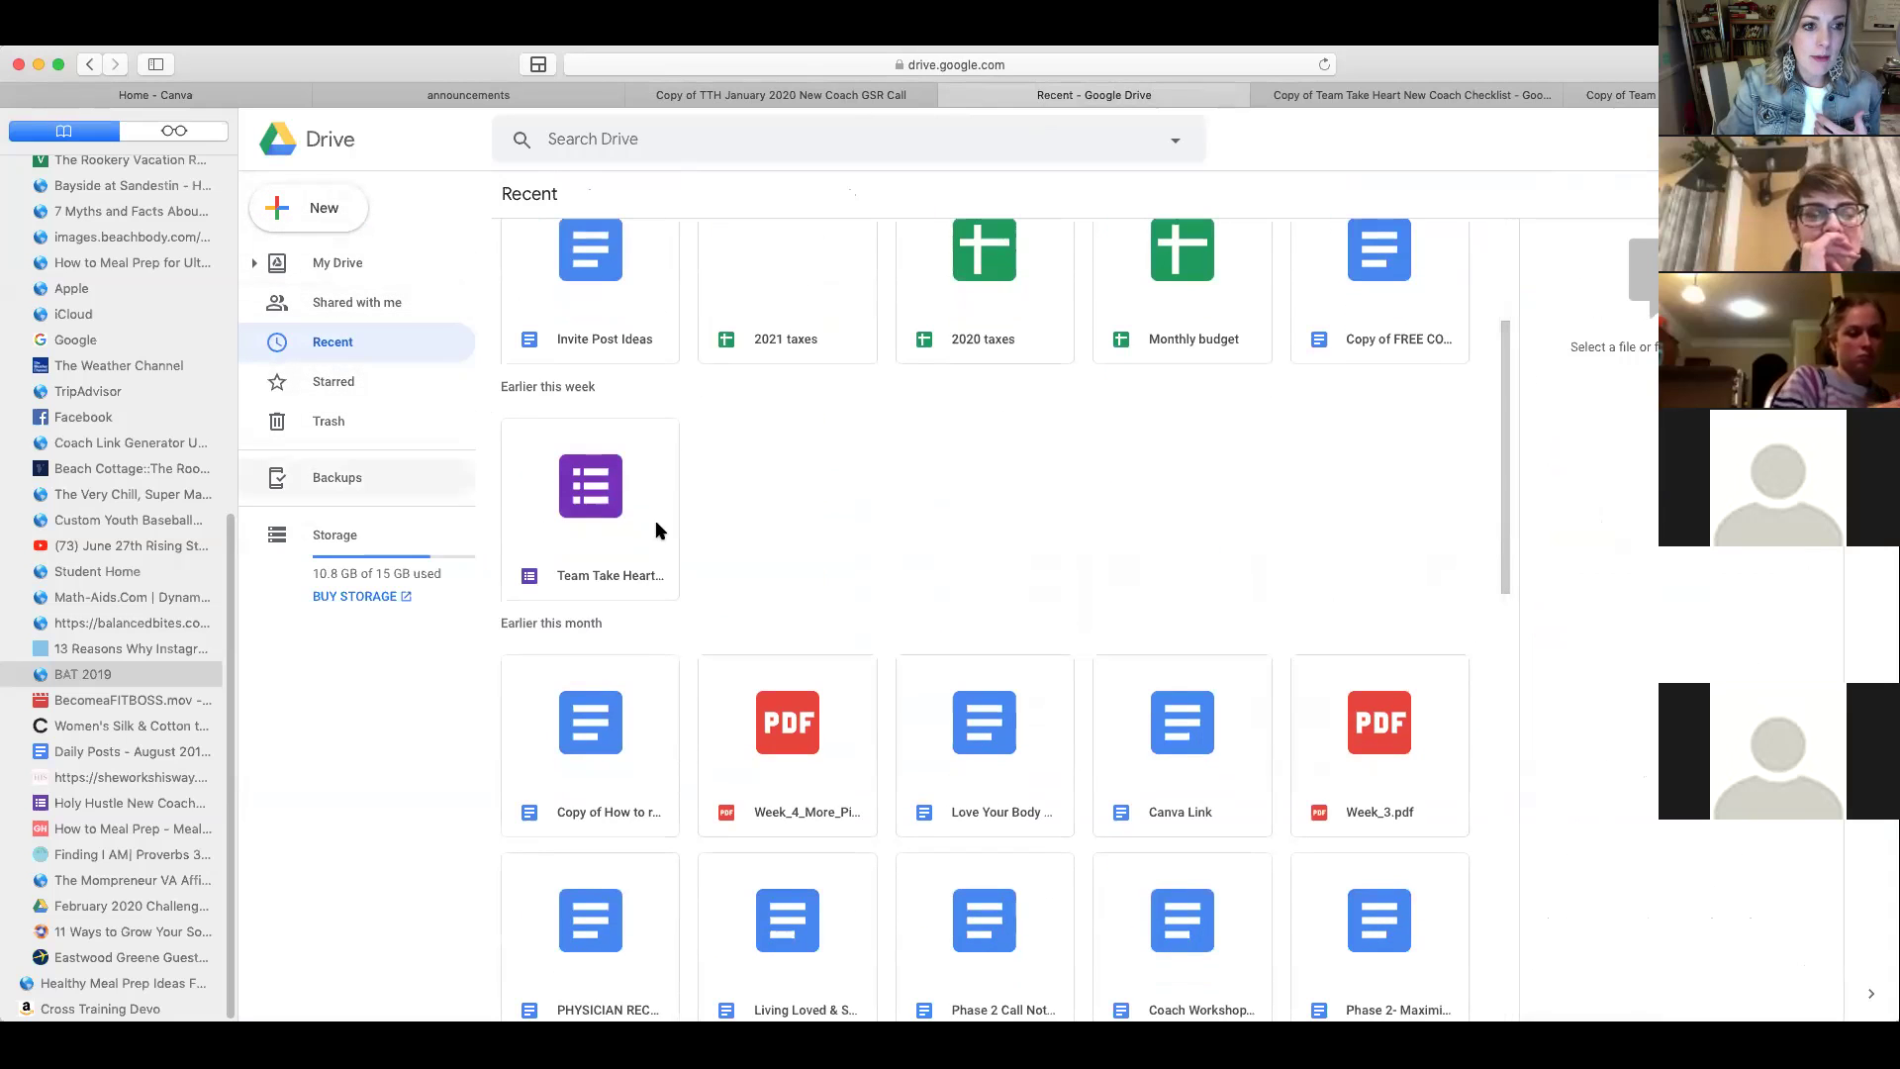
scroll(1131, 524, "down", 10)
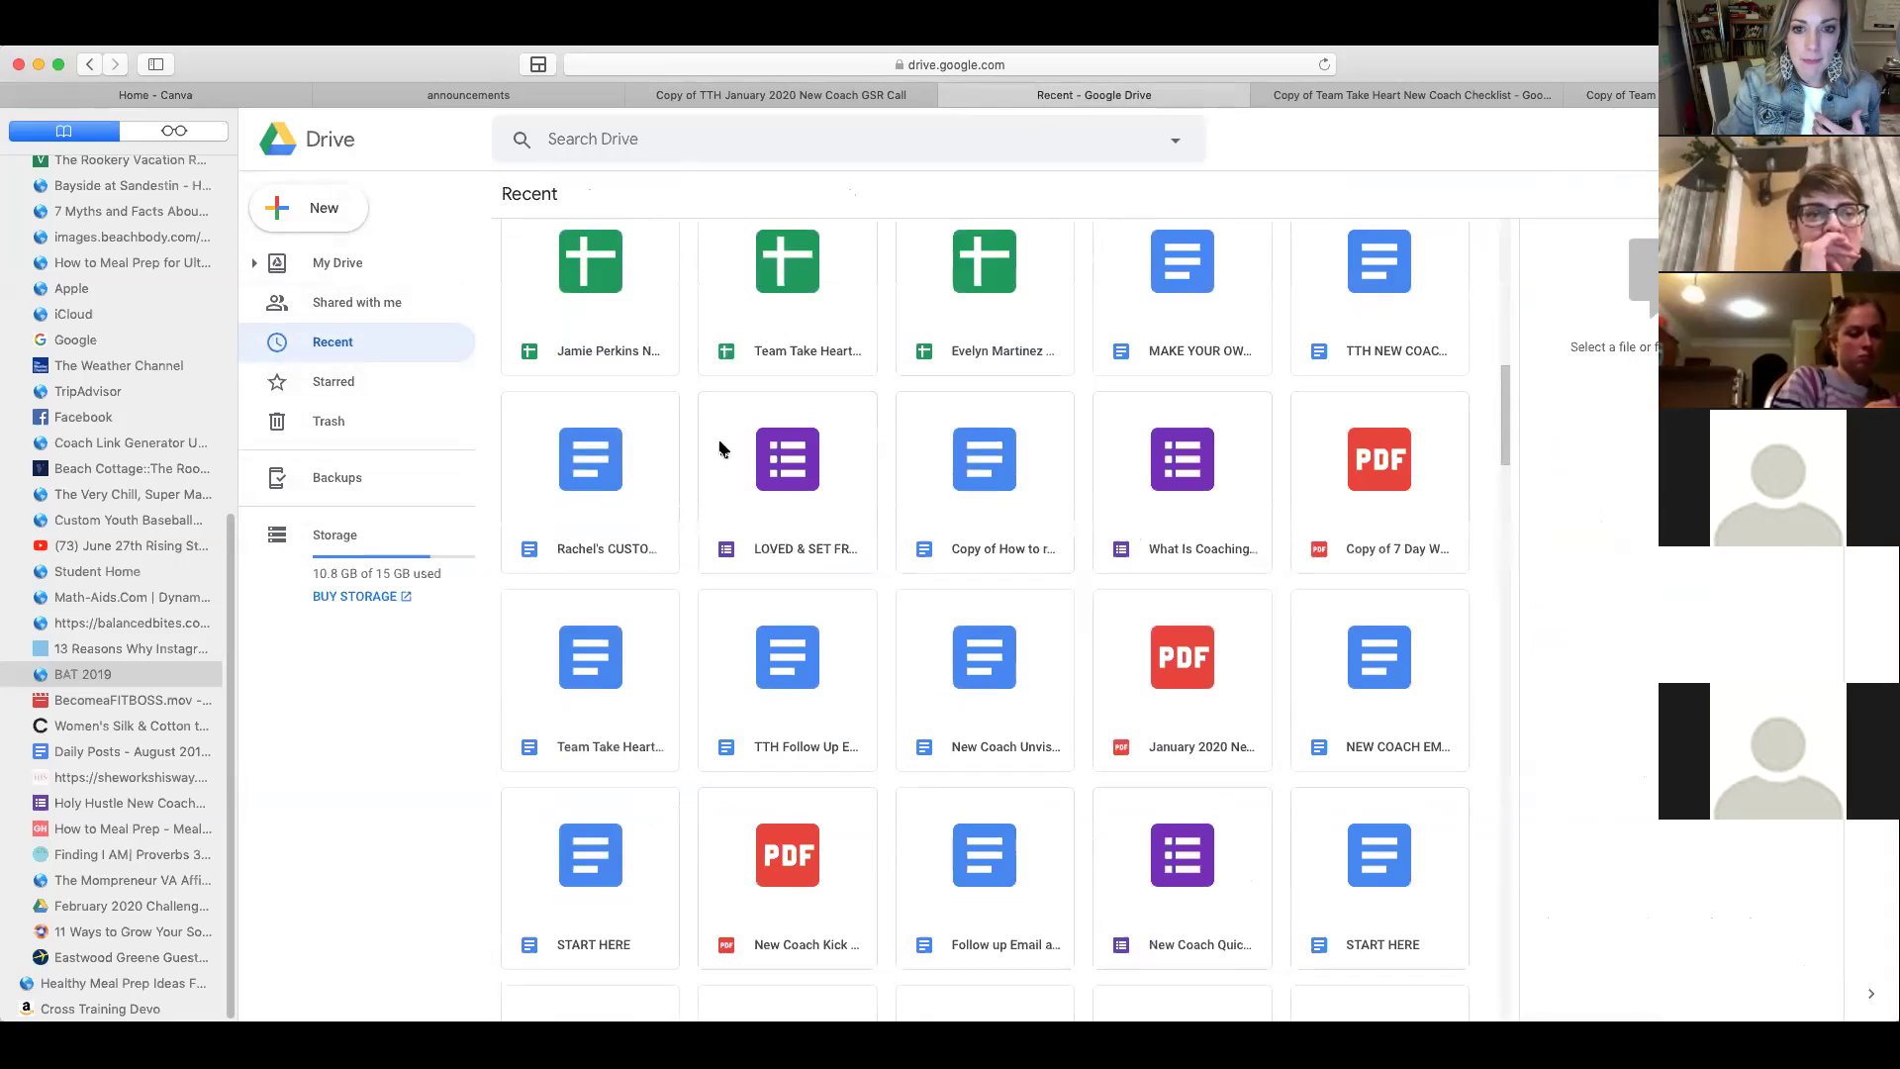
scroll(1187, 475, "down", 2)
double_click(1197, 704)
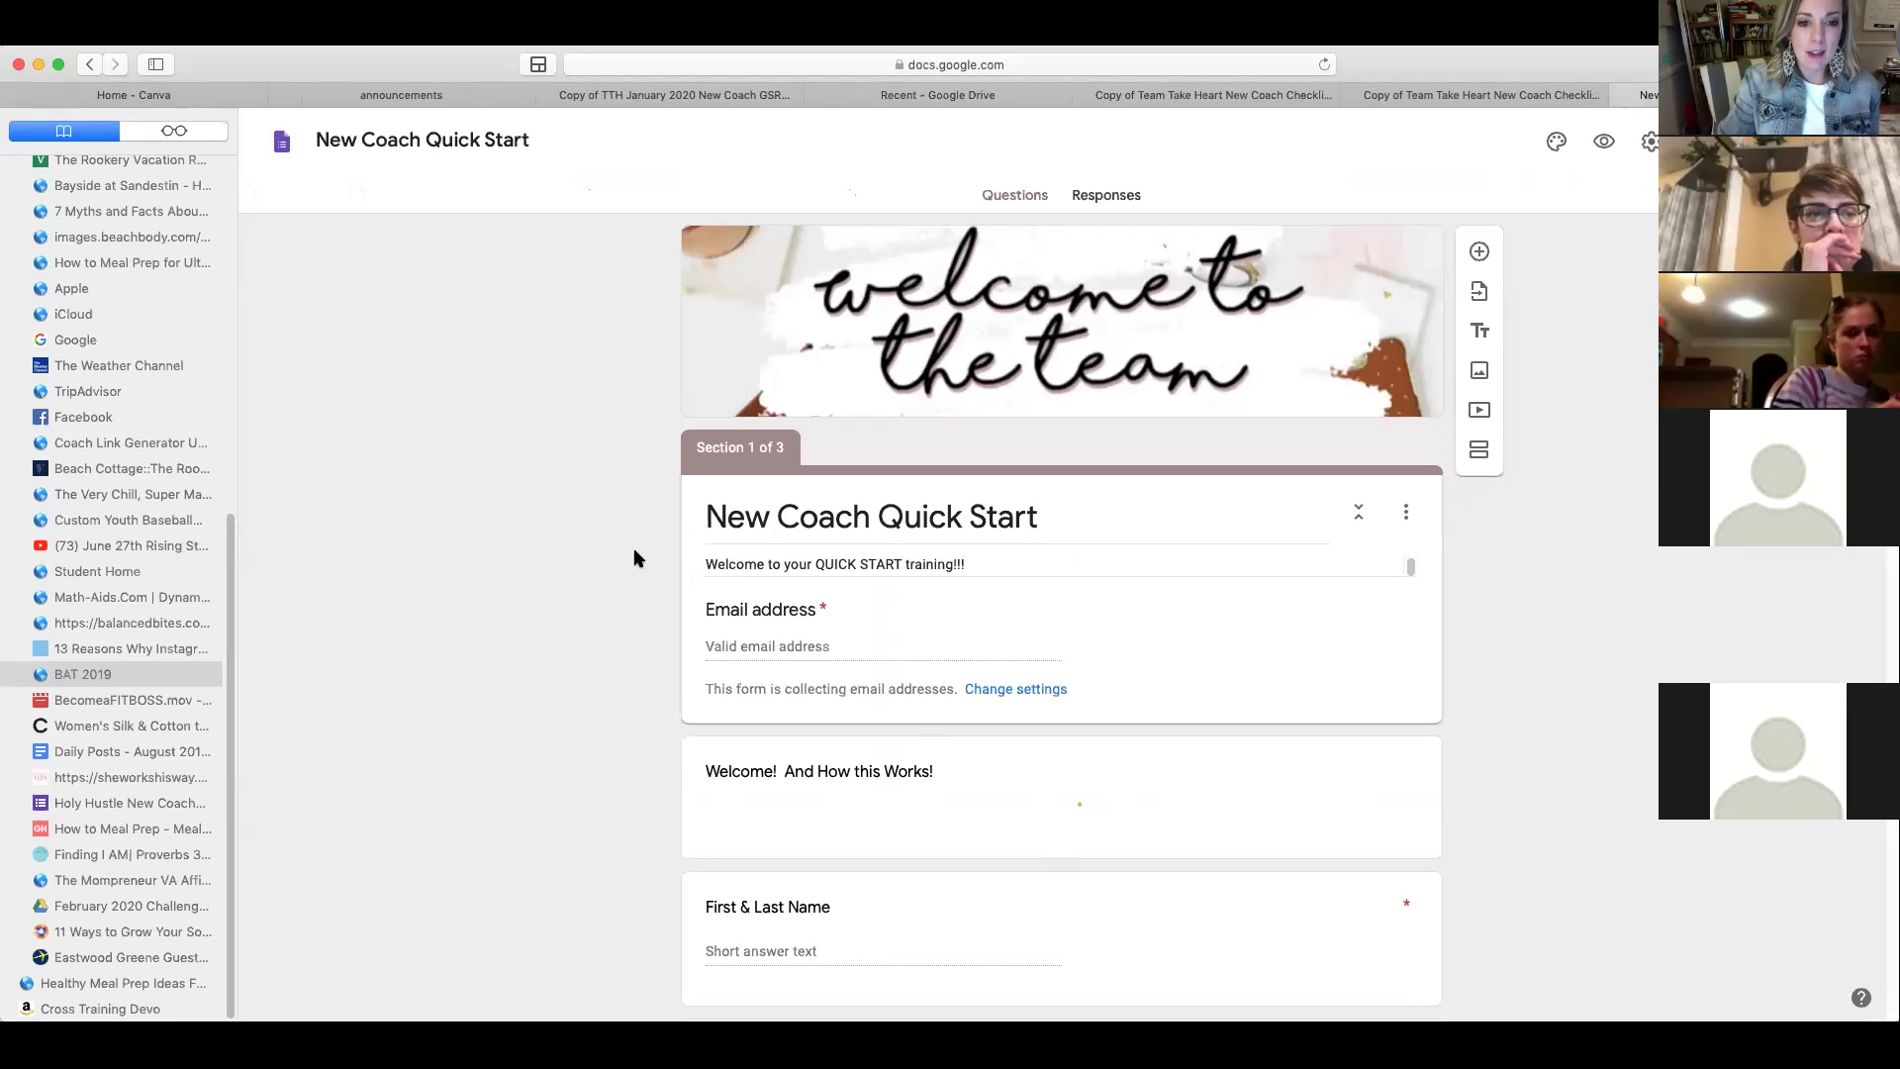
Examine section 1 of the Quick Start form, from the welcome text and video through the personal questions to the personality chart
scroll(647, 549, "down", 1)
scroll(659, 565, "down", 1)
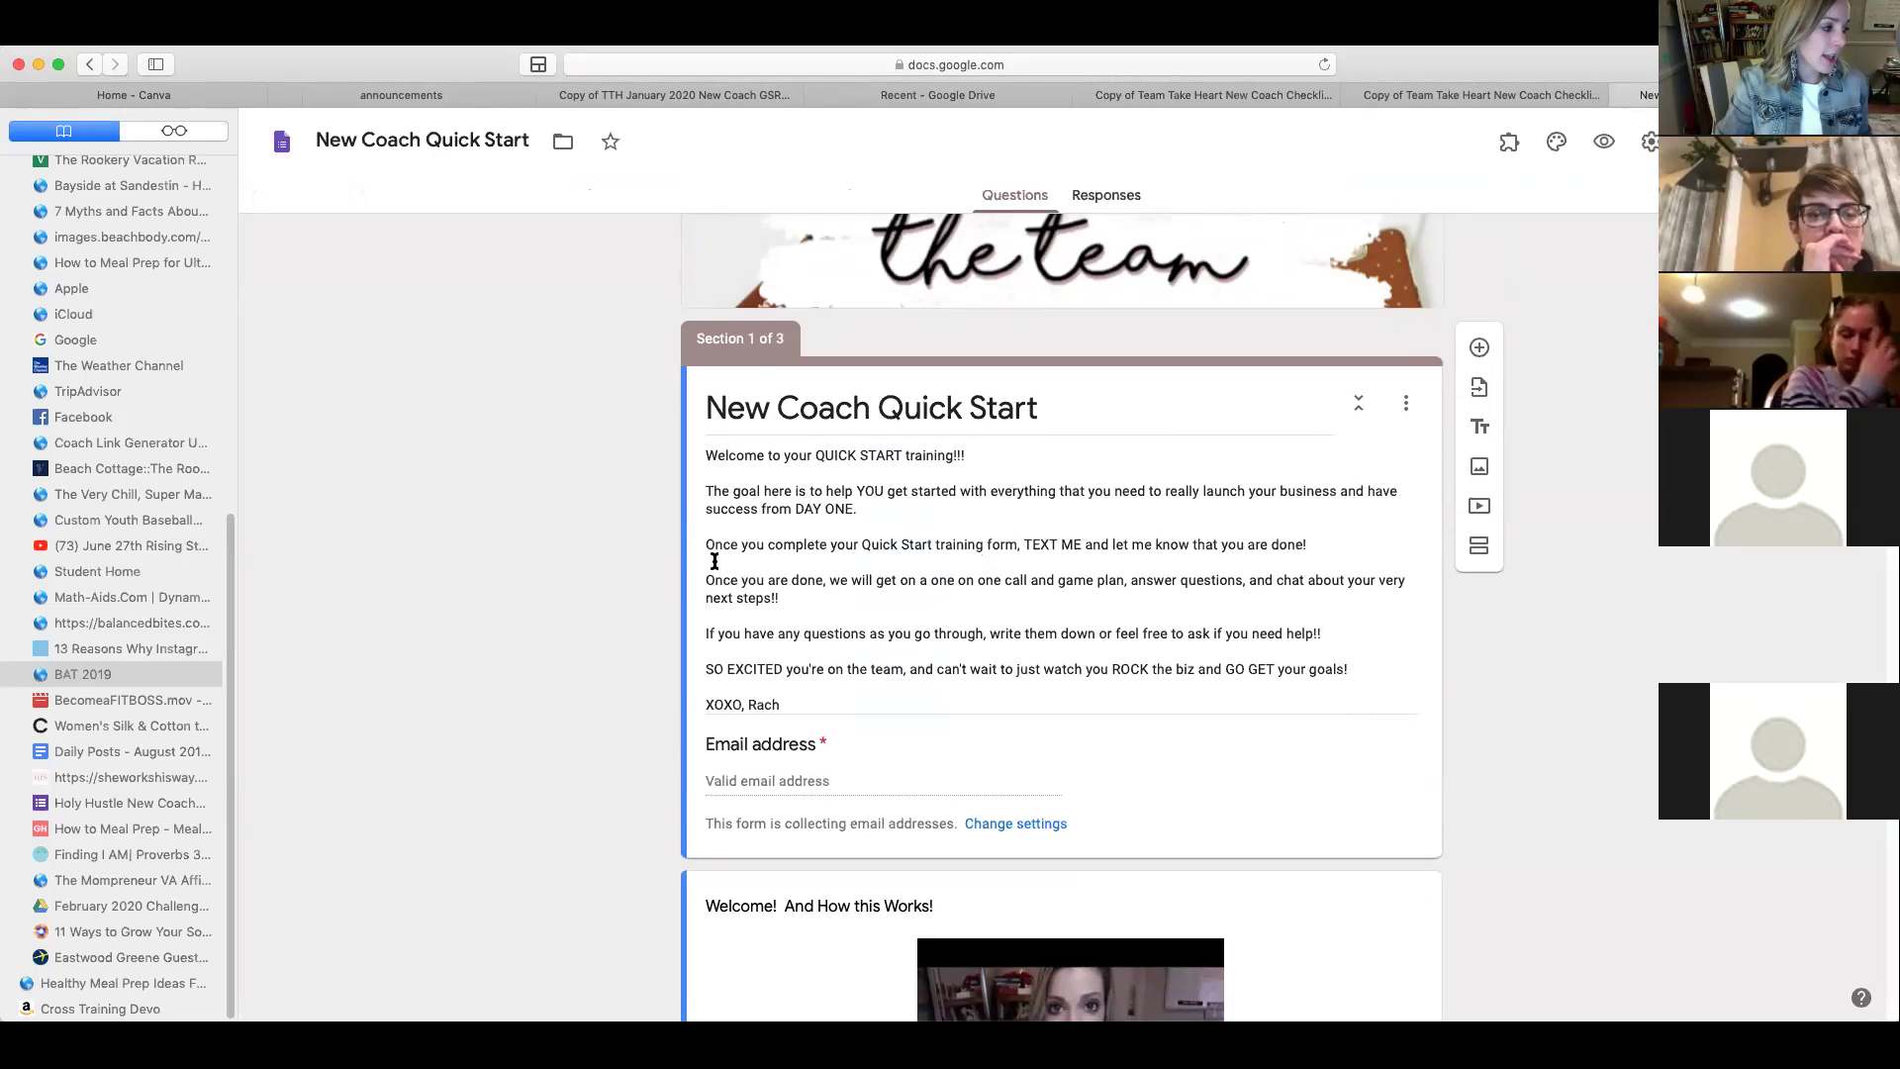
scroll(715, 561, "down", 5)
scroll(715, 561, "down", 10)
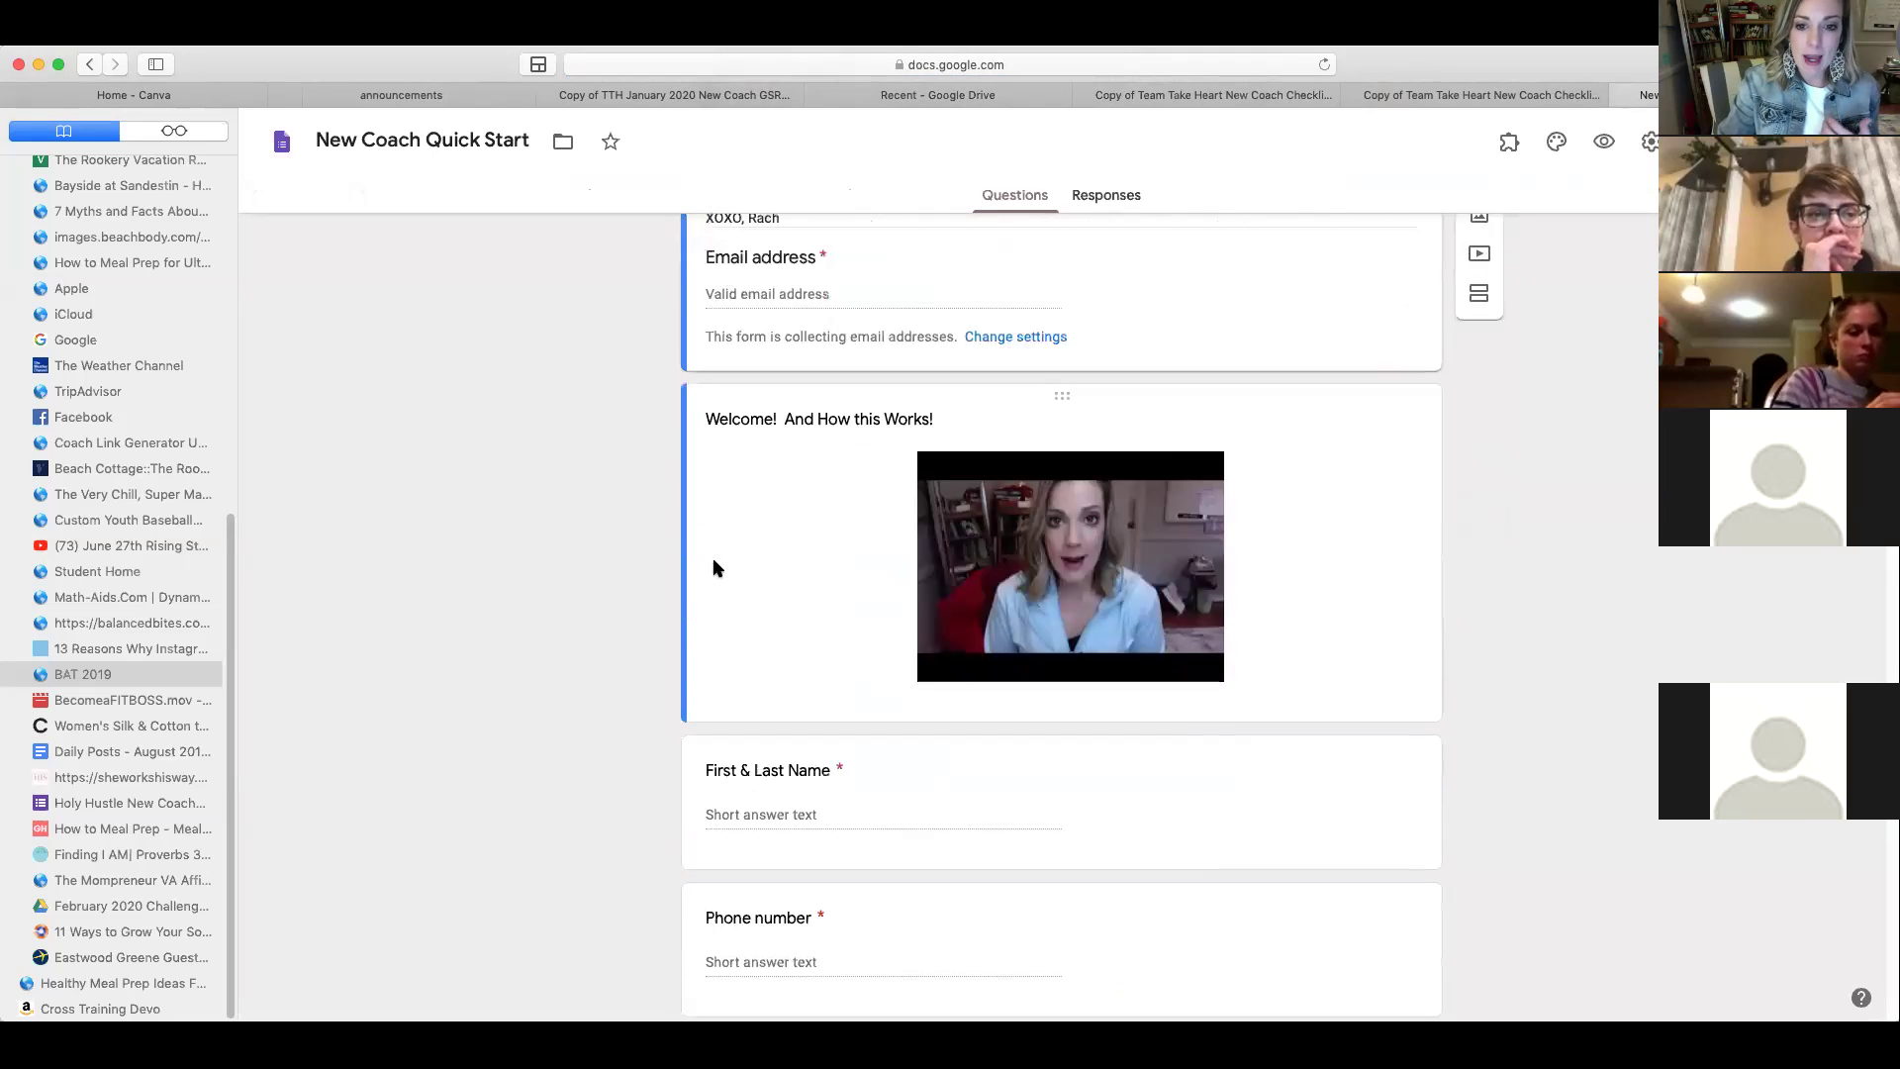
scroll(712, 566, "down", 7)
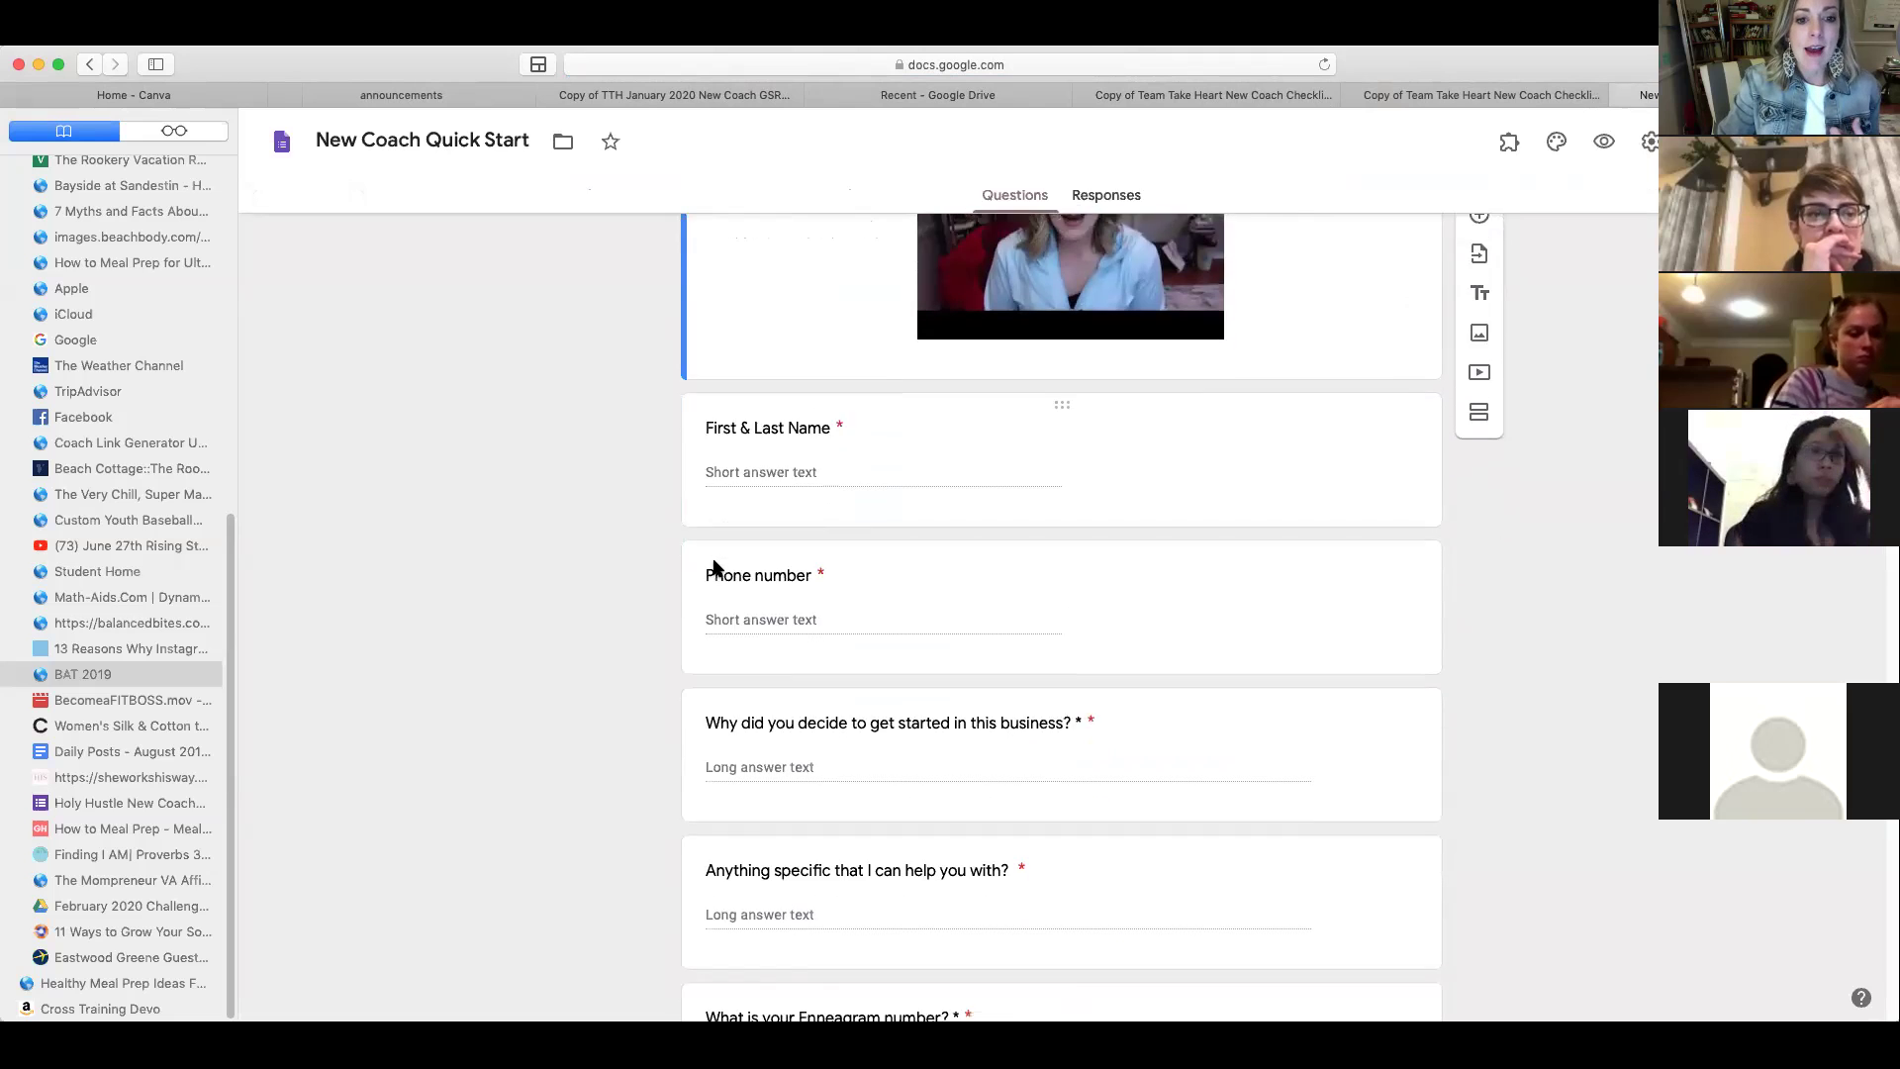
scroll(715, 561, "down", 14)
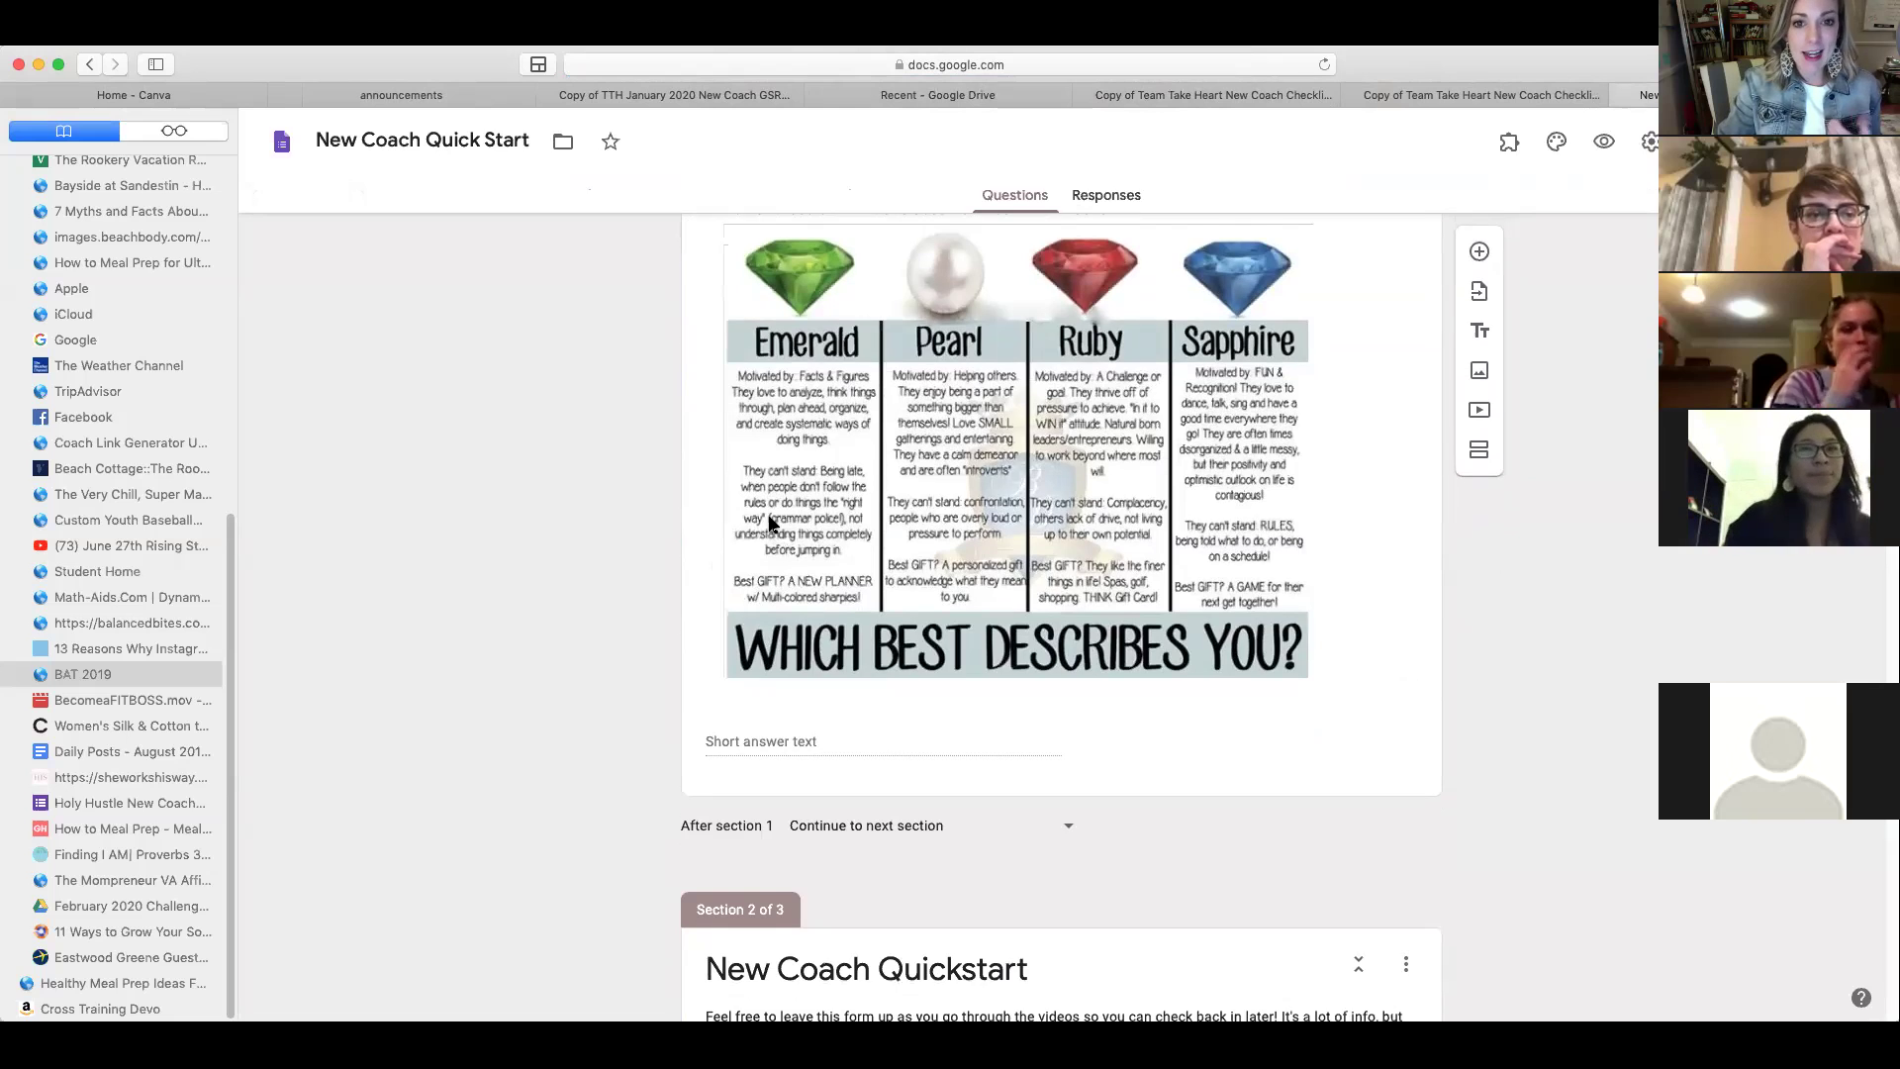
Review section 2 of the form from the New Coach Checklist and step one through social media to the color wheel question
scroll(813, 657, "down", 7)
scroll(813, 525, "down", 6)
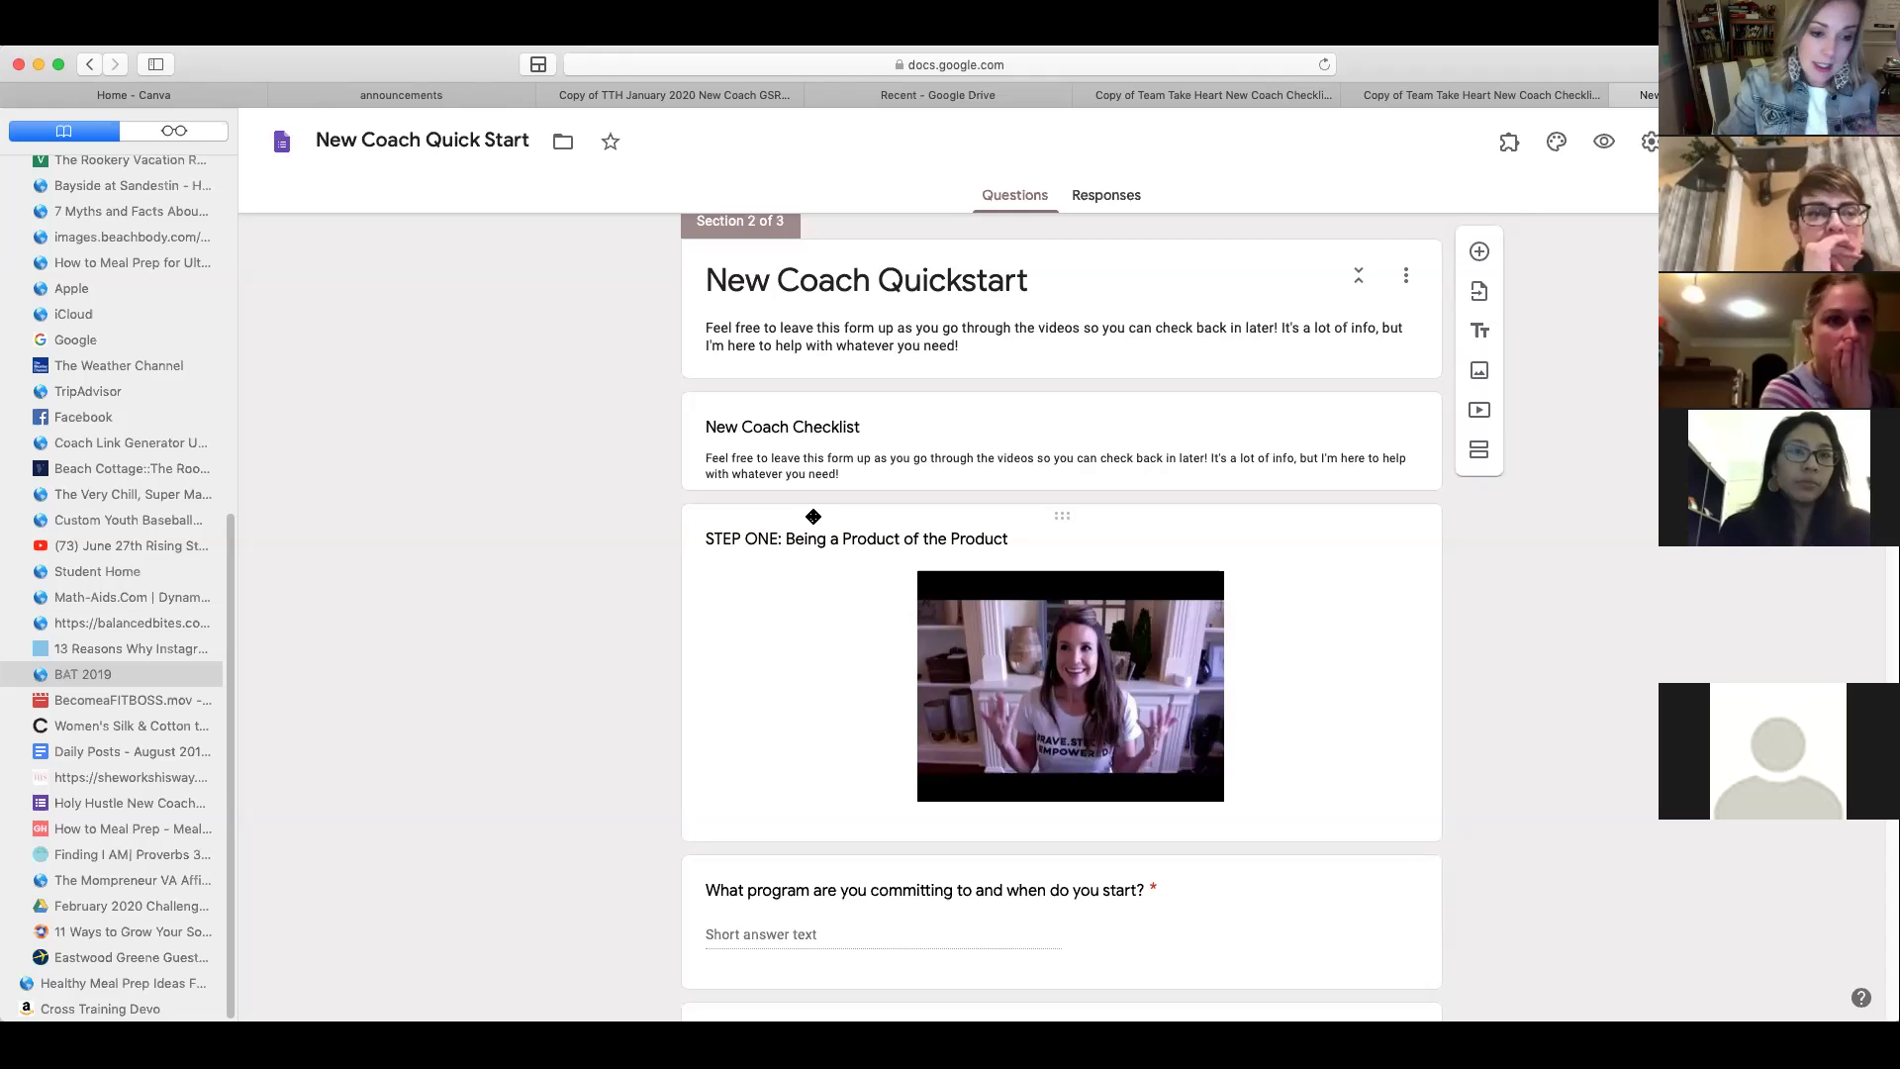
scroll(776, 536, "down", 3)
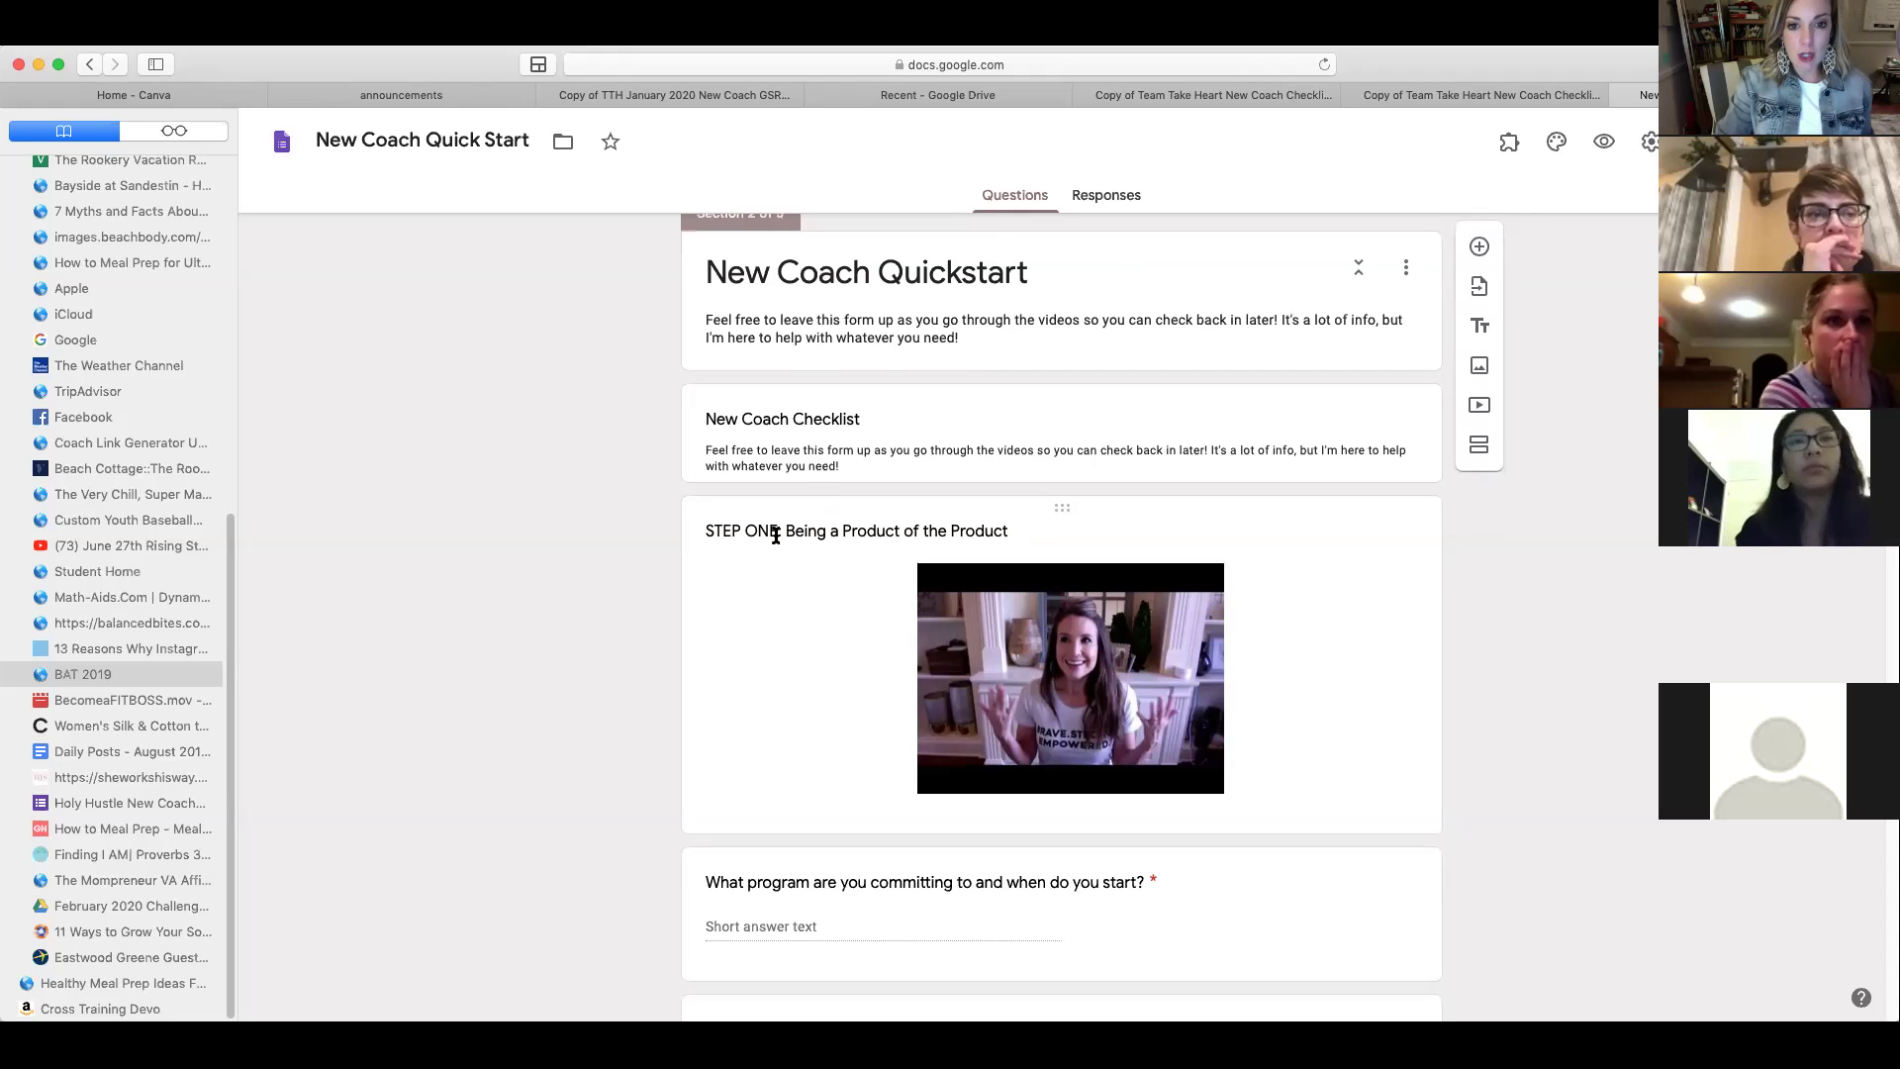
scroll(789, 554, "down", 8)
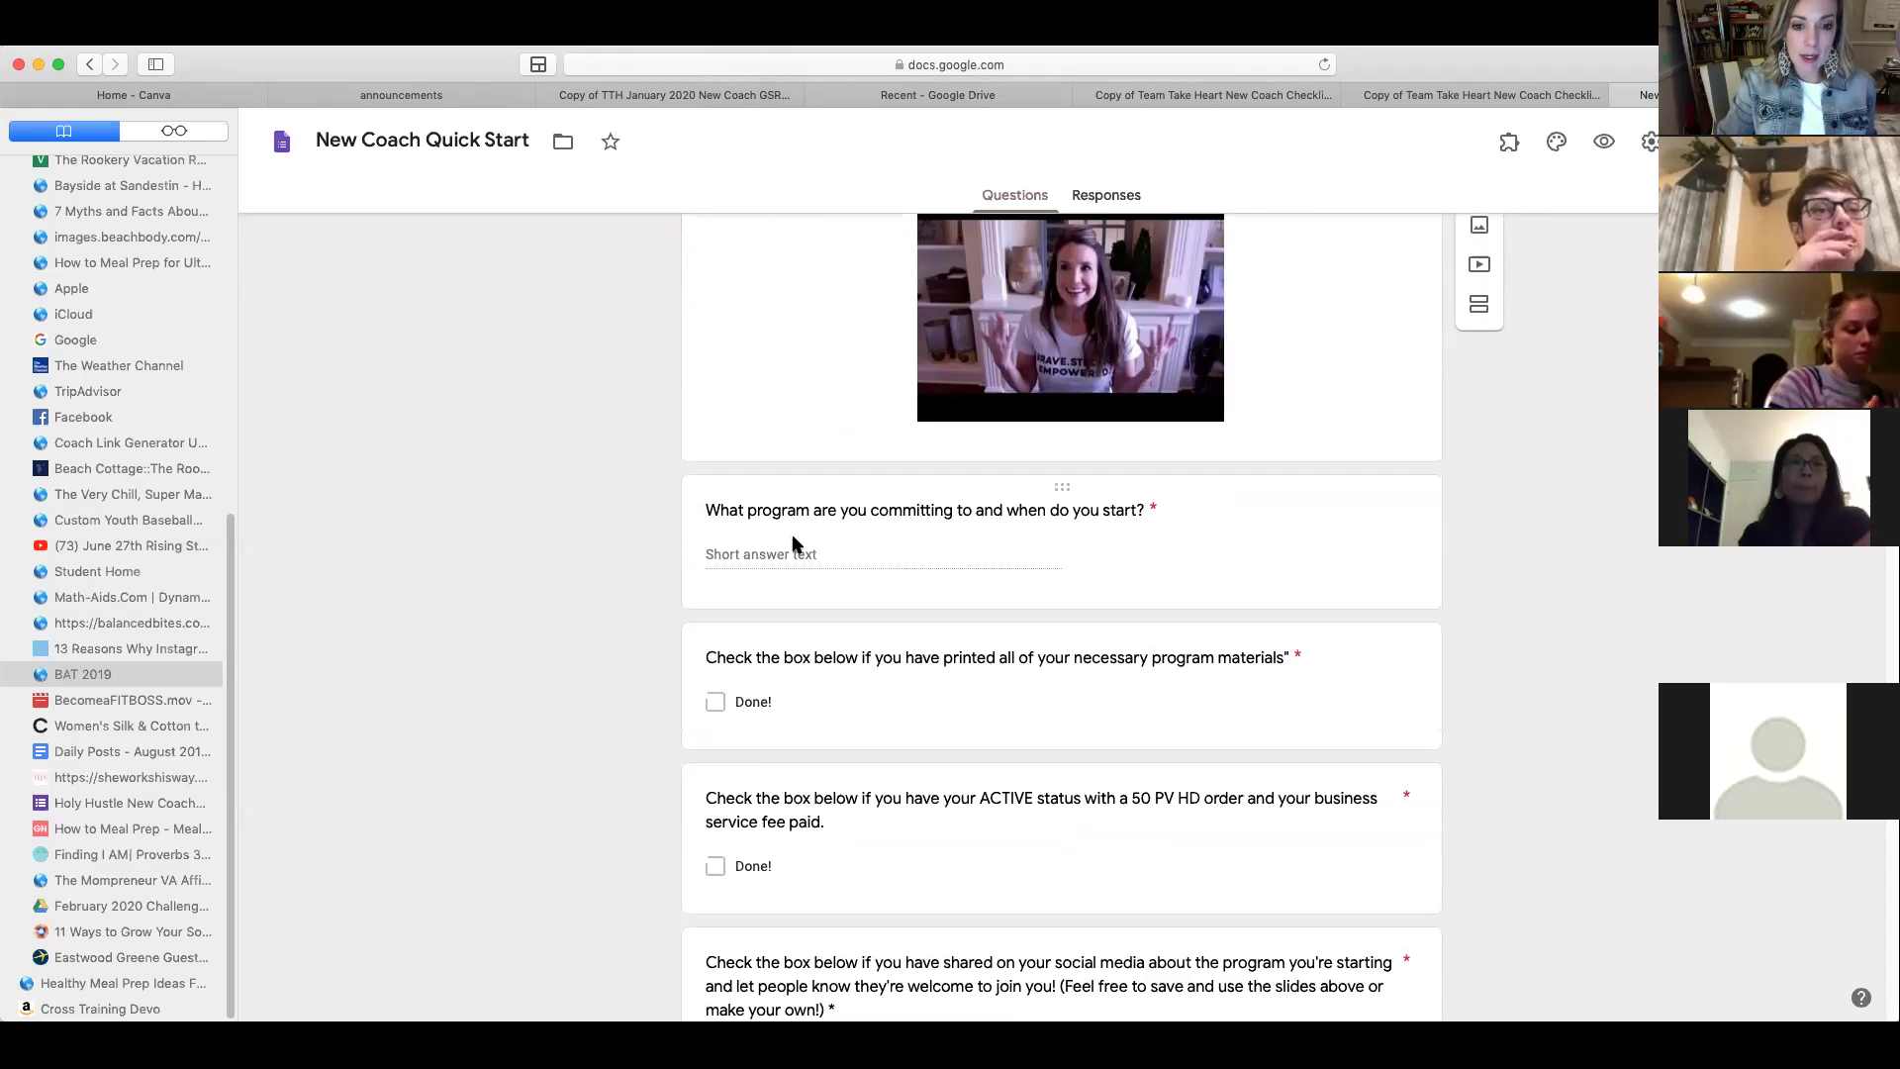
scroll(606, 555, "down", 11)
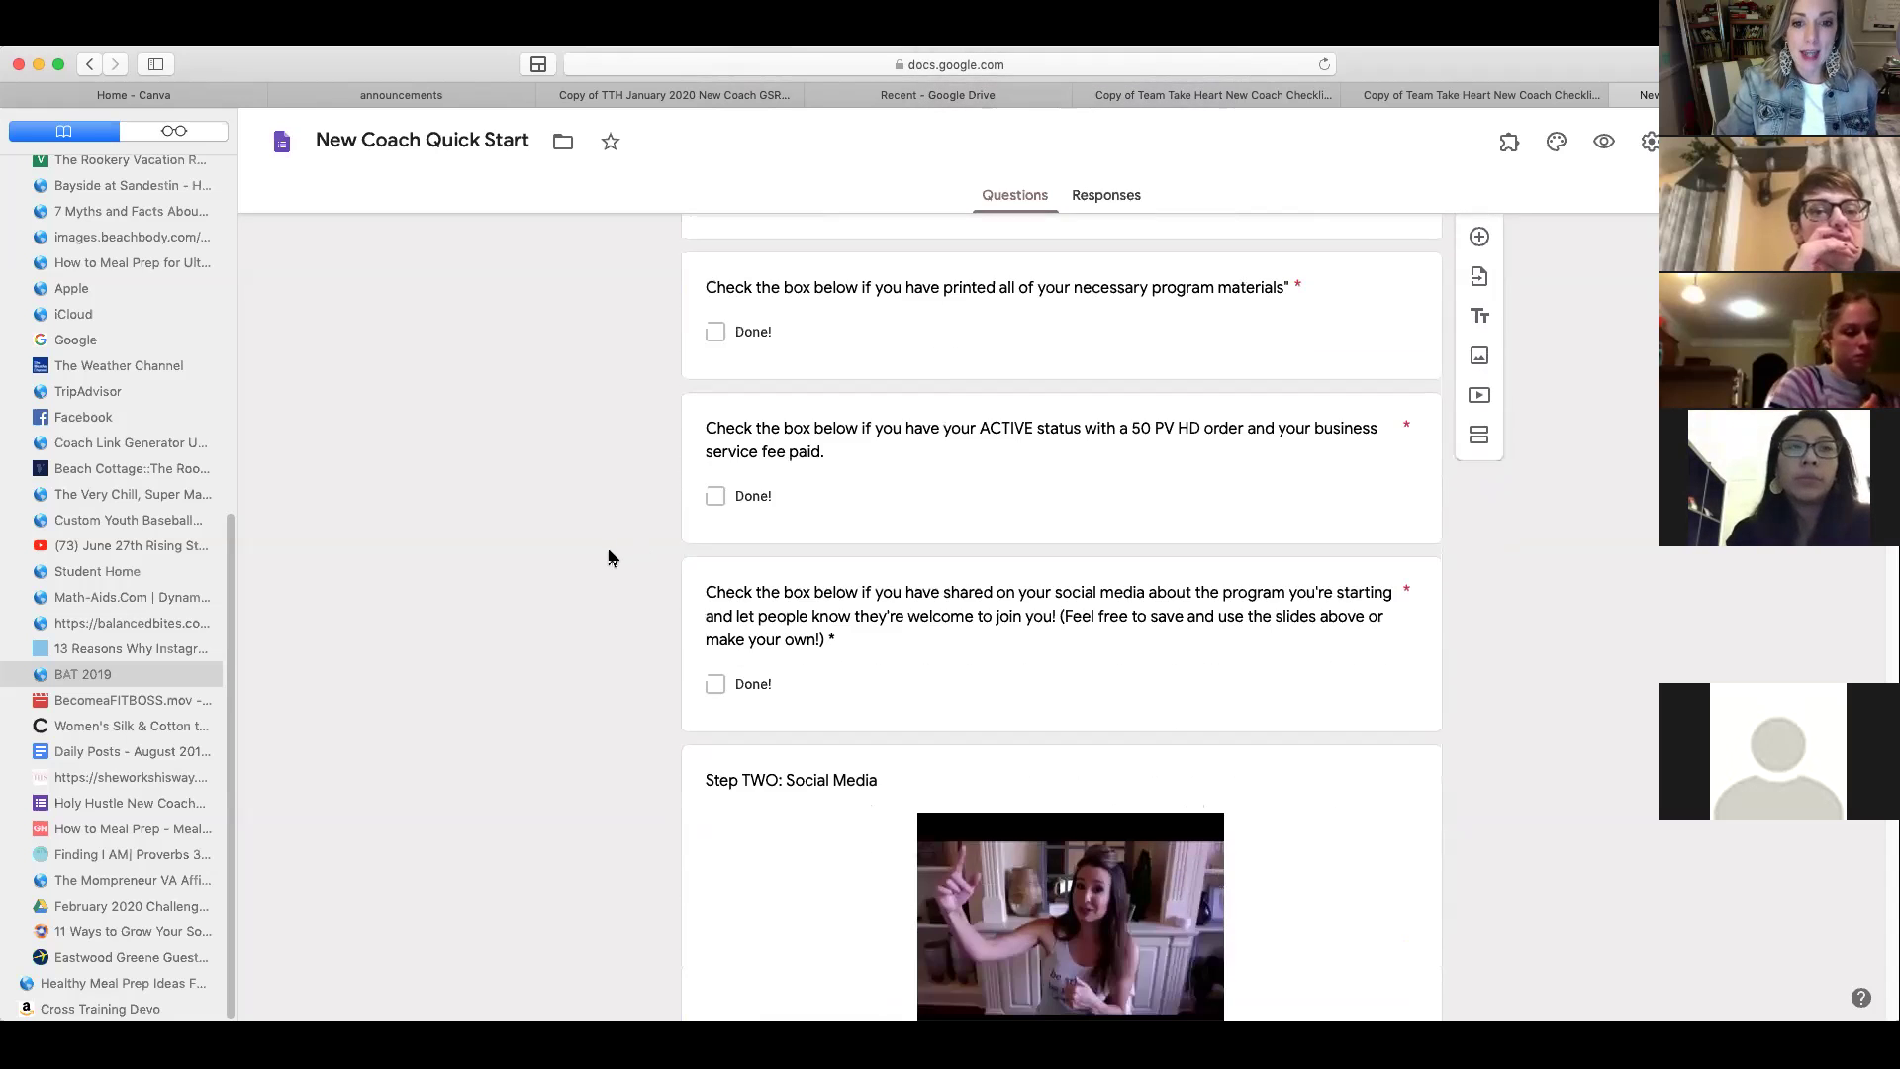
scroll(619, 584, "down", 11)
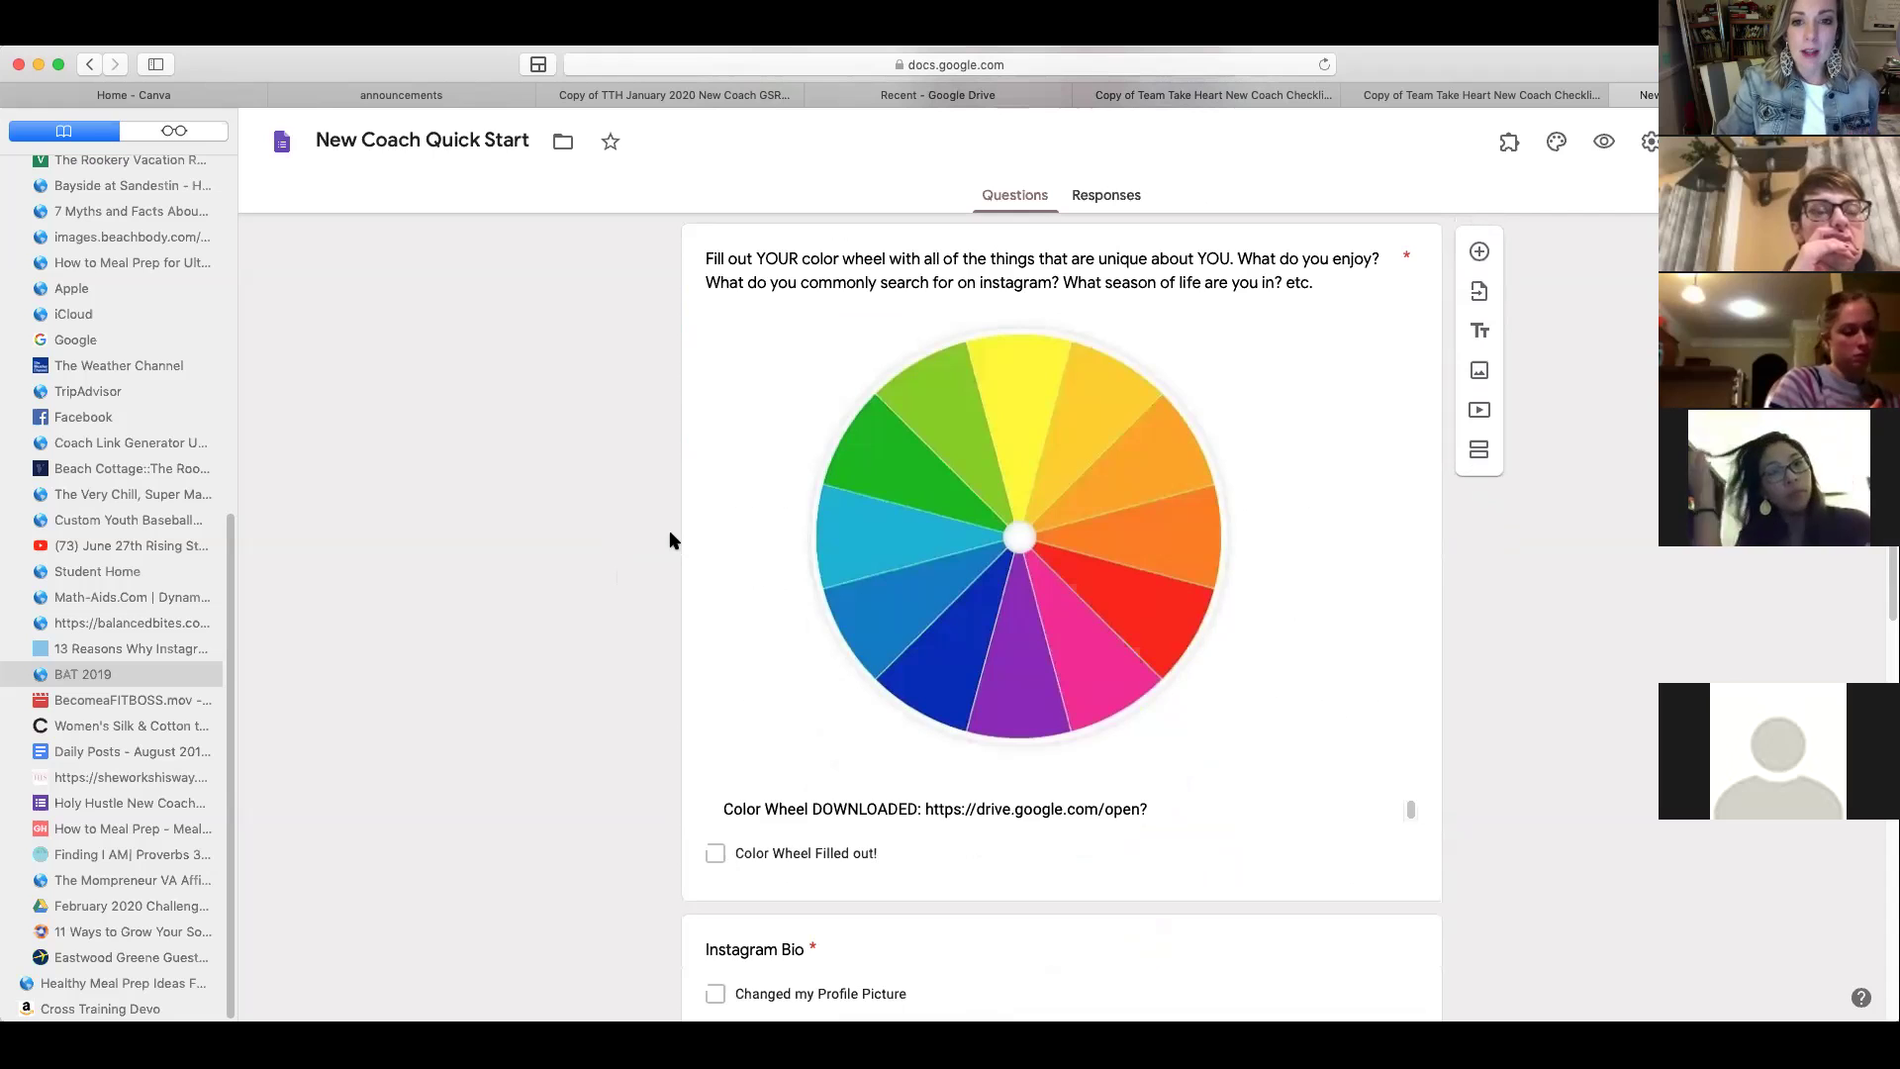
scroll(672, 537, "down", 1)
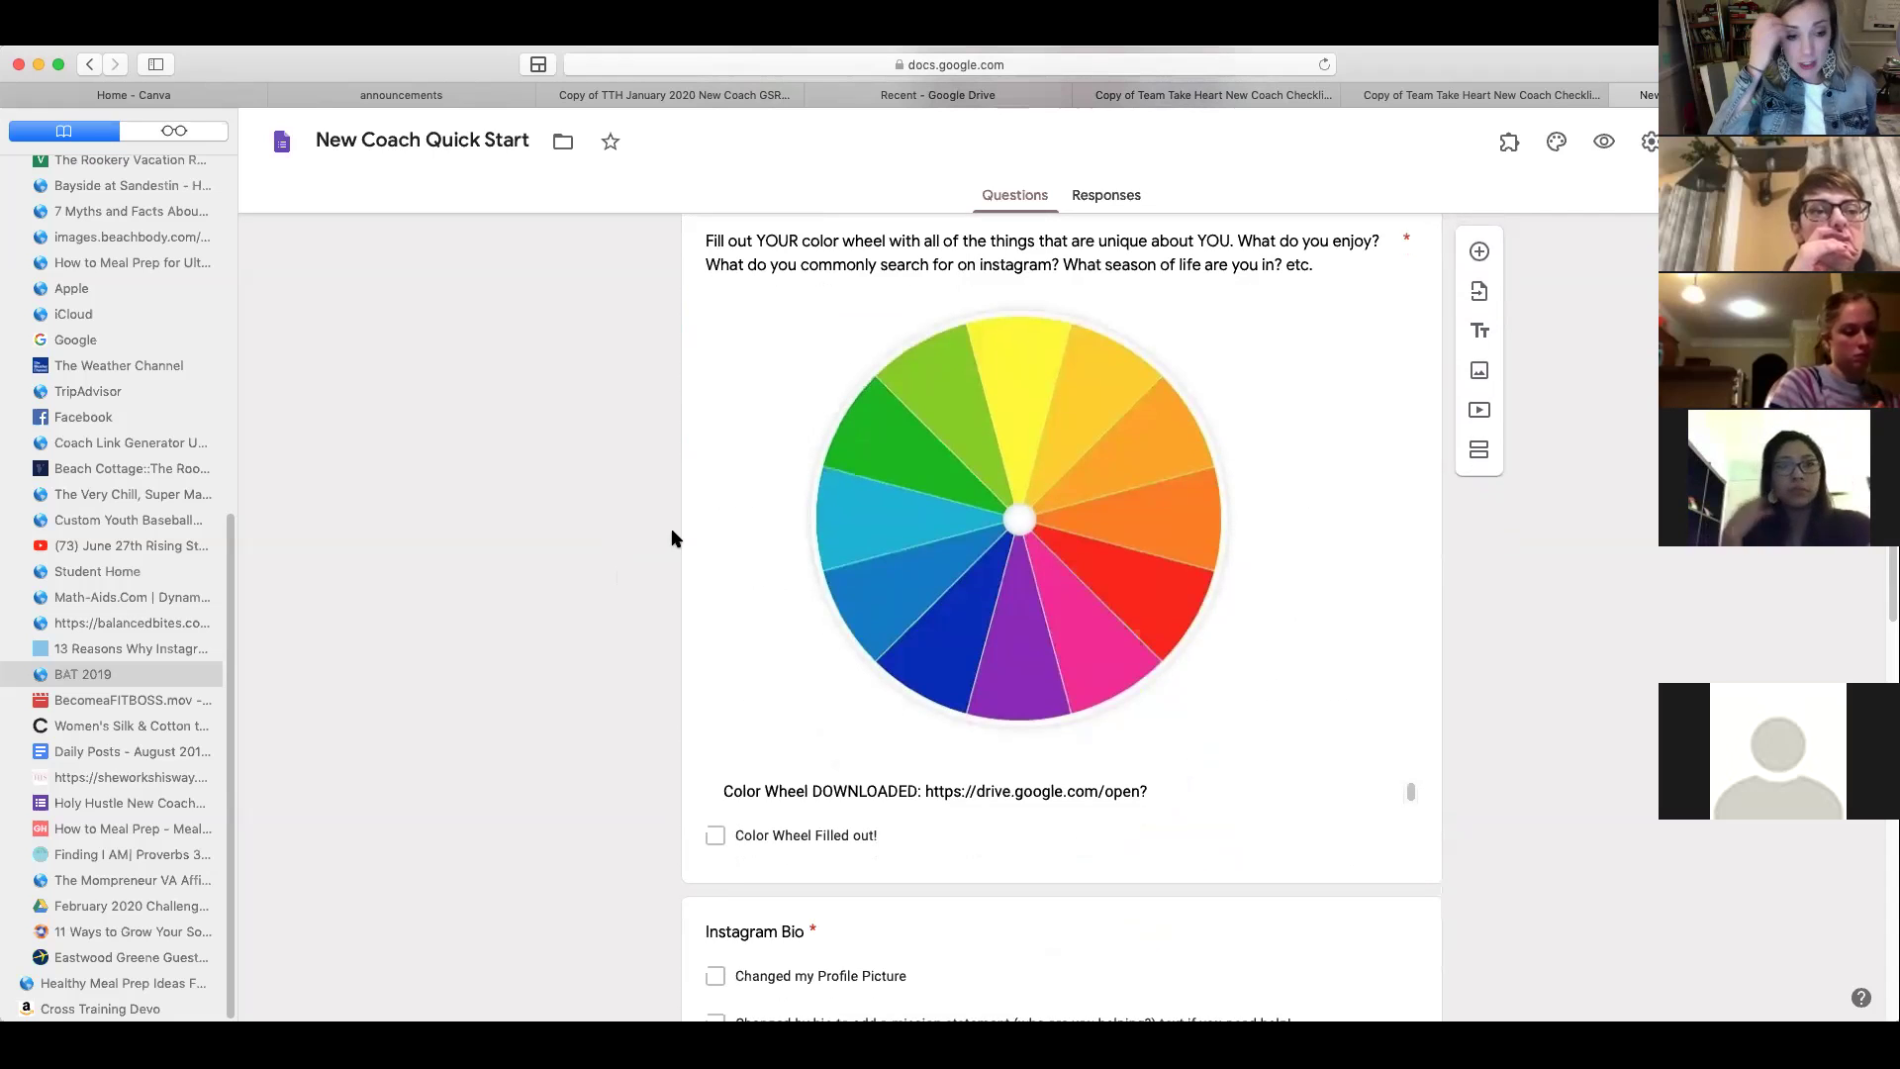
Review the form's Instagram bio, step three sign-up, website setup, How We Get Paid and step four items
scroll(672, 537, "down", 10)
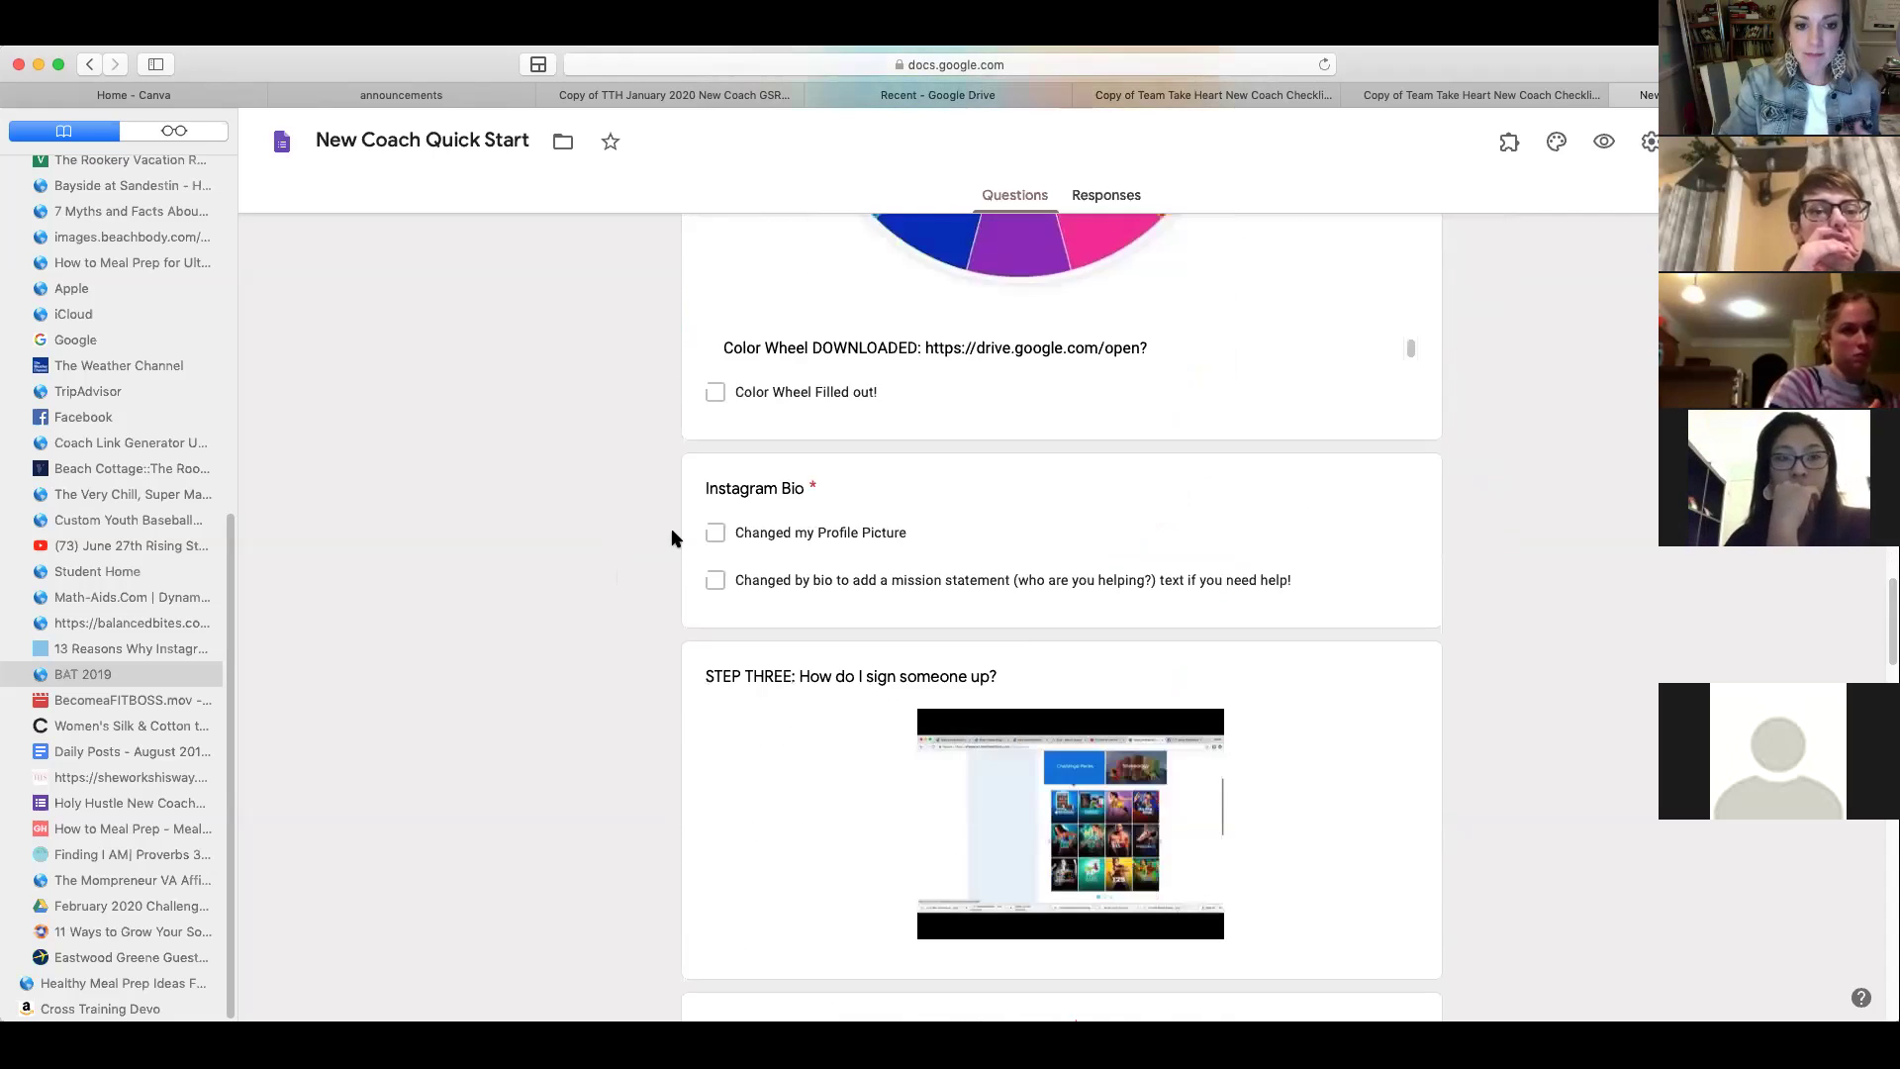
scroll(672, 537, "down", 5)
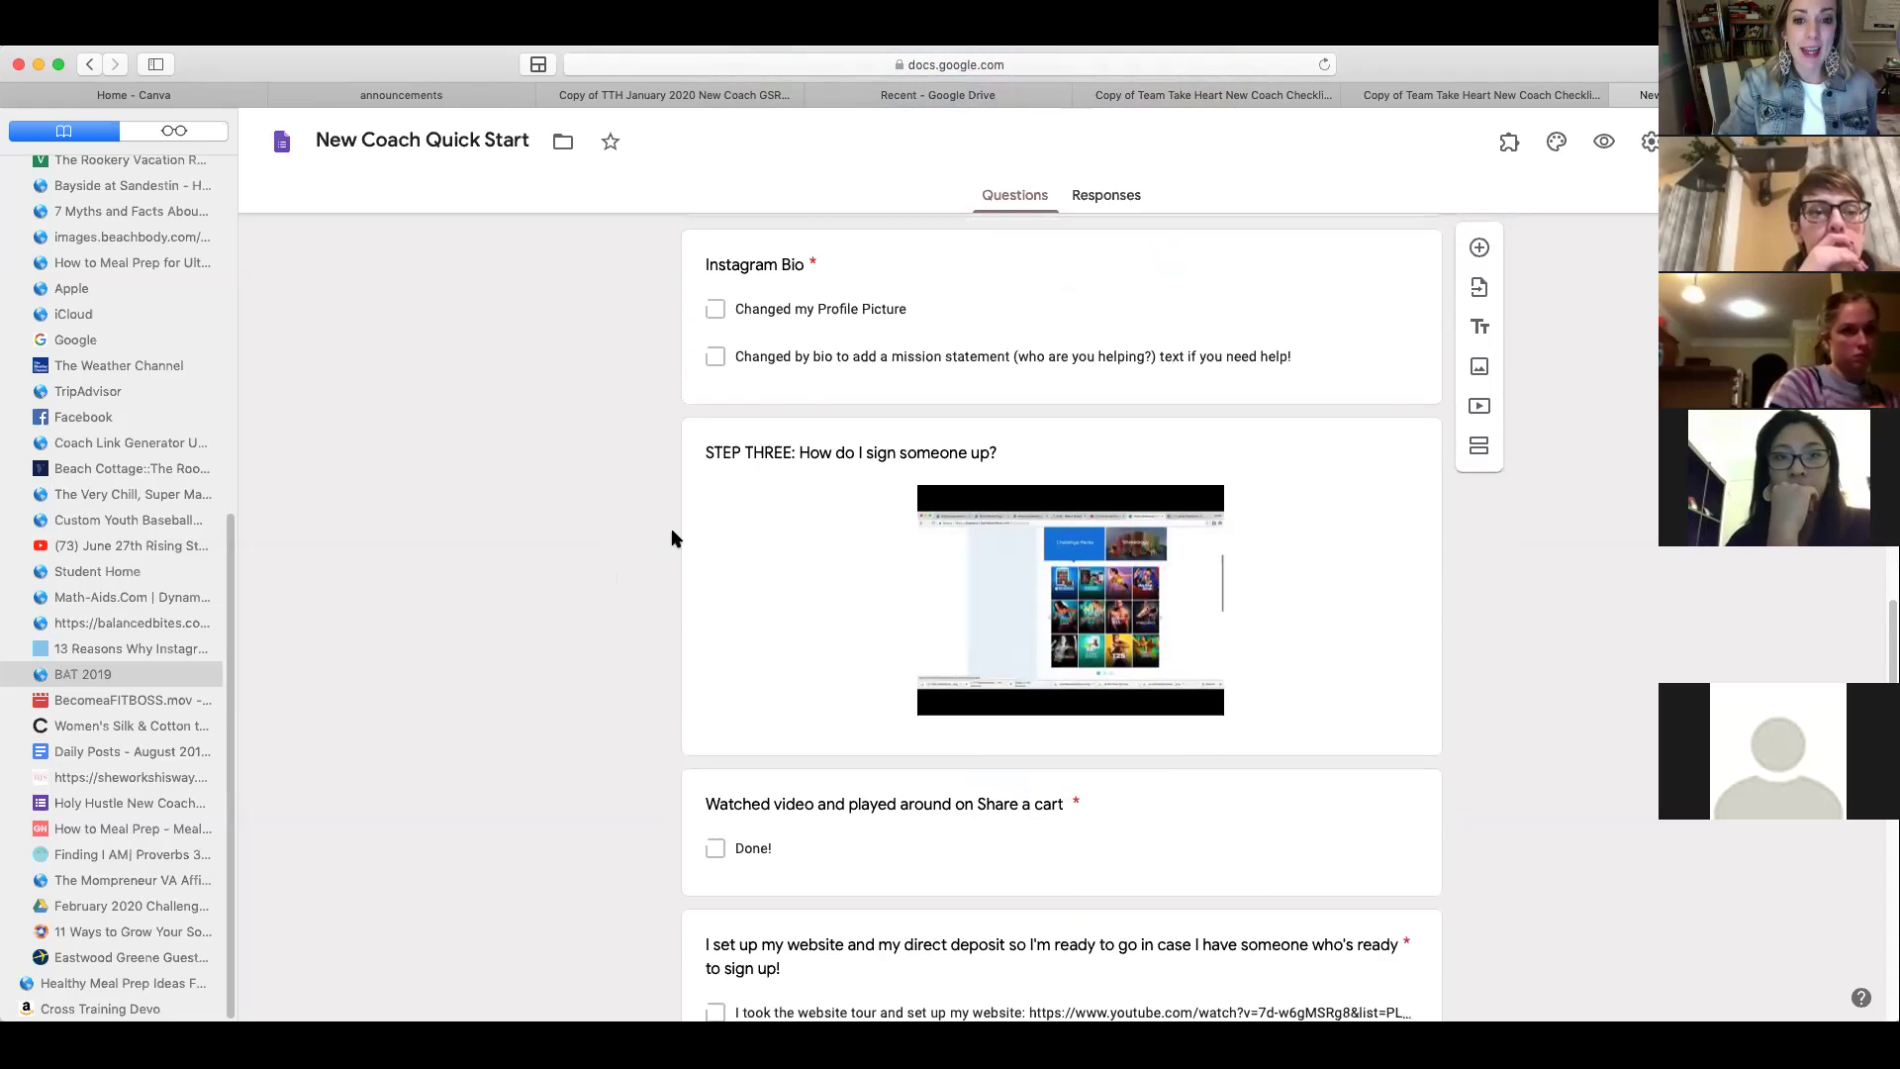
scroll(672, 537, "down", 18)
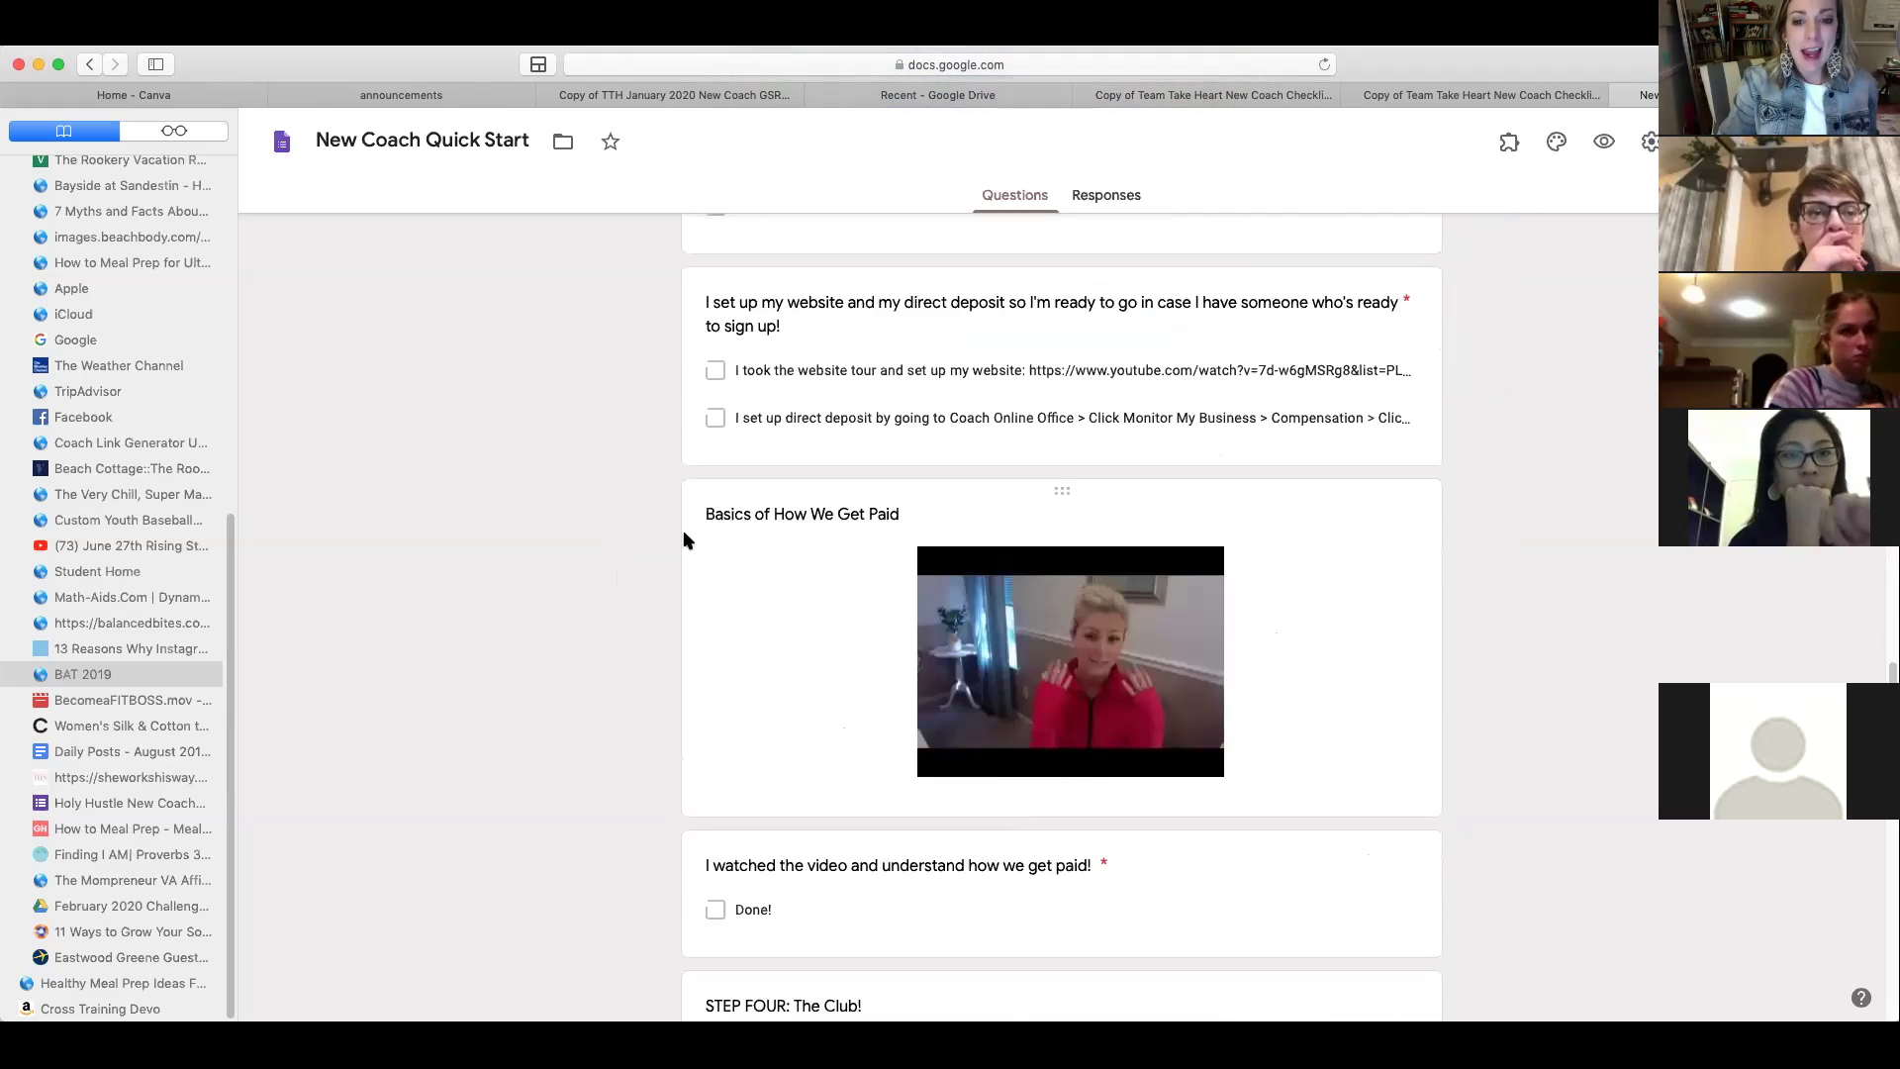
scroll(683, 540, "down", 1)
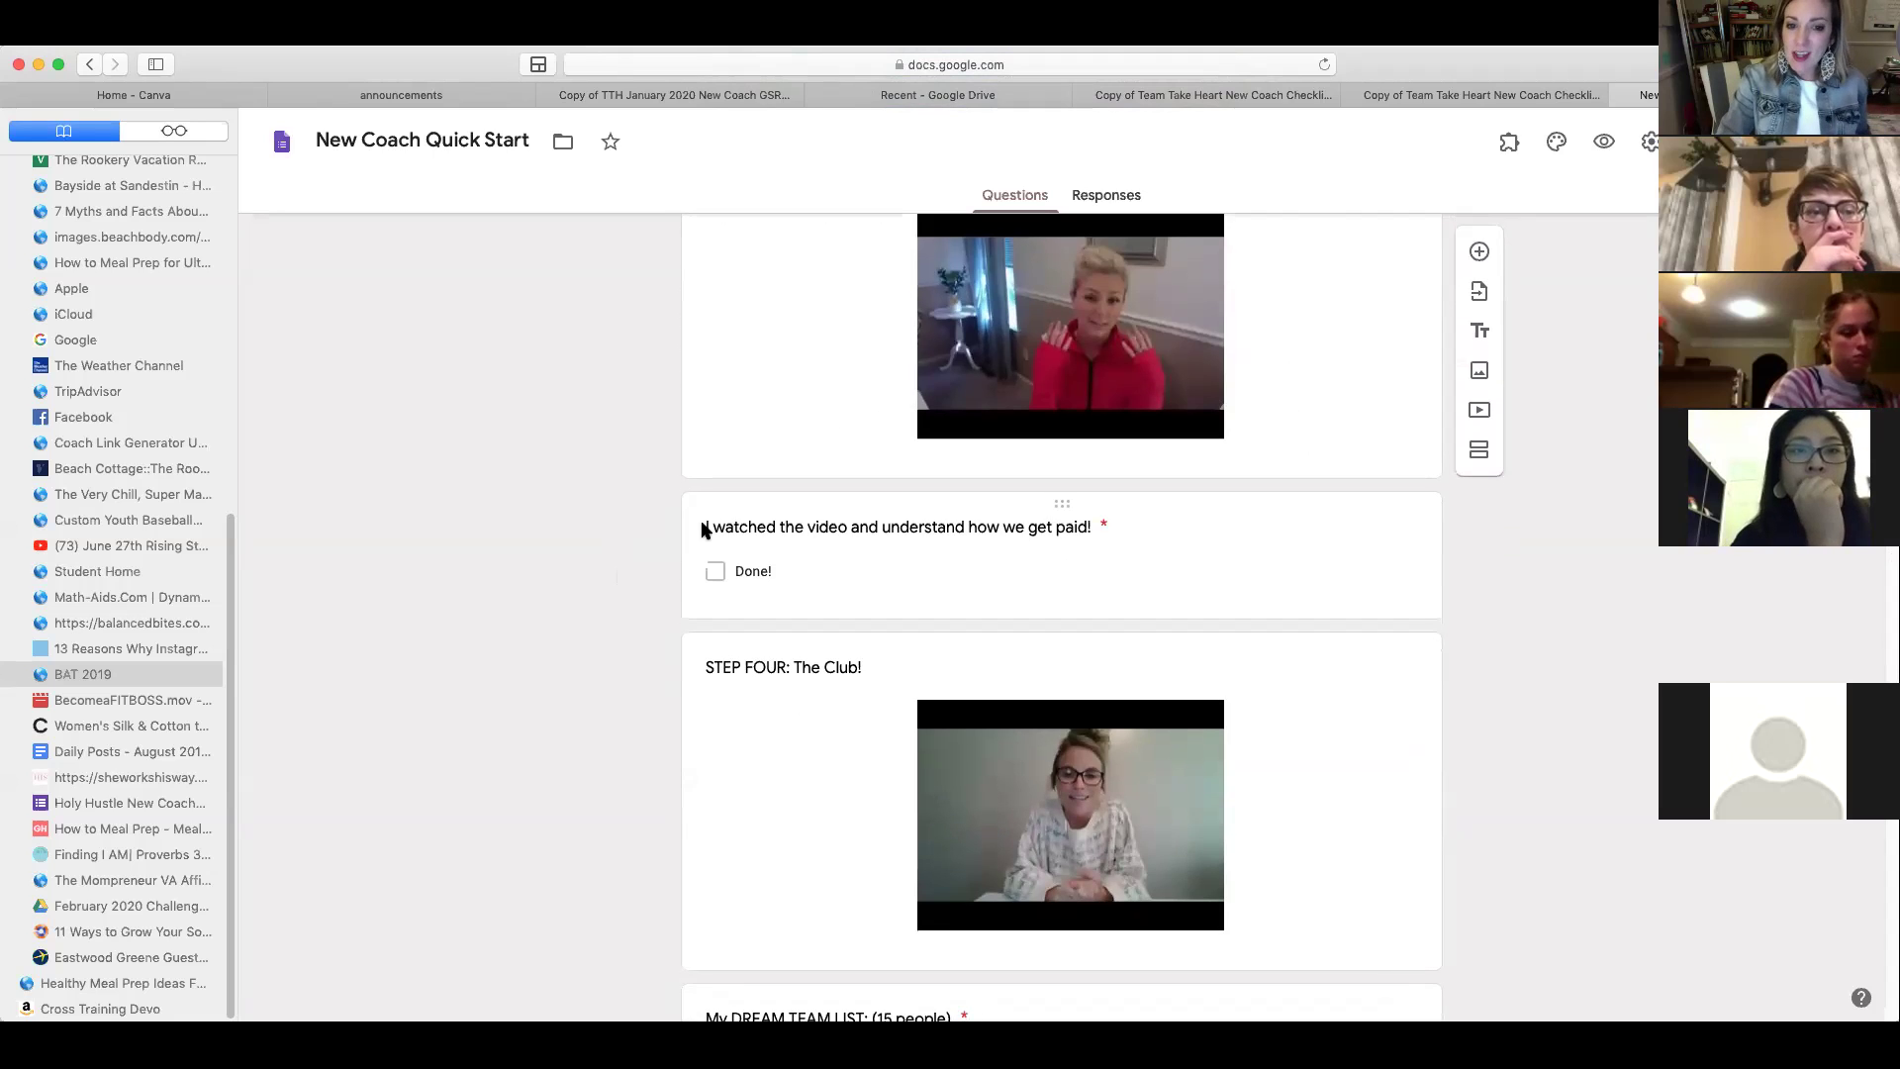
scroll(704, 531, "down", 1)
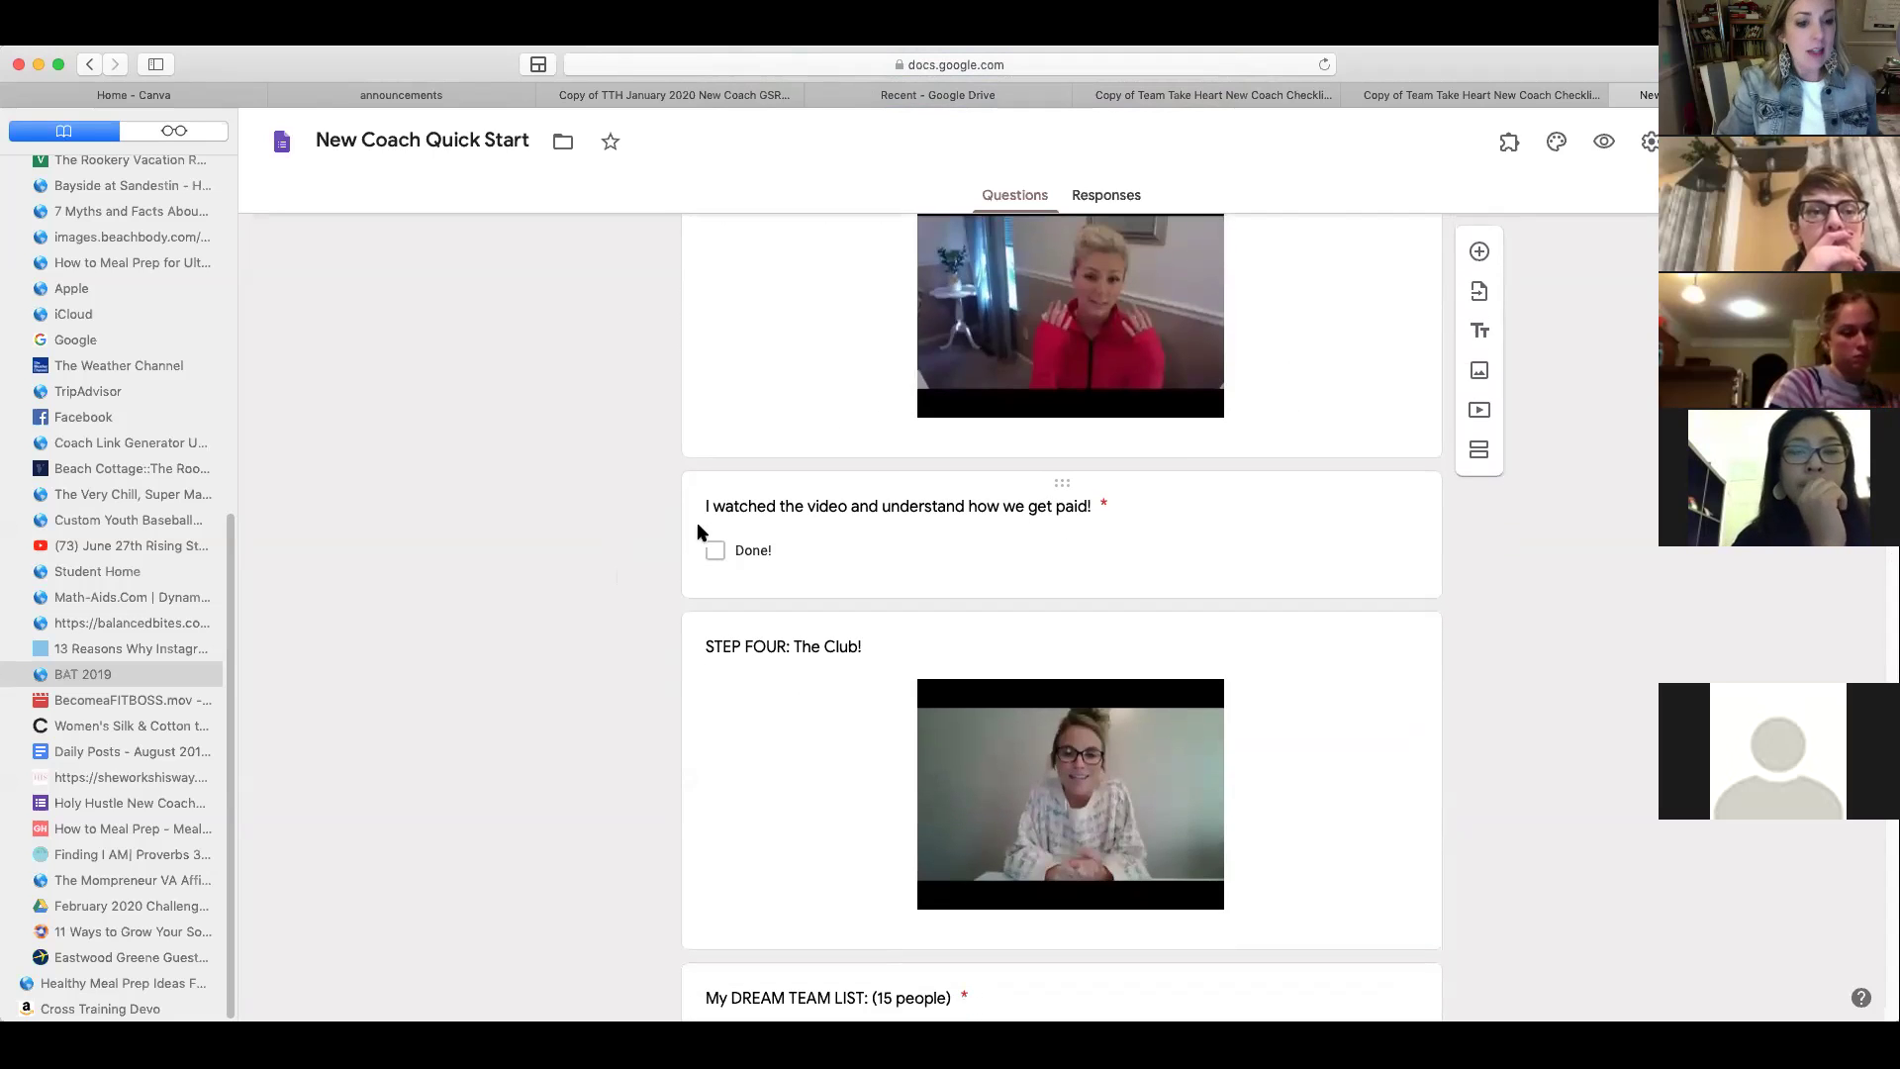
scroll(579, 537, "down", 1)
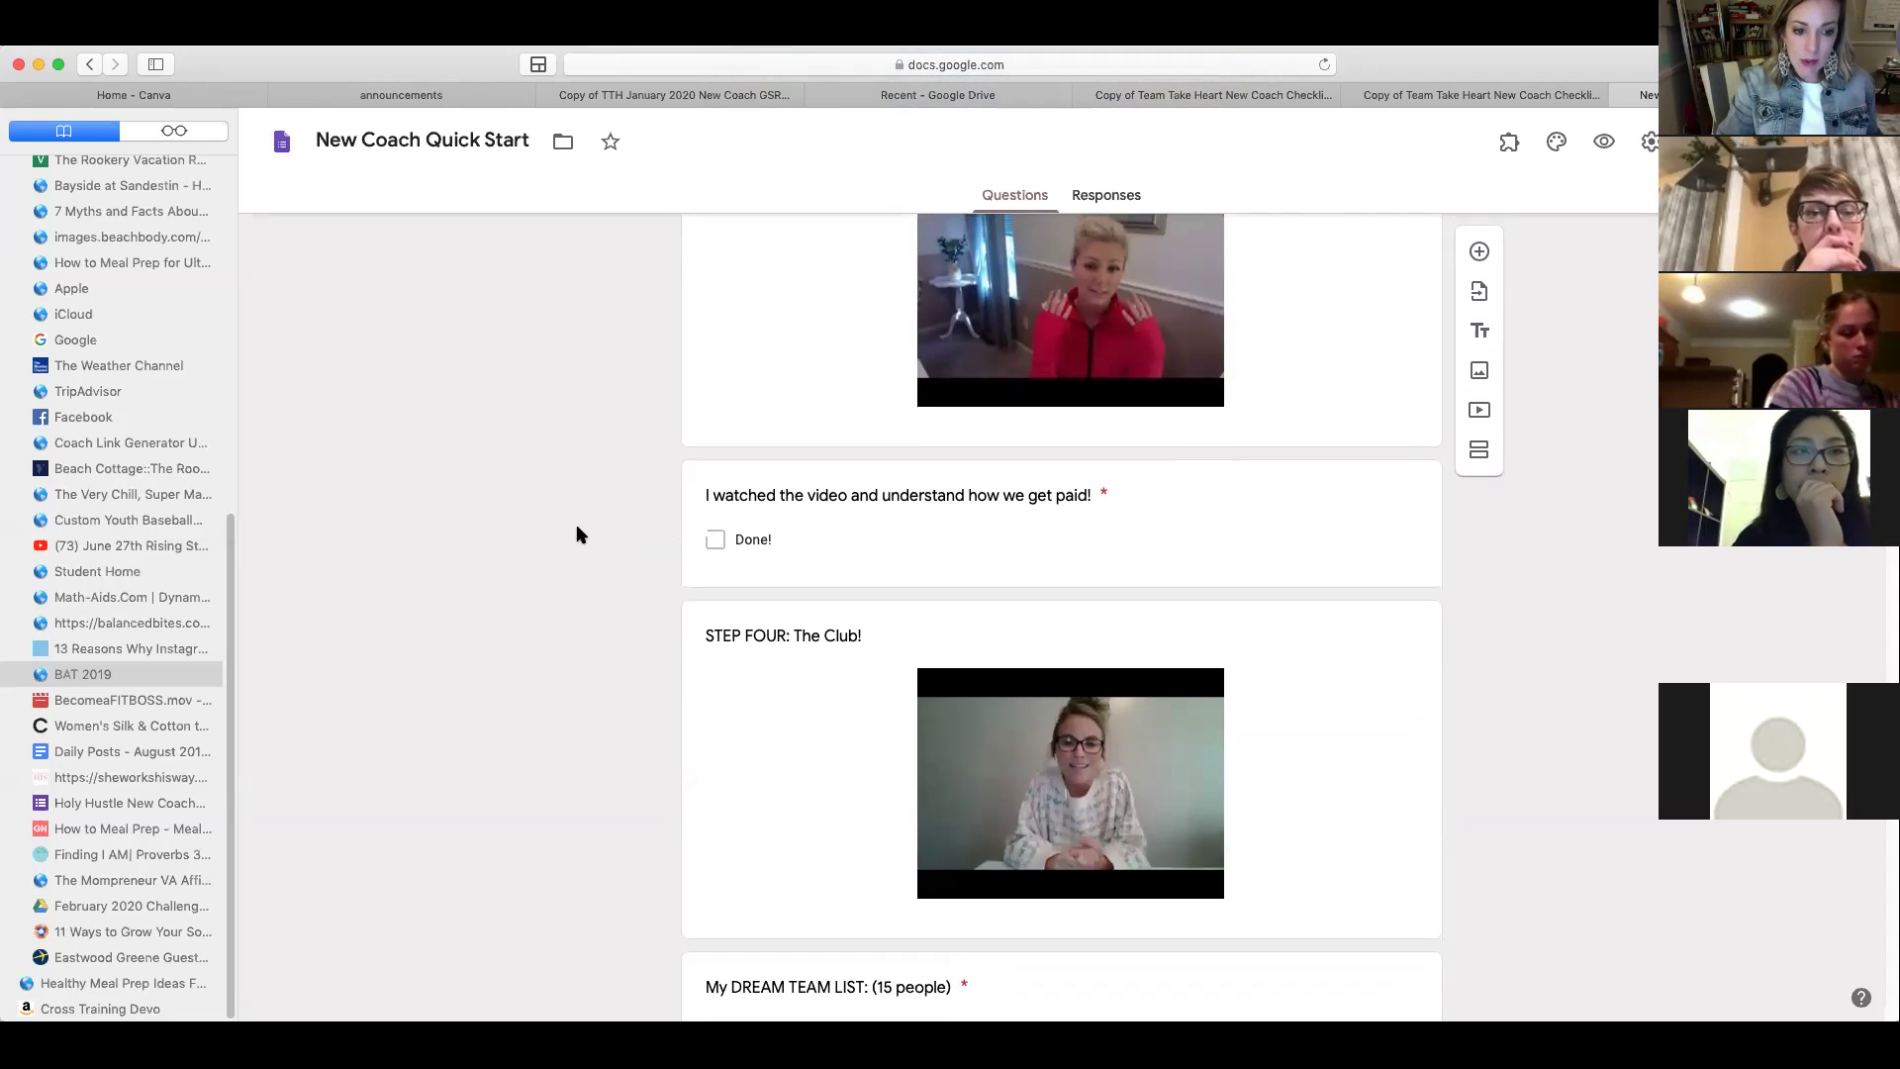
Review the form's step four video, The Club!, and the 15-person dream team list question
scroll(577, 526, "down", 1)
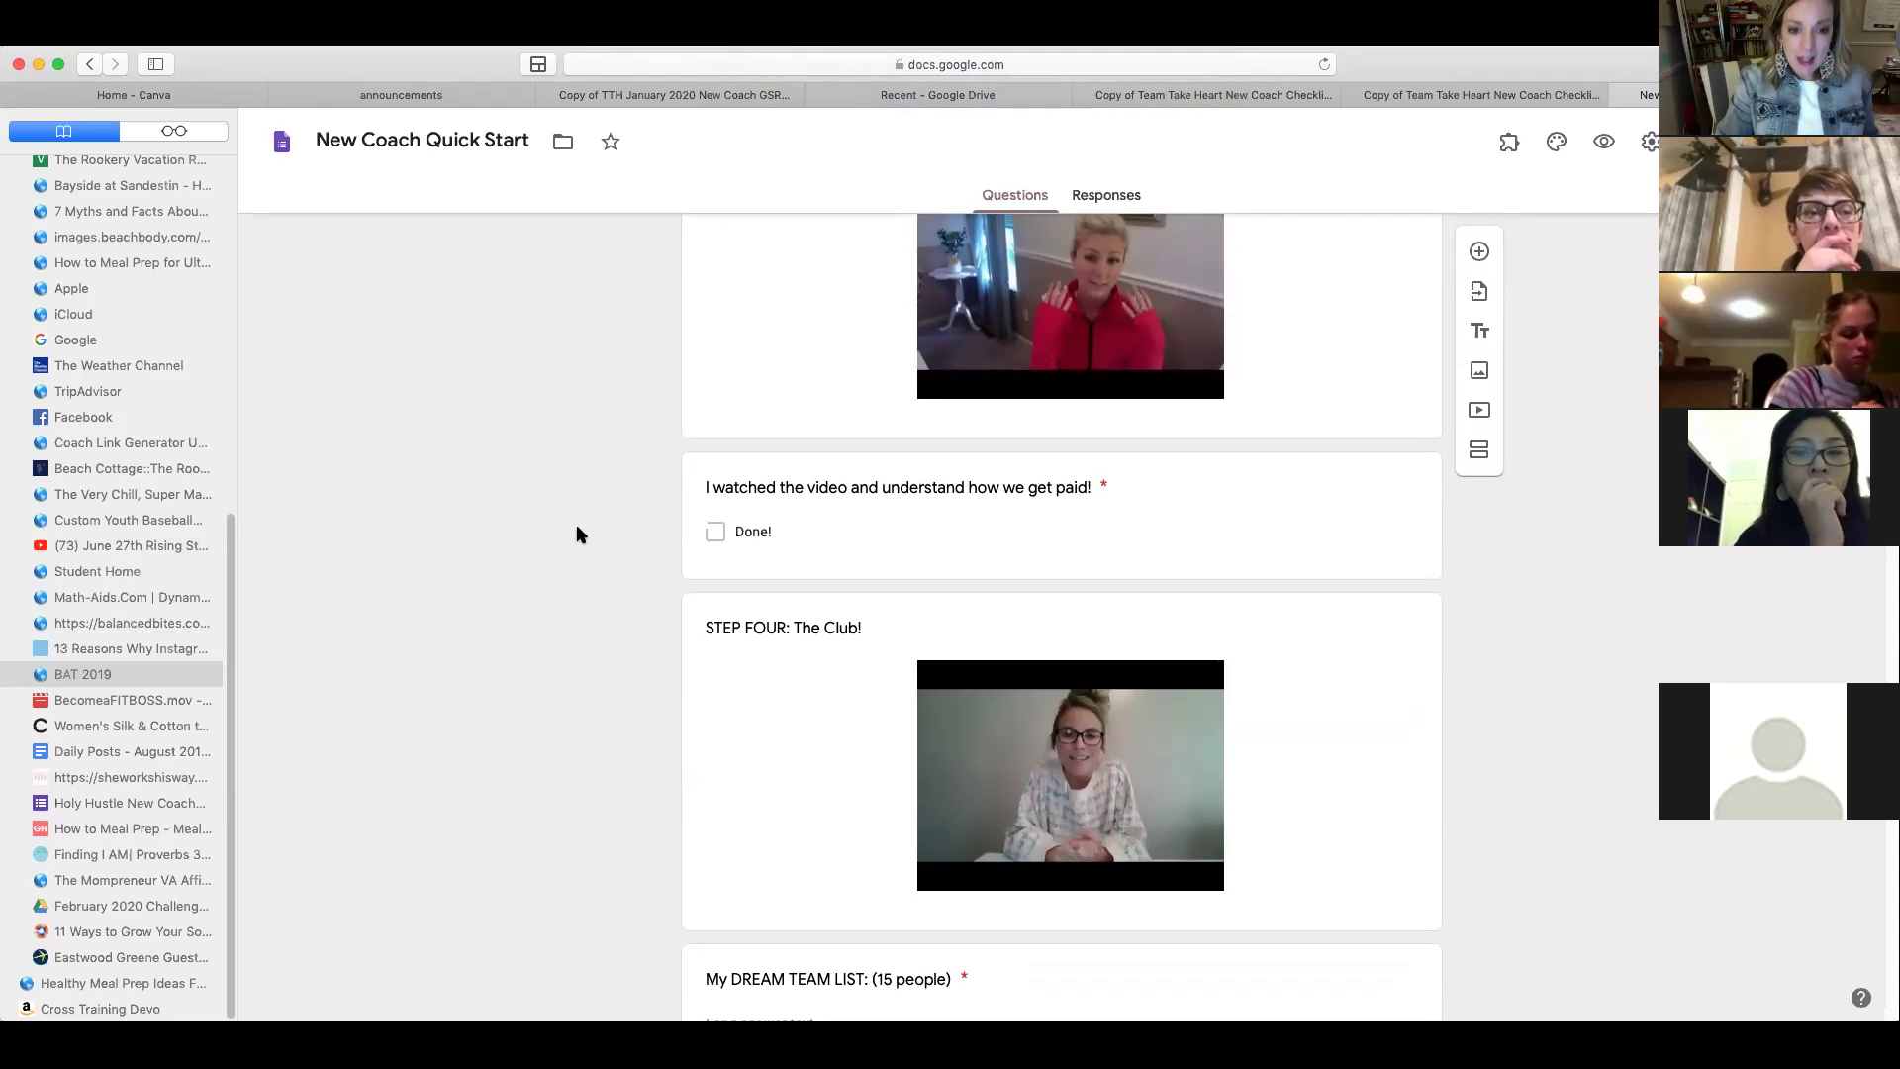
scroll(582, 539, "down", 3)
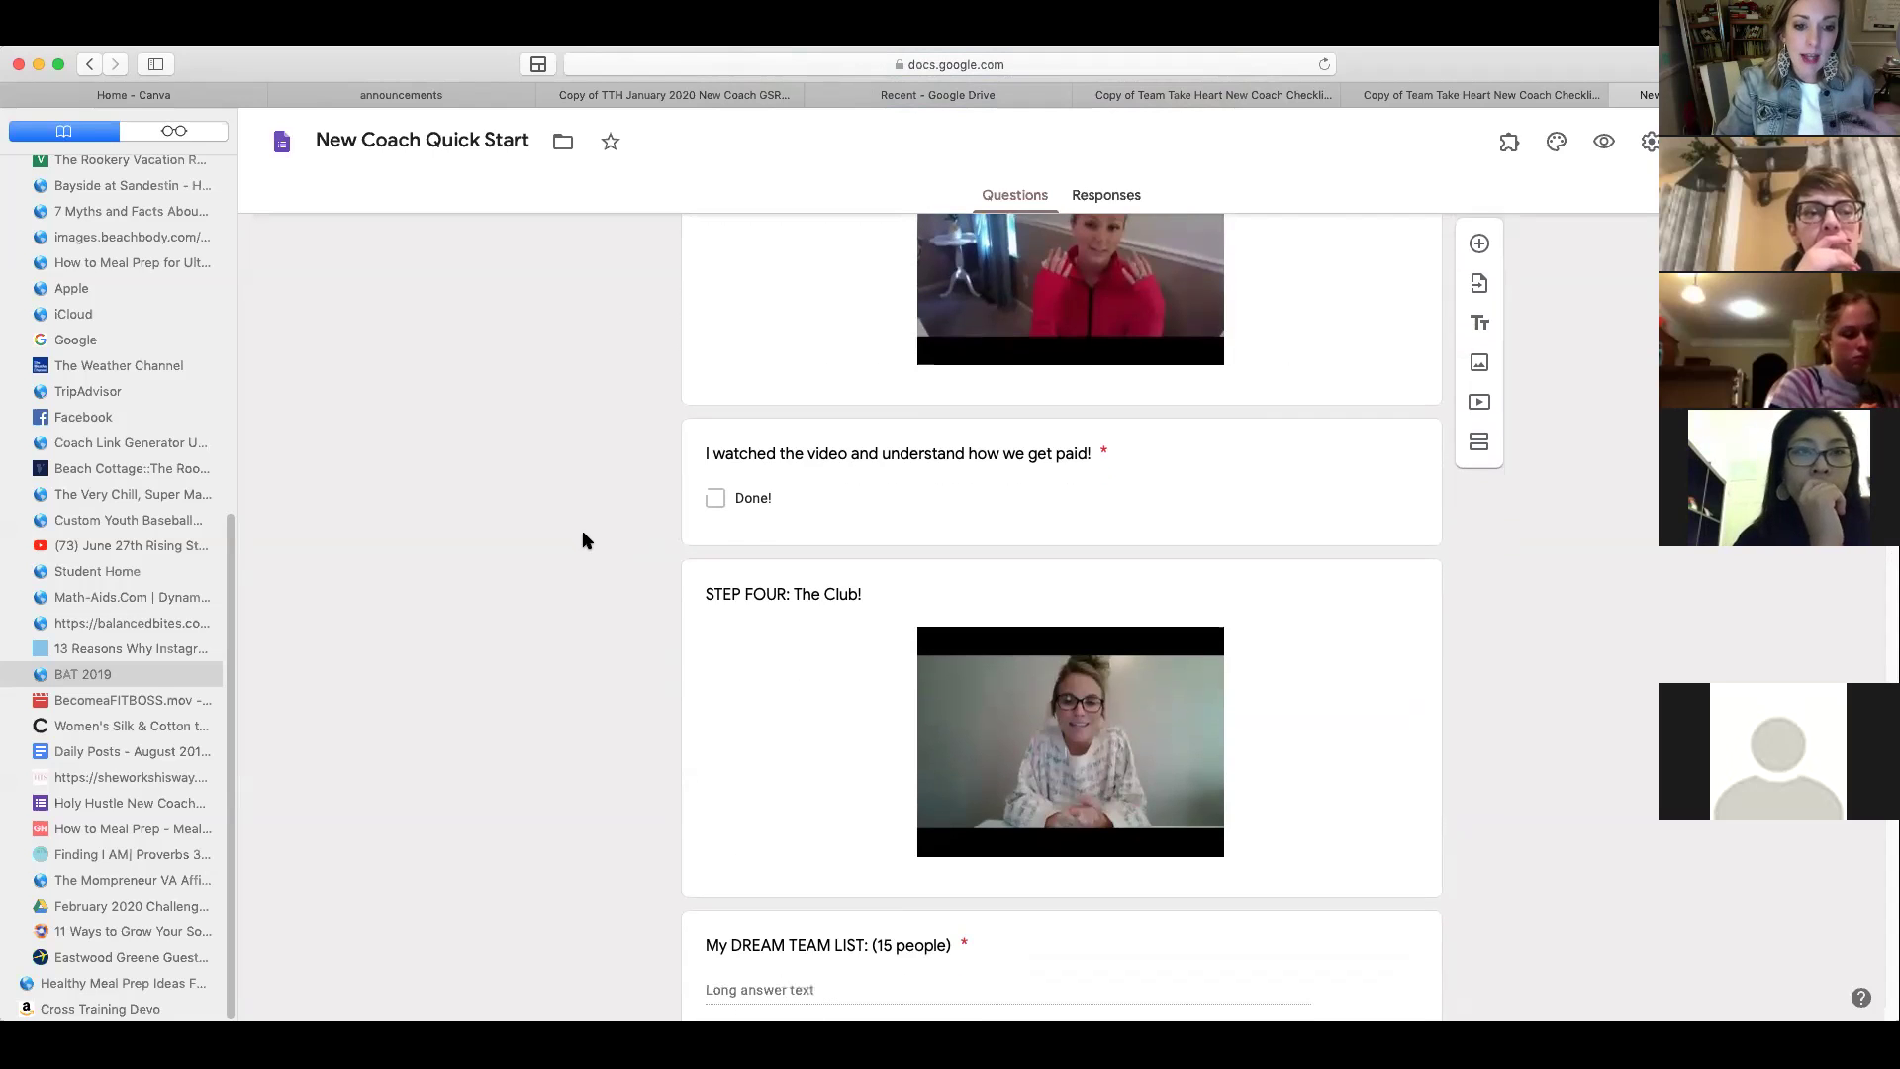
scroll(582, 539, "down", 3)
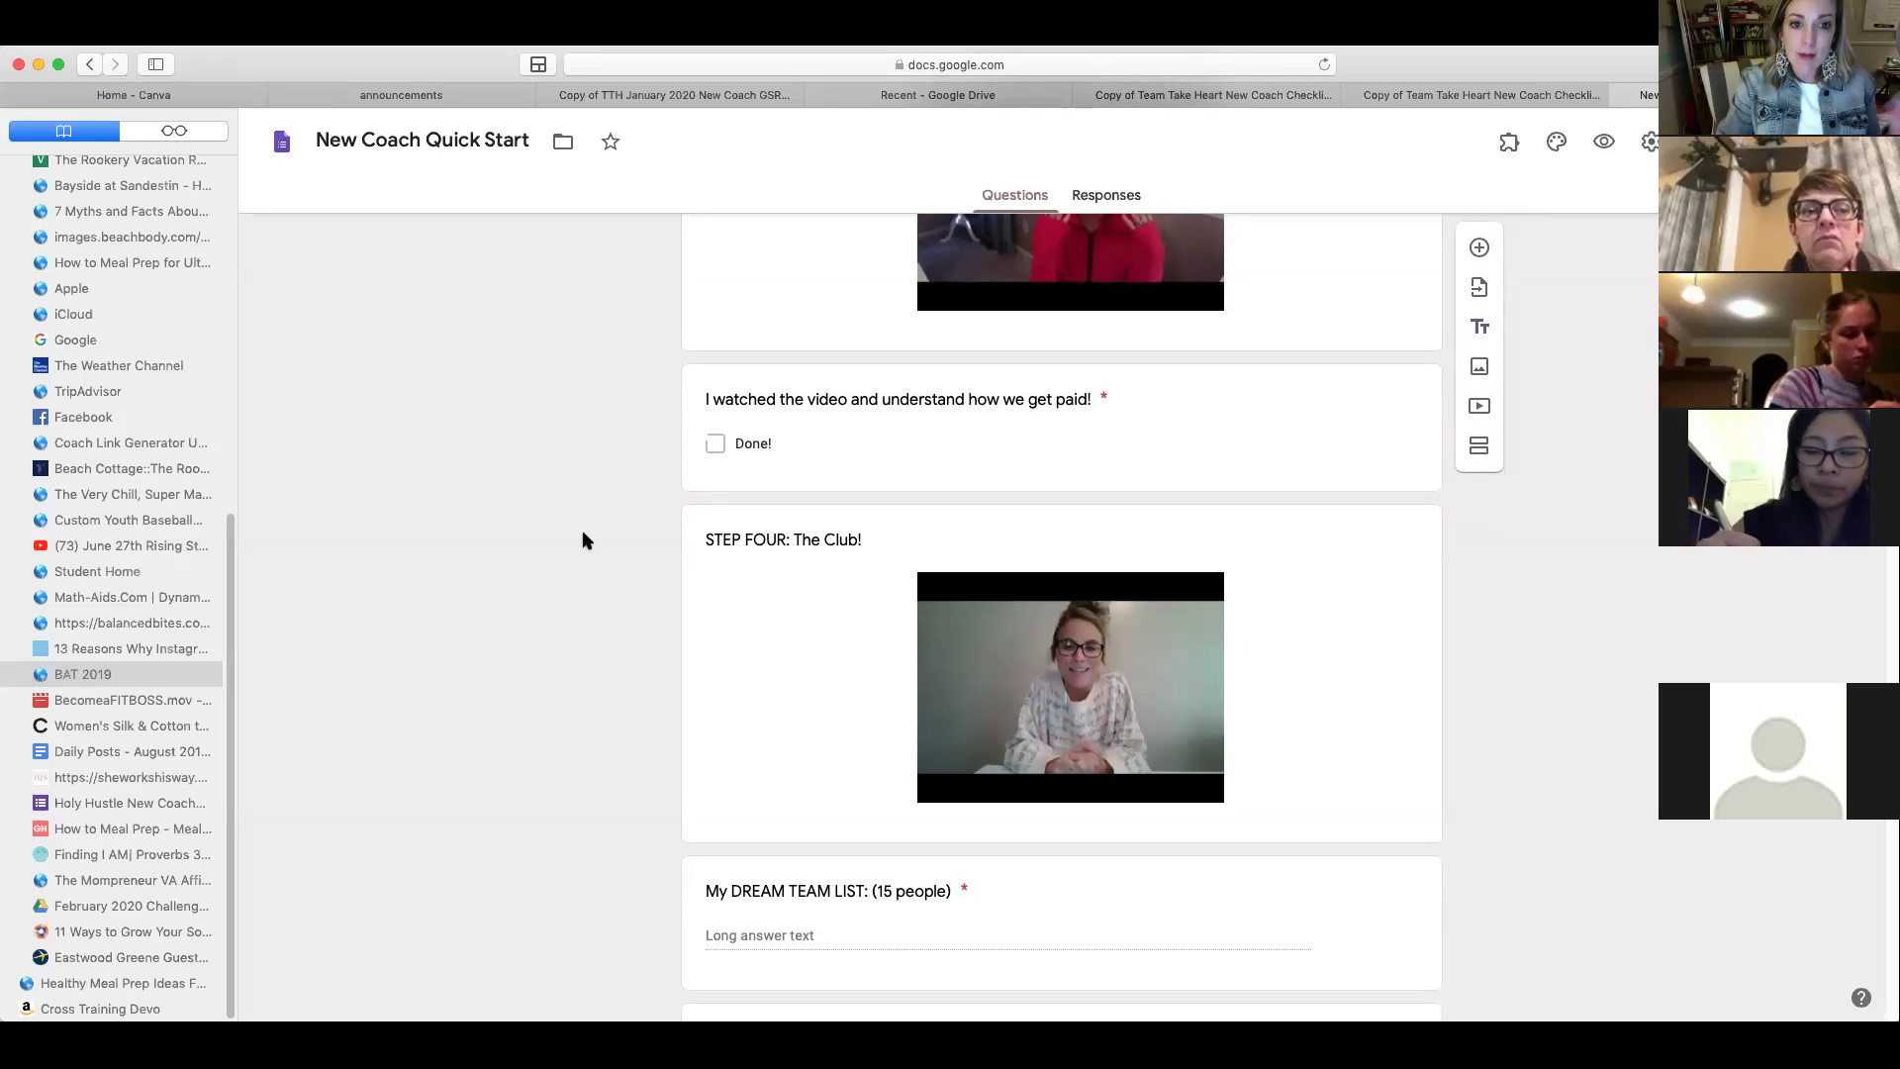
scroll(584, 538, "down", 10)
scroll(585, 533, "down", 9)
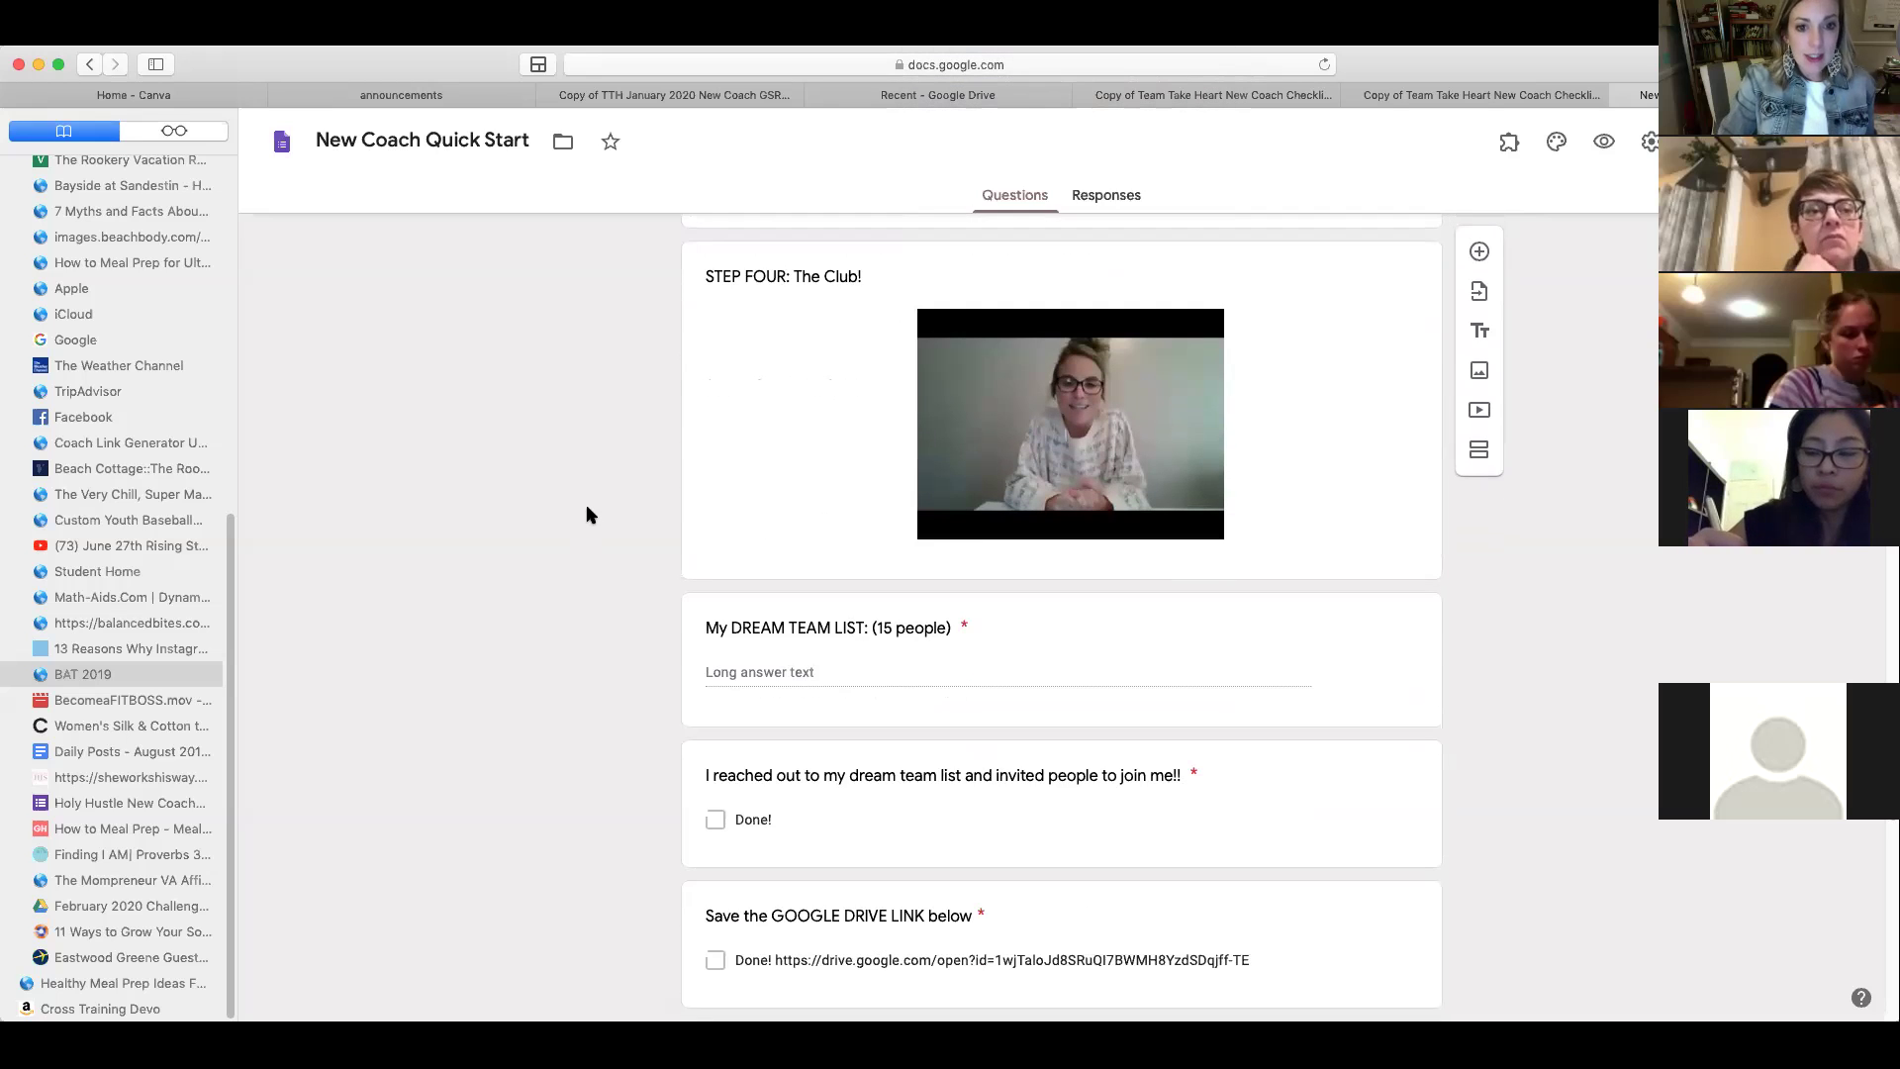
scroll(585, 510, "down", 5)
left_click(748, 602)
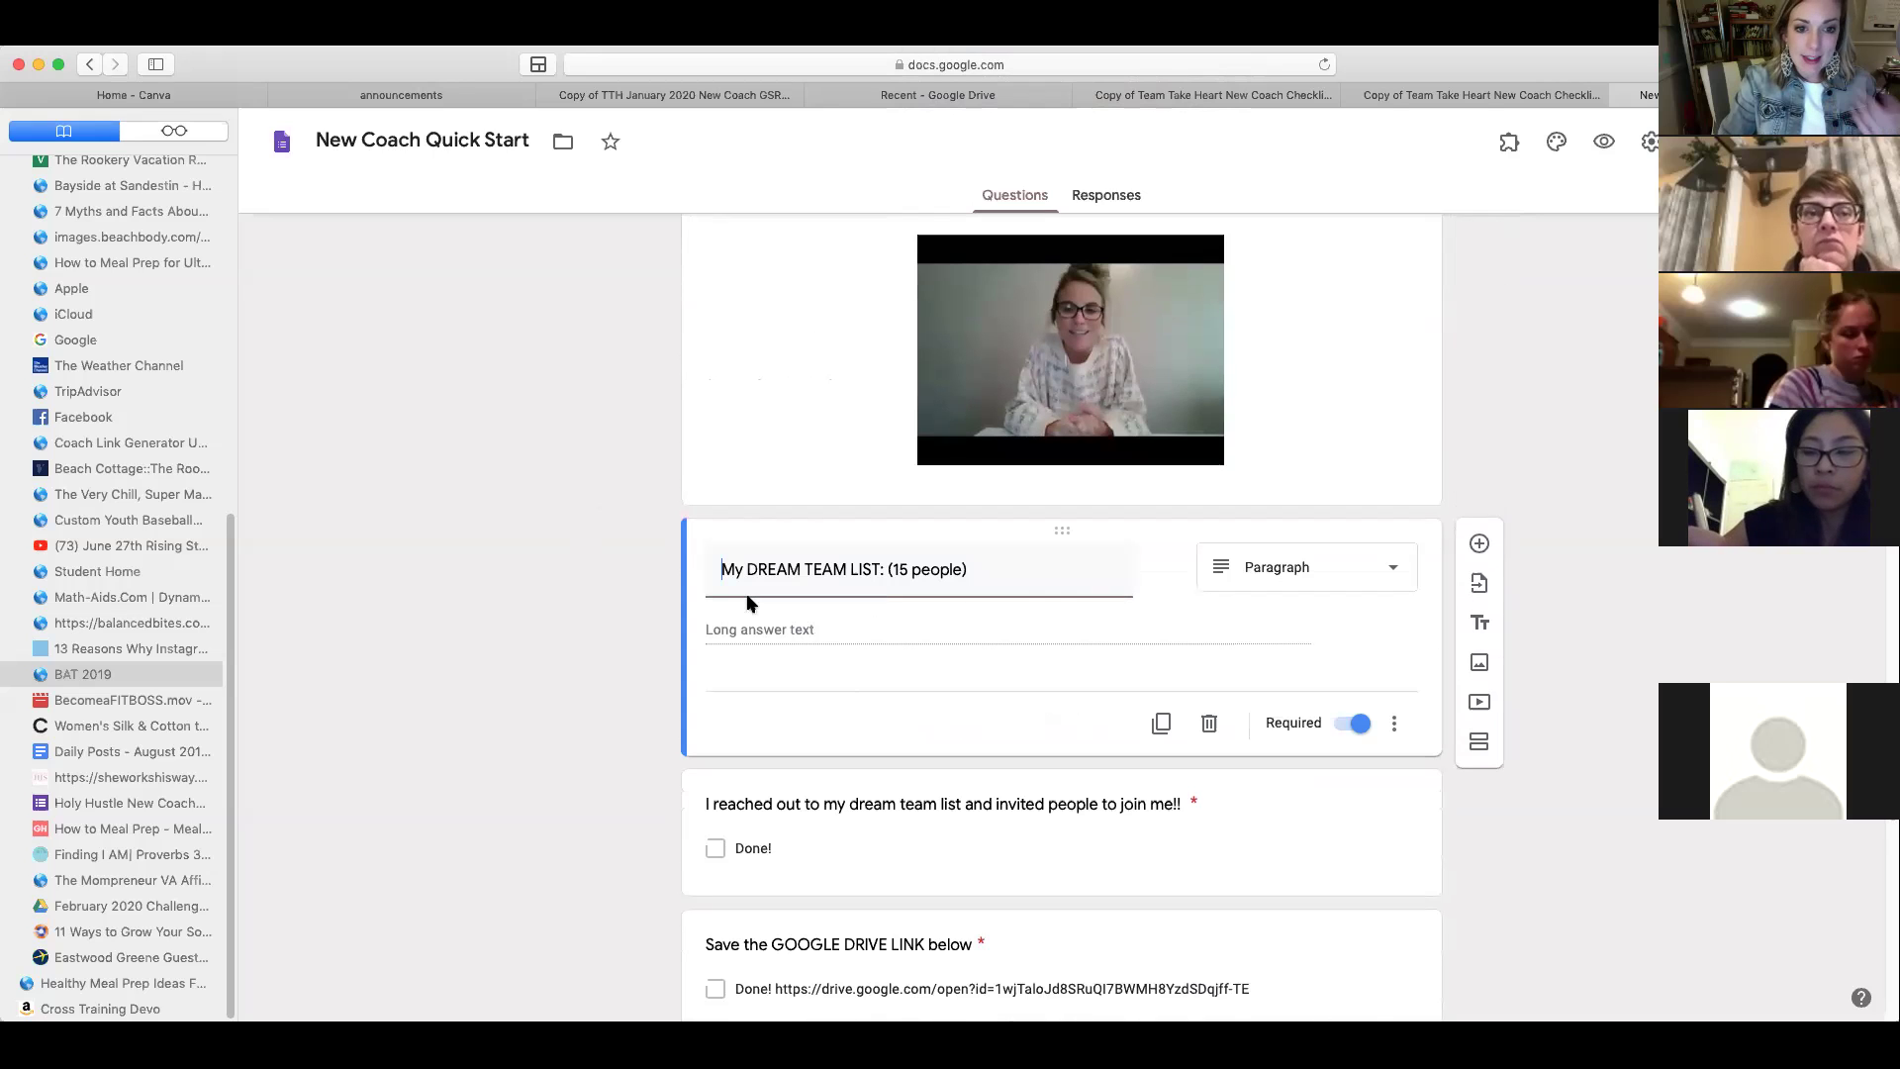
scroll(603, 550, "down", 5)
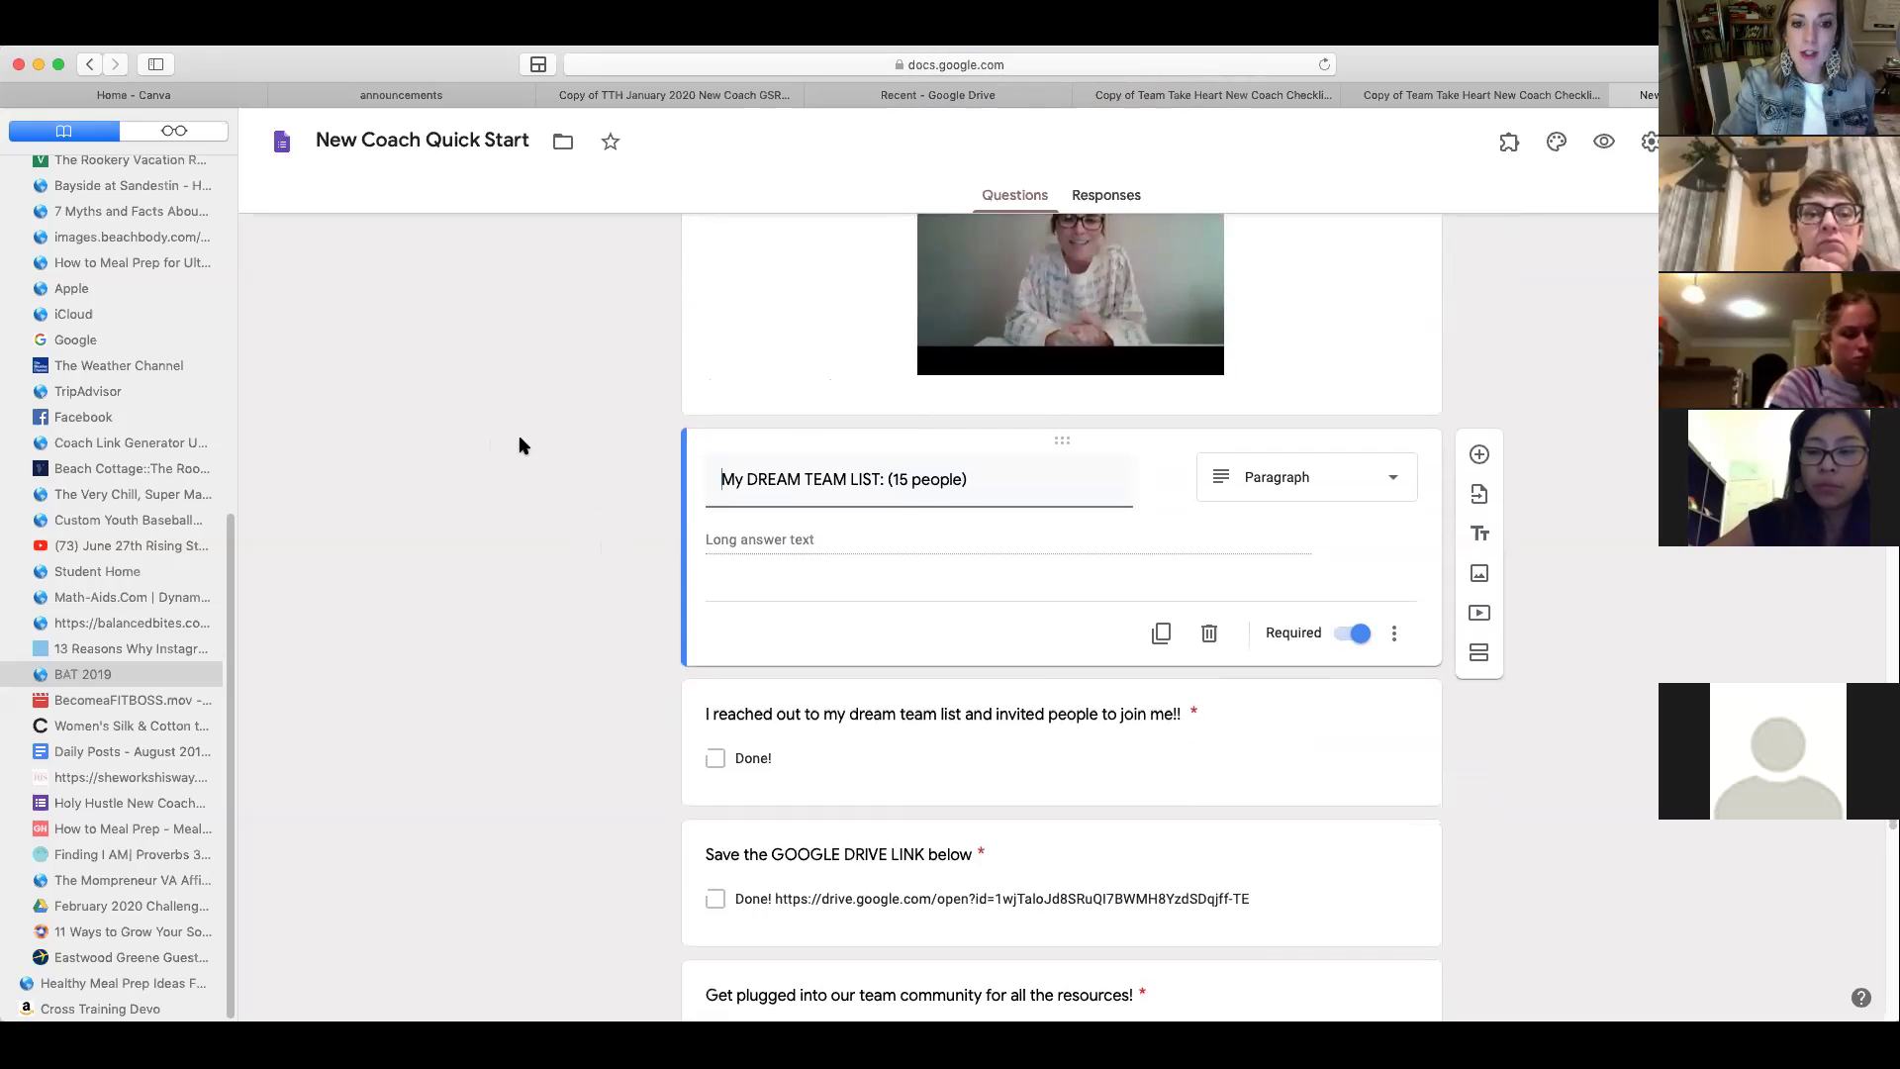
Examine the dream team outreach, Google Drive link and team community resource checklist items
scroll(594, 473, "down", 10)
scroll(705, 479, "down", 3)
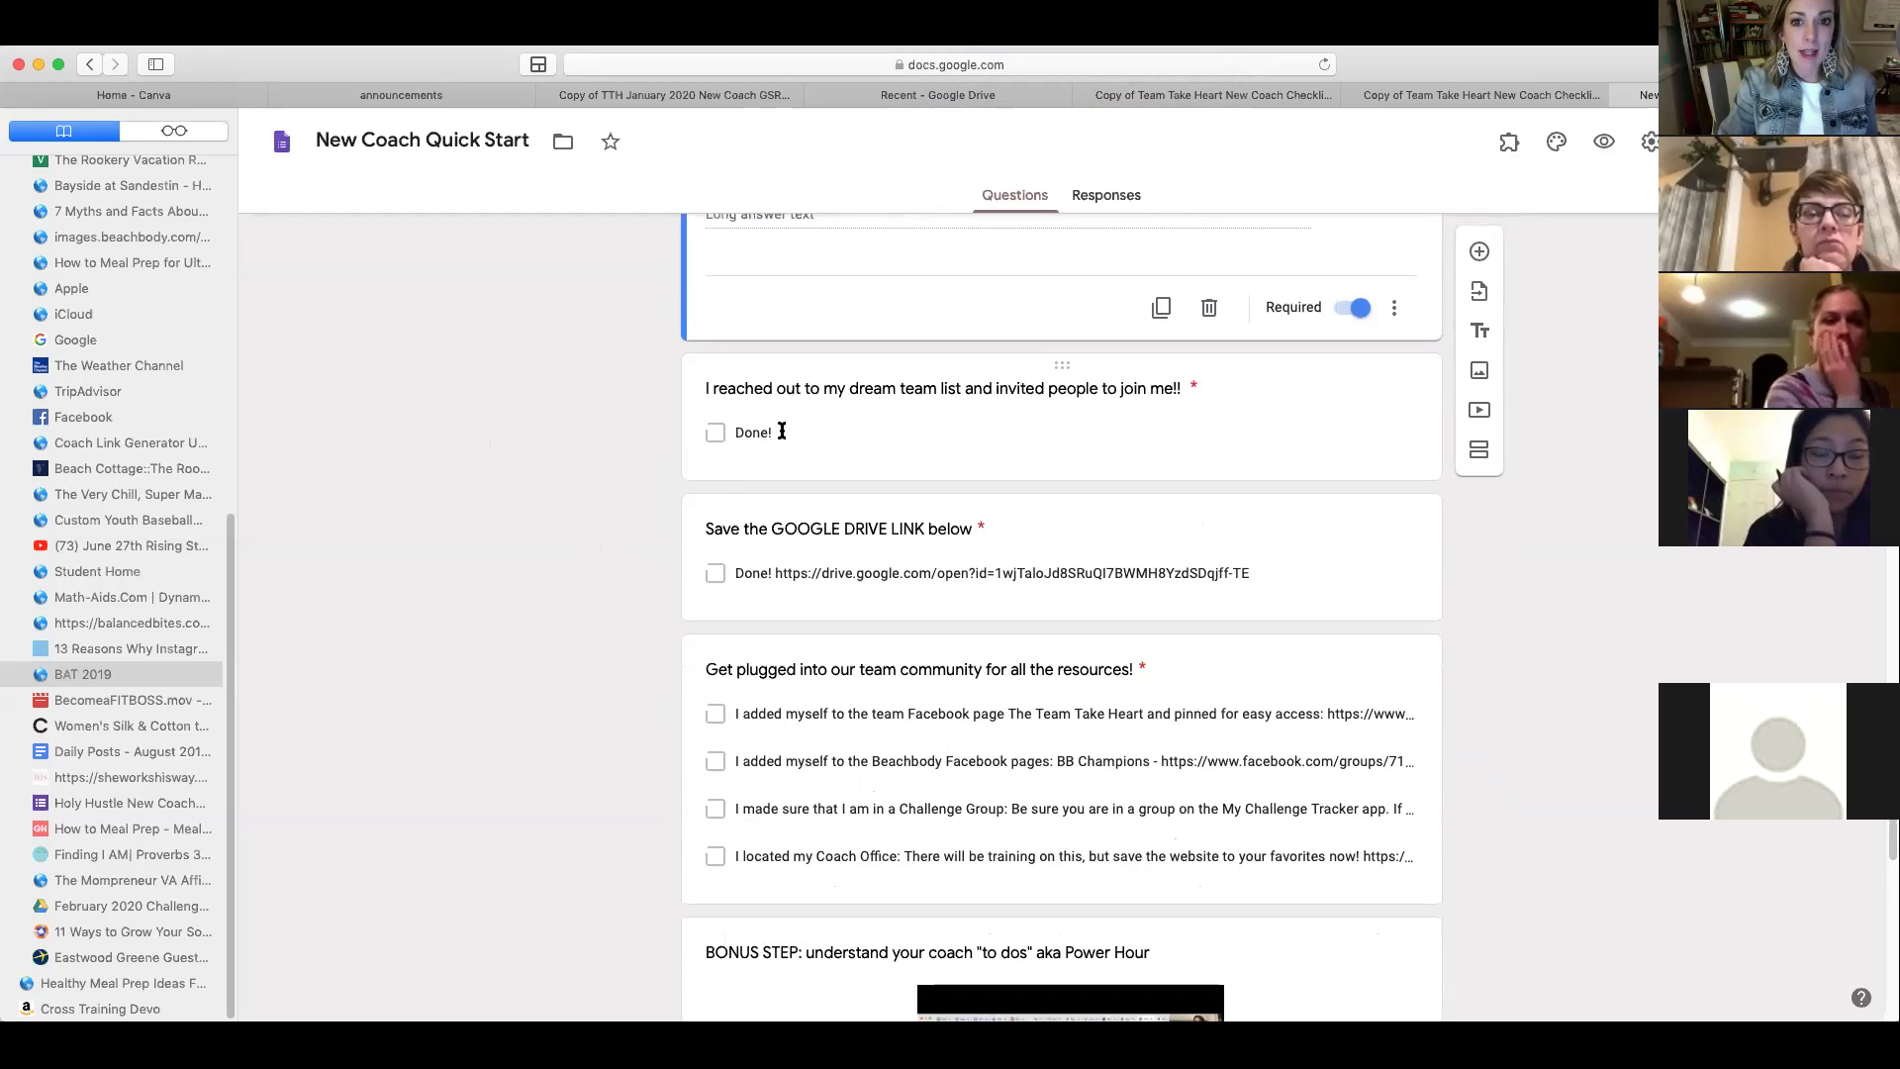
scroll(710, 479, "down", 1)
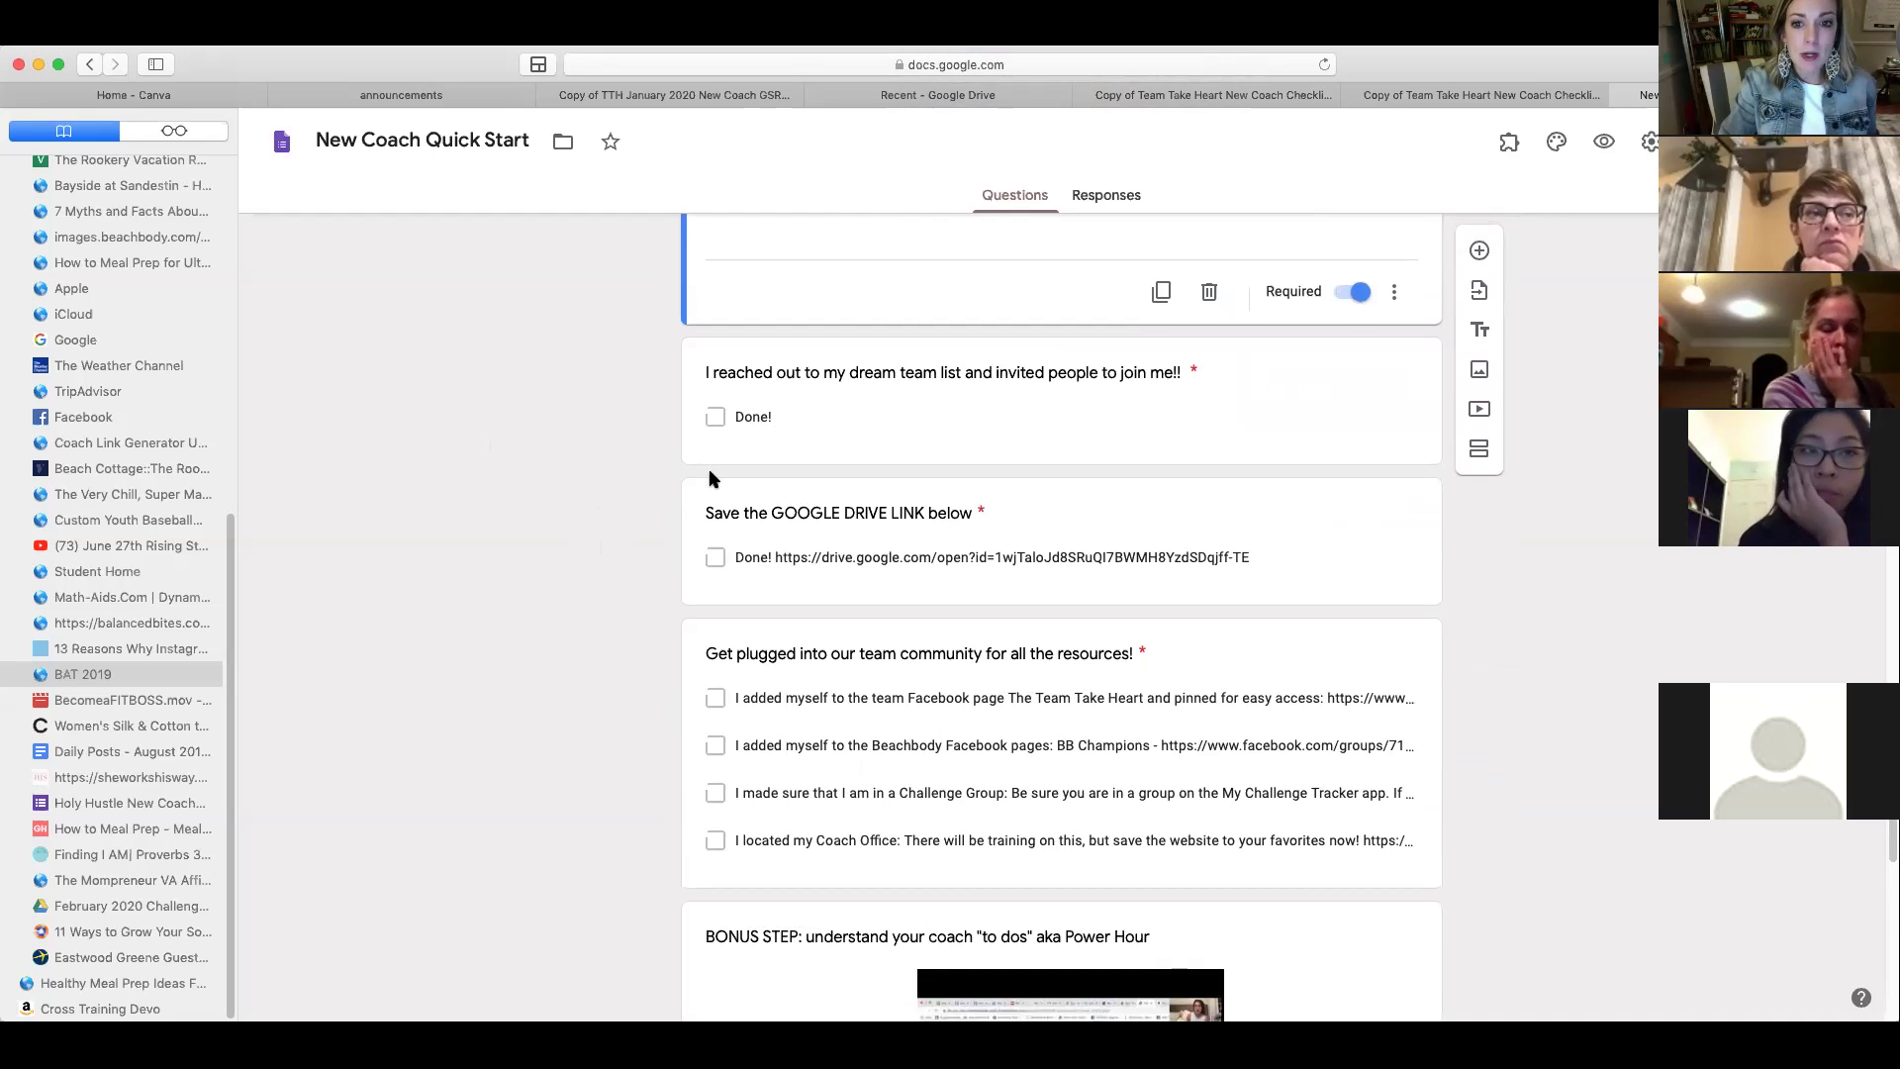
scroll(613, 521, "down", 2)
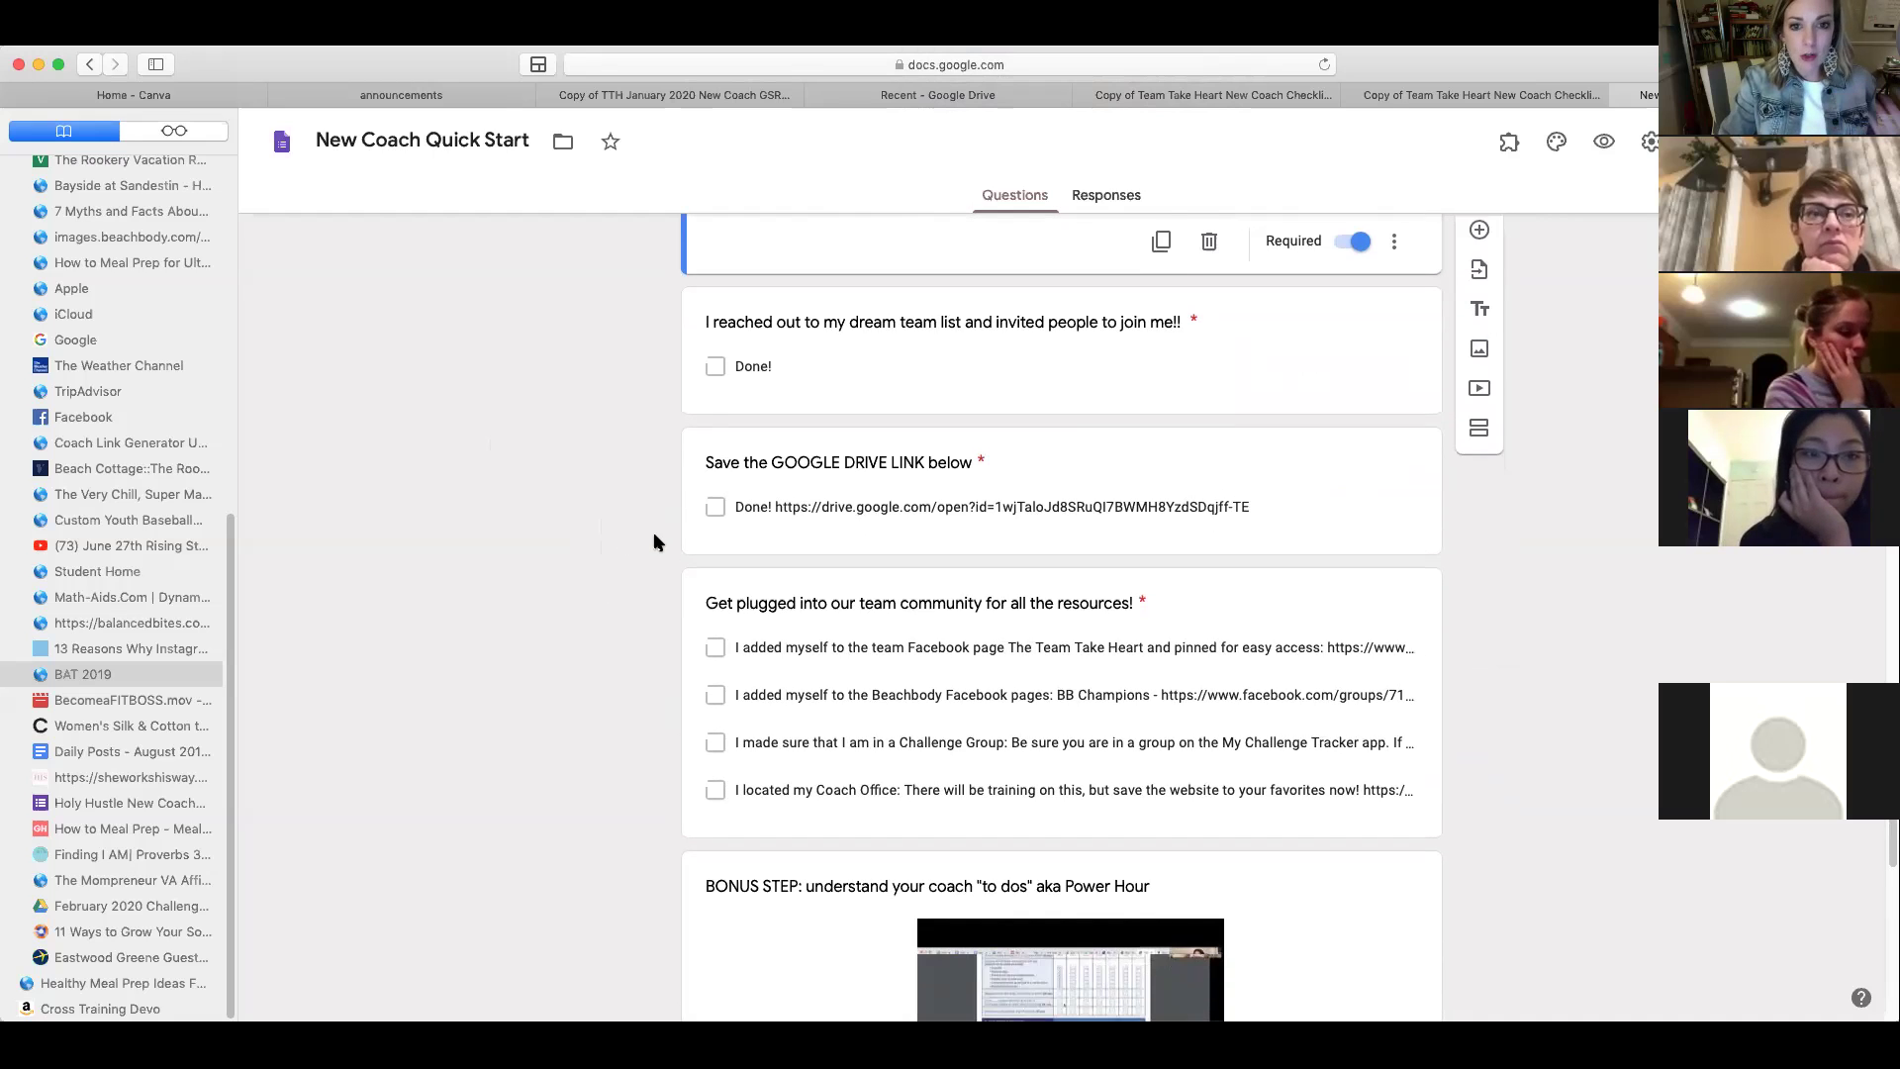
scroll(654, 534, "down", 3)
scroll(655, 541, "down", 1)
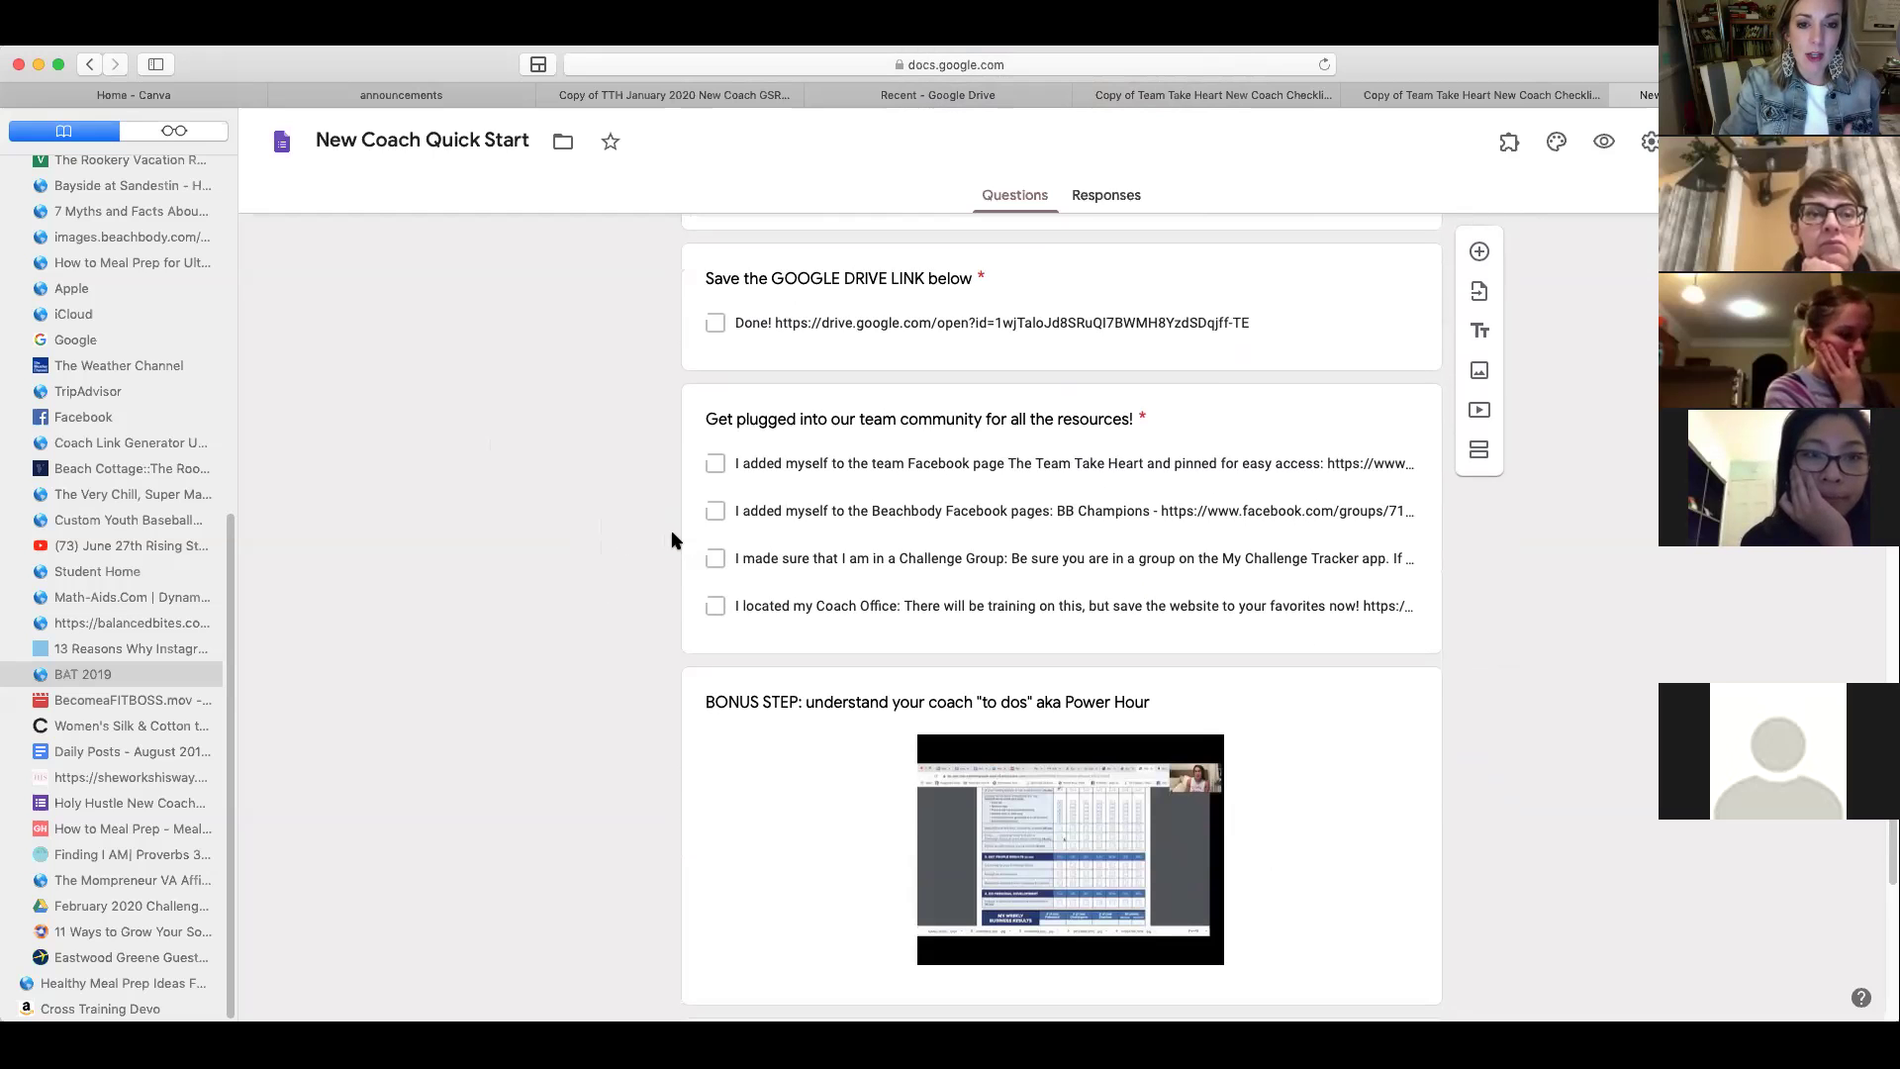
Review the Power Hour bonus step, the Business Activity Tracker downloads and the helpful apps list
scroll(676, 543, "down", 1)
scroll(677, 543, "down", 10)
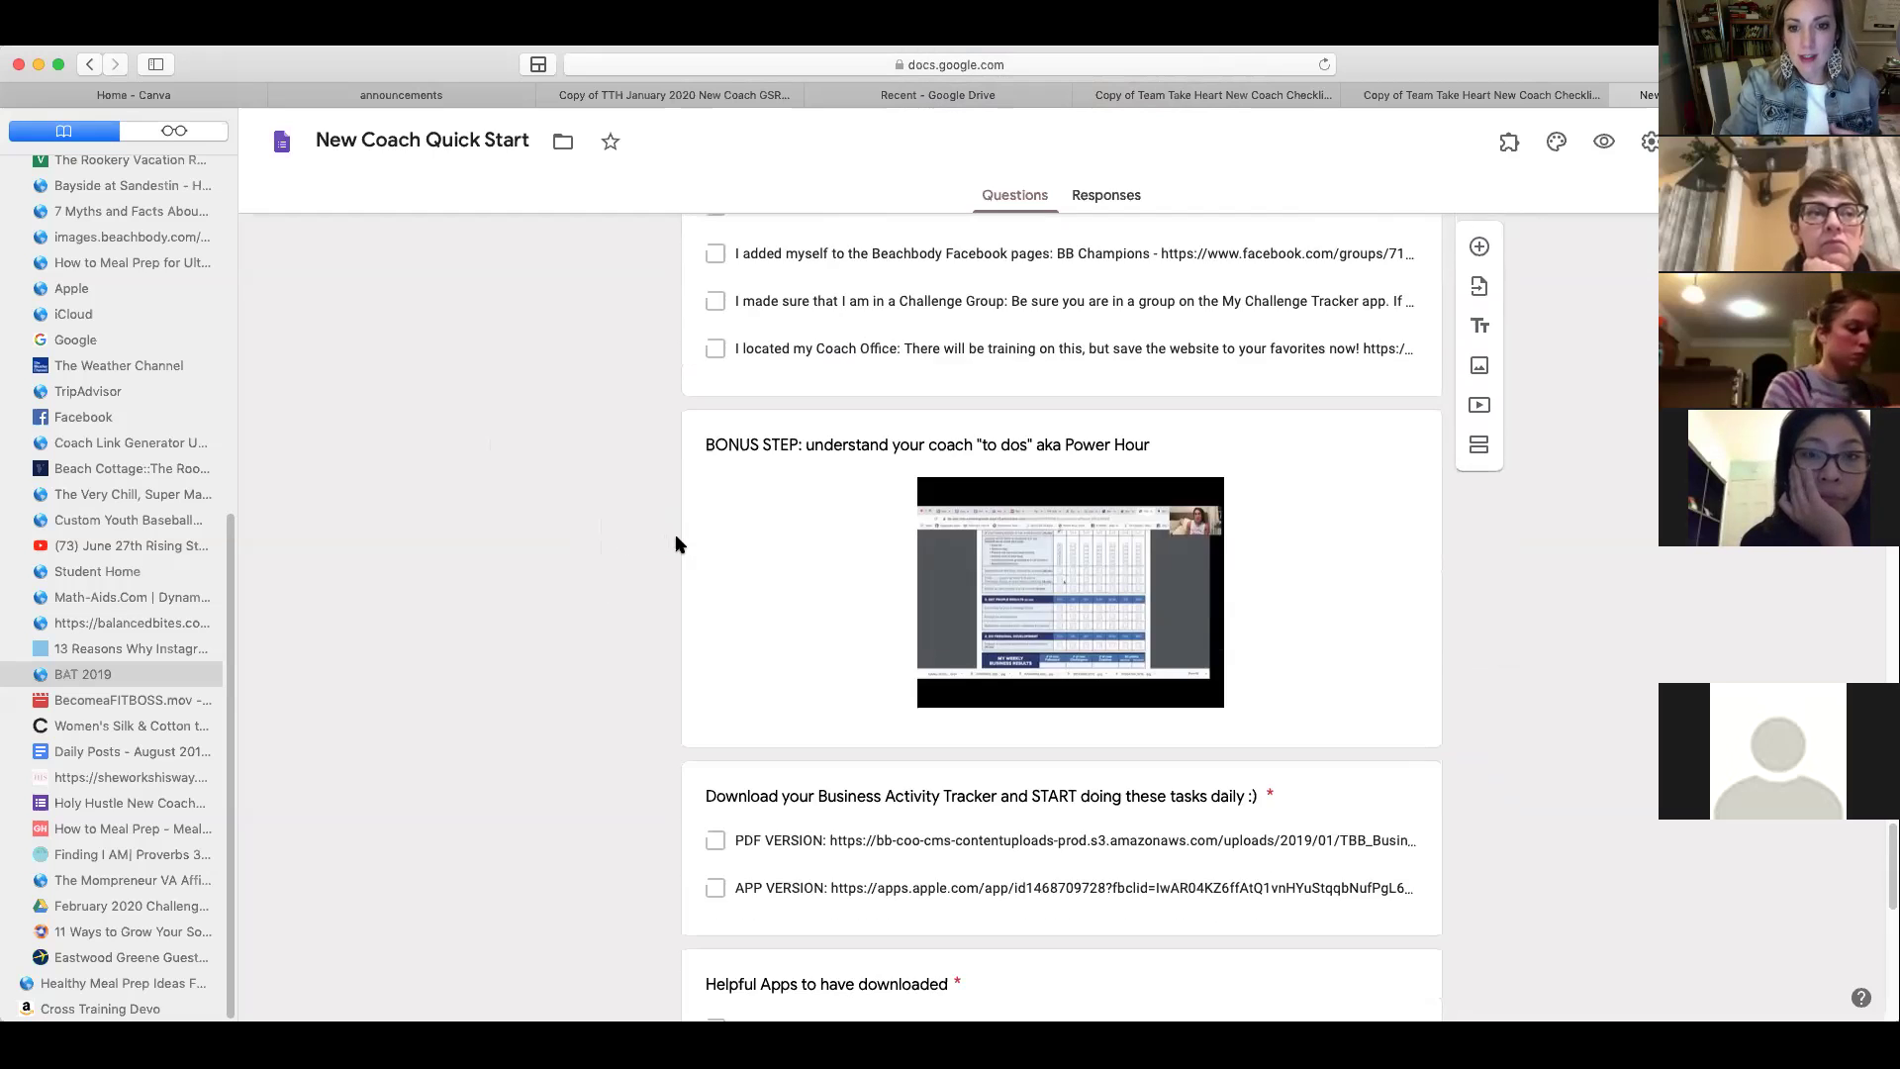
scroll(683, 545, "down", 4)
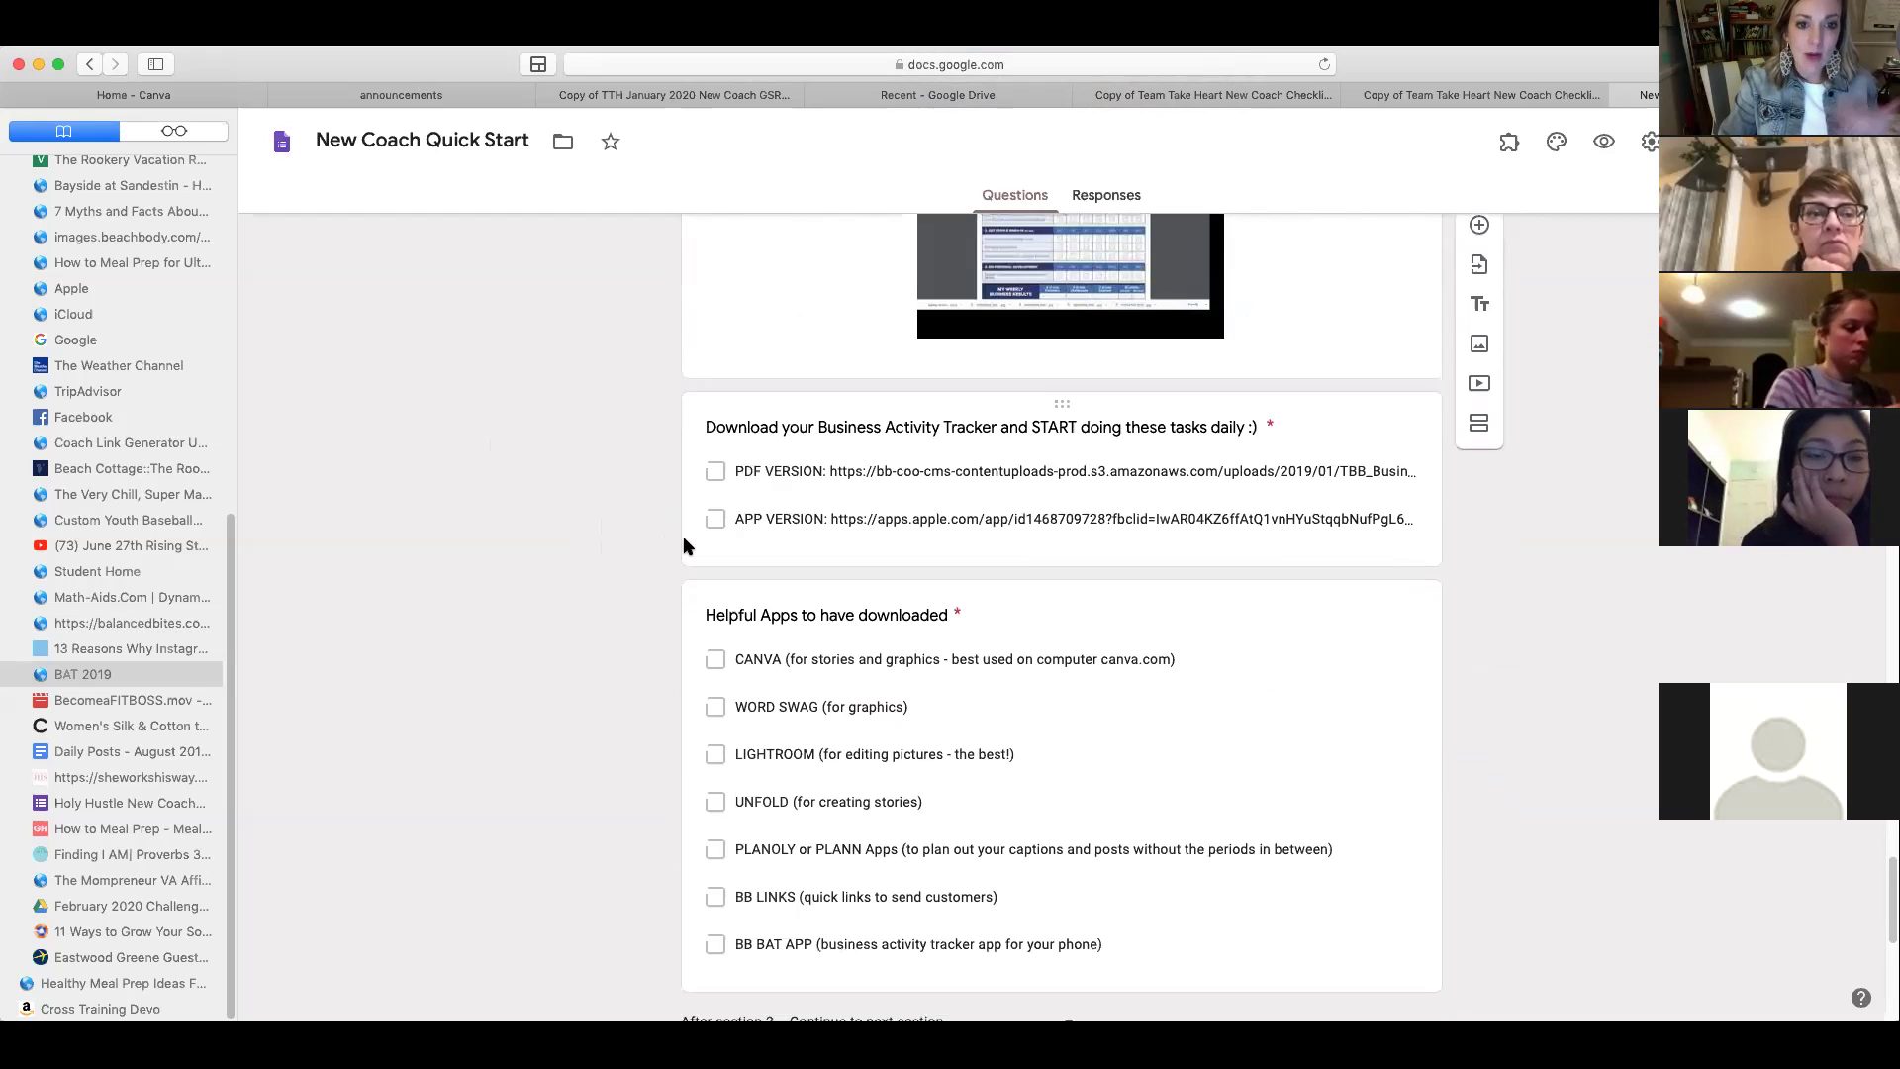
scroll(668, 543, "down", 5)
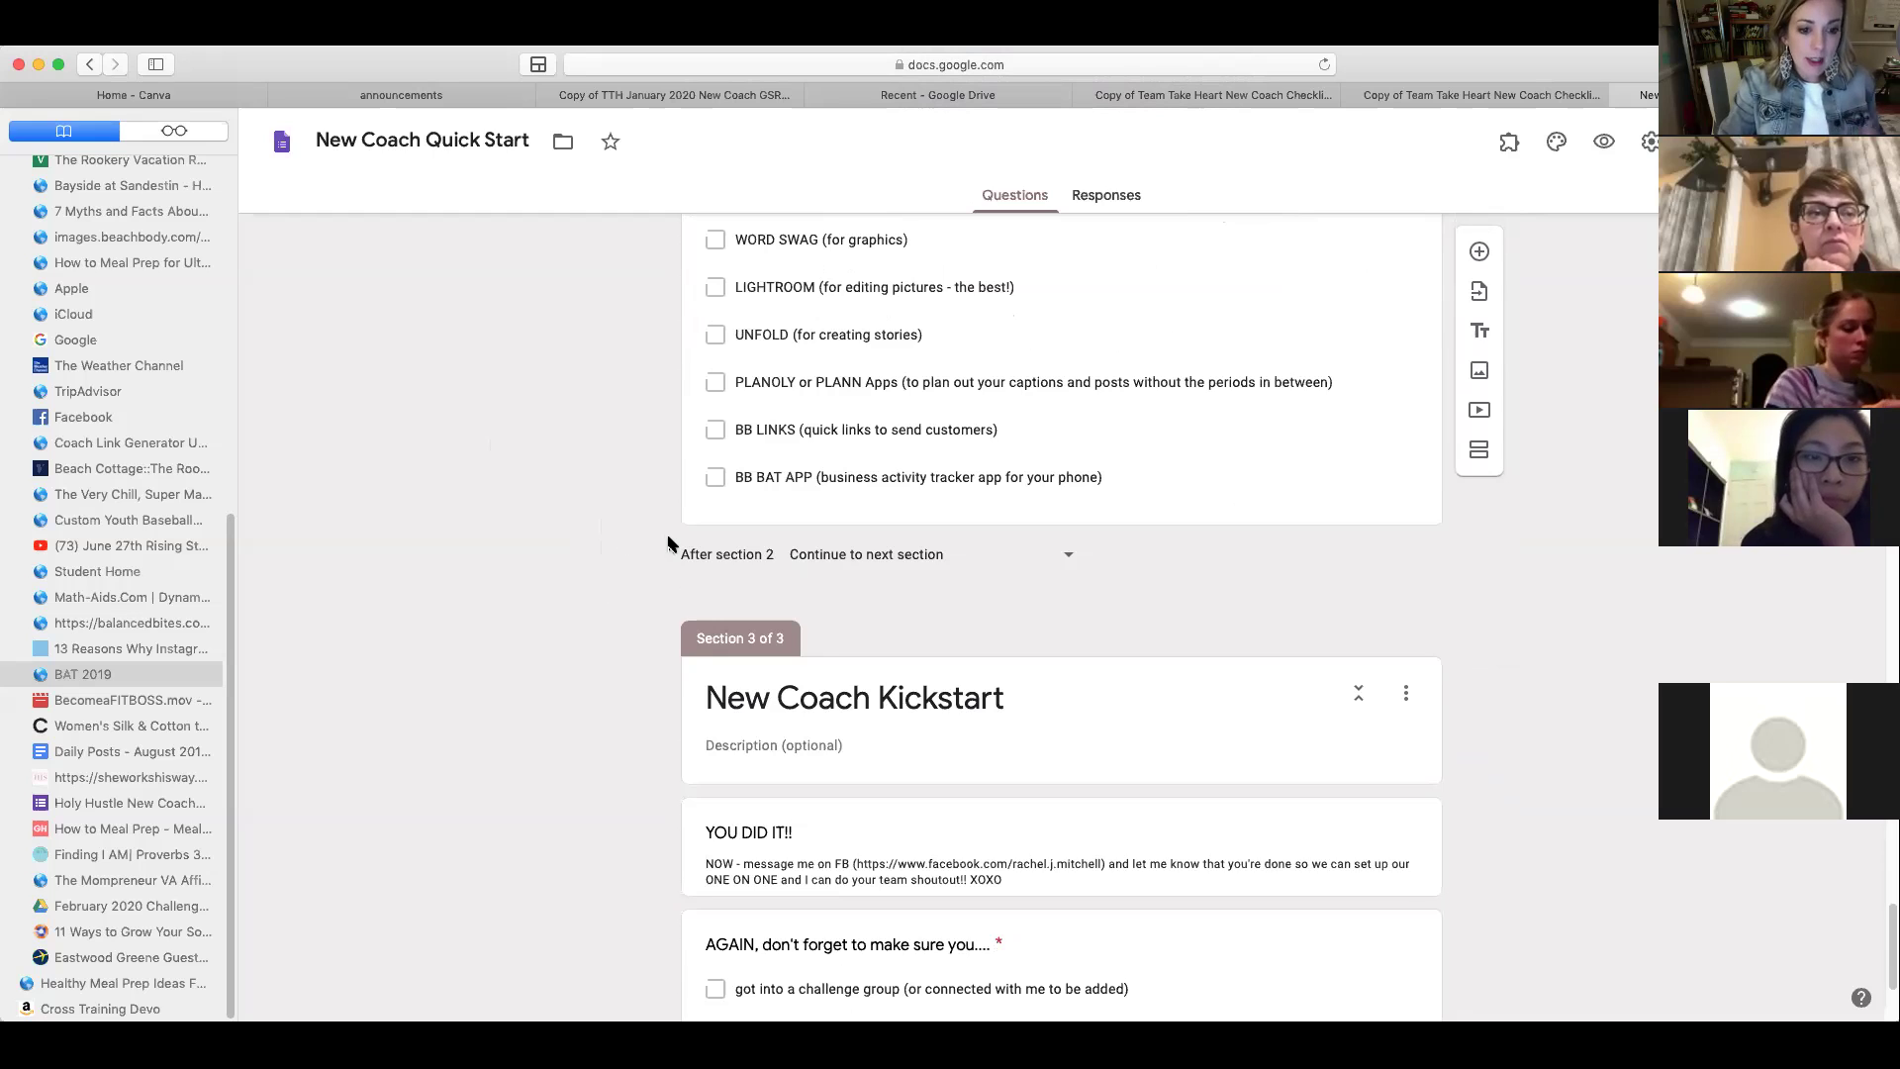
scroll(668, 543, "down", 1)
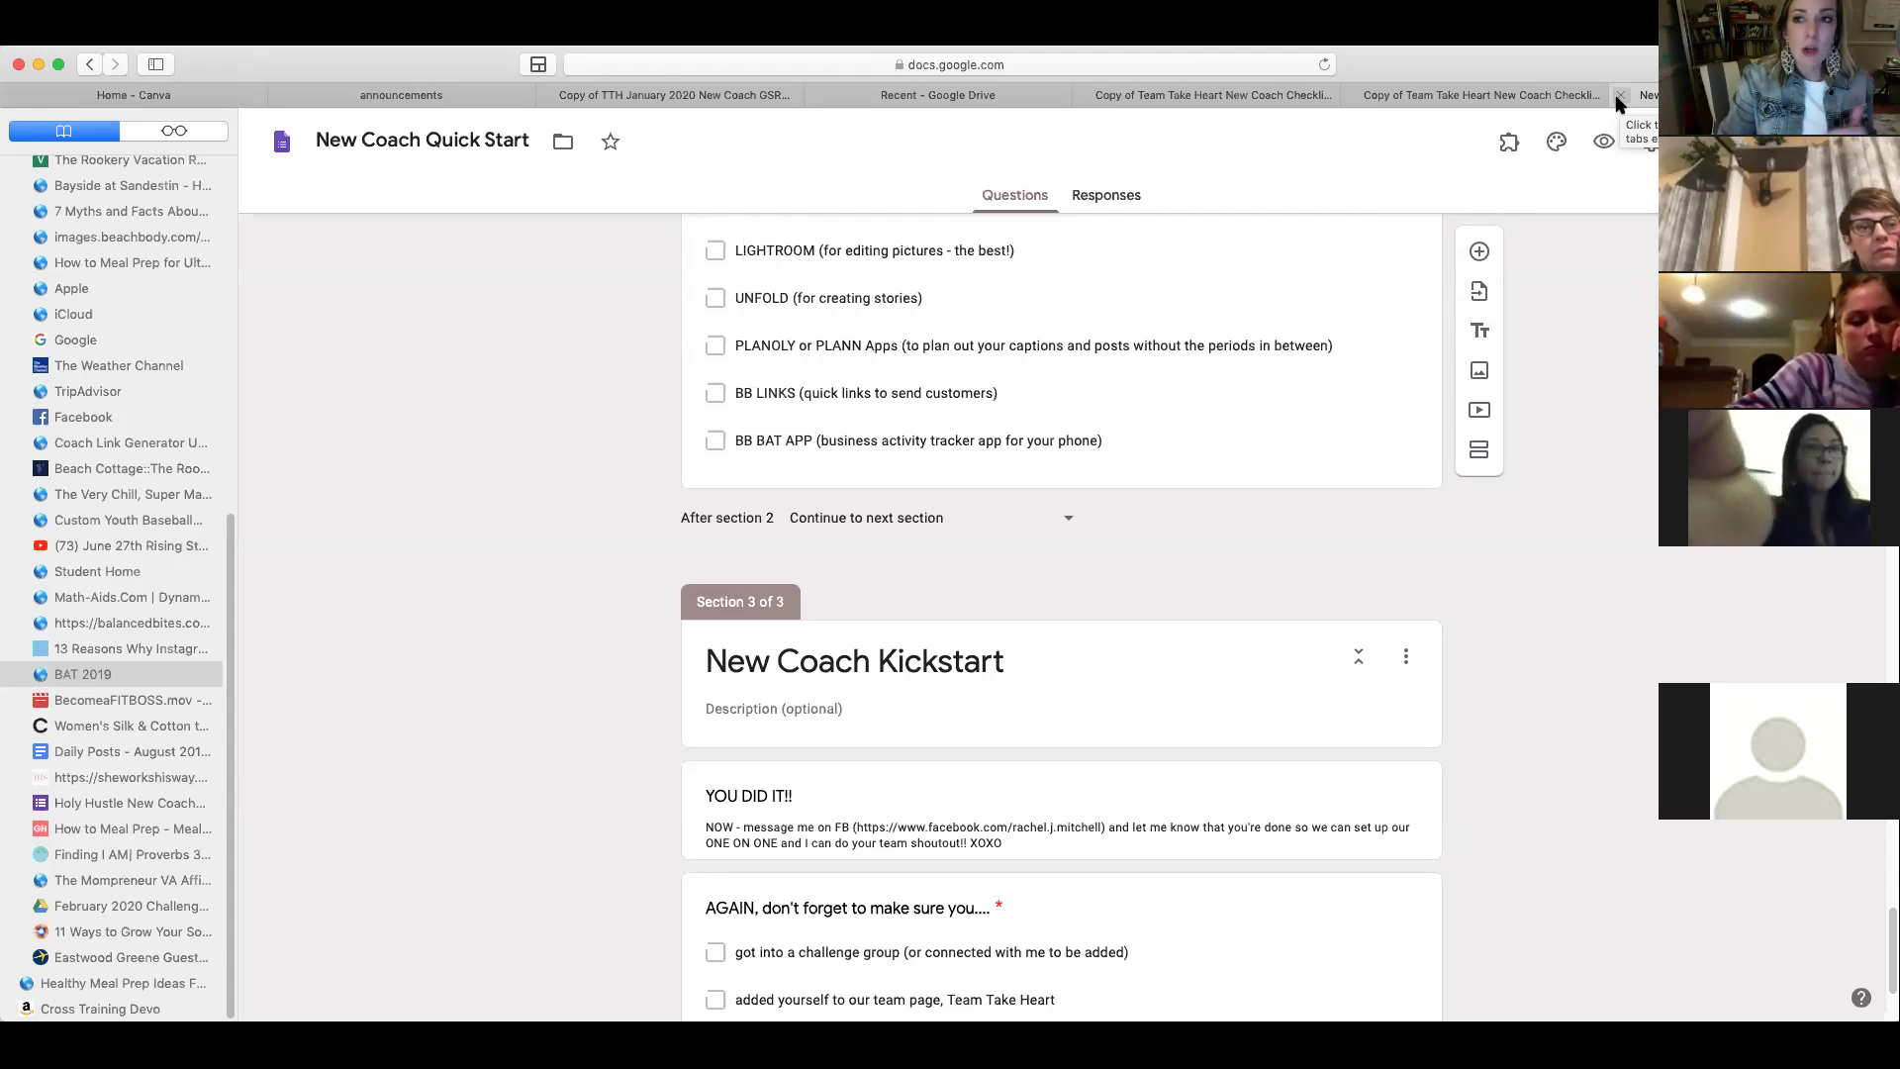
Review the form's closing New Coach Kickstart section and close the form to return to the coach checklist
scroll(1491, 463, "down", 1)
scroll(1491, 457, "down", 4)
scroll(1492, 450, "up", 6)
scroll(1504, 464, "down", 6)
scroll(1514, 479, "up", 6)
scroll(1514, 479, "down", 6)
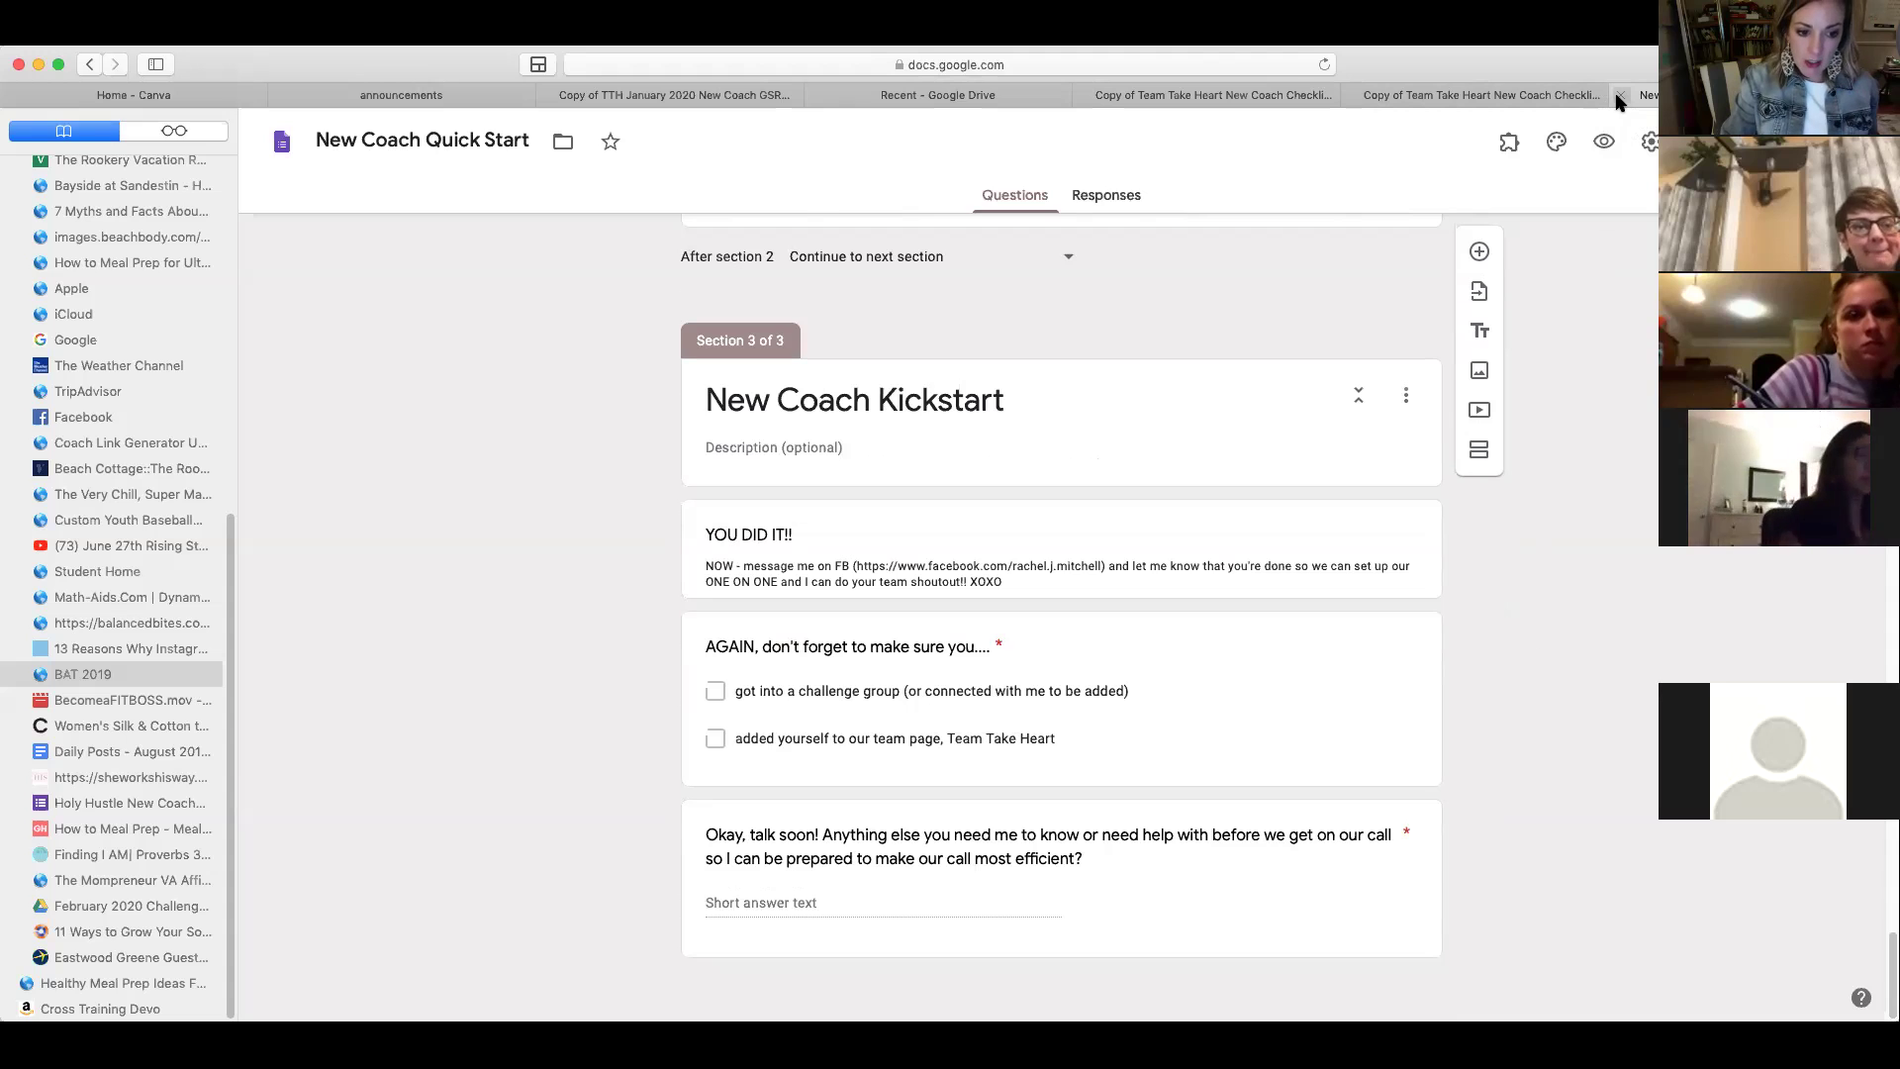
left_click(1620, 96)
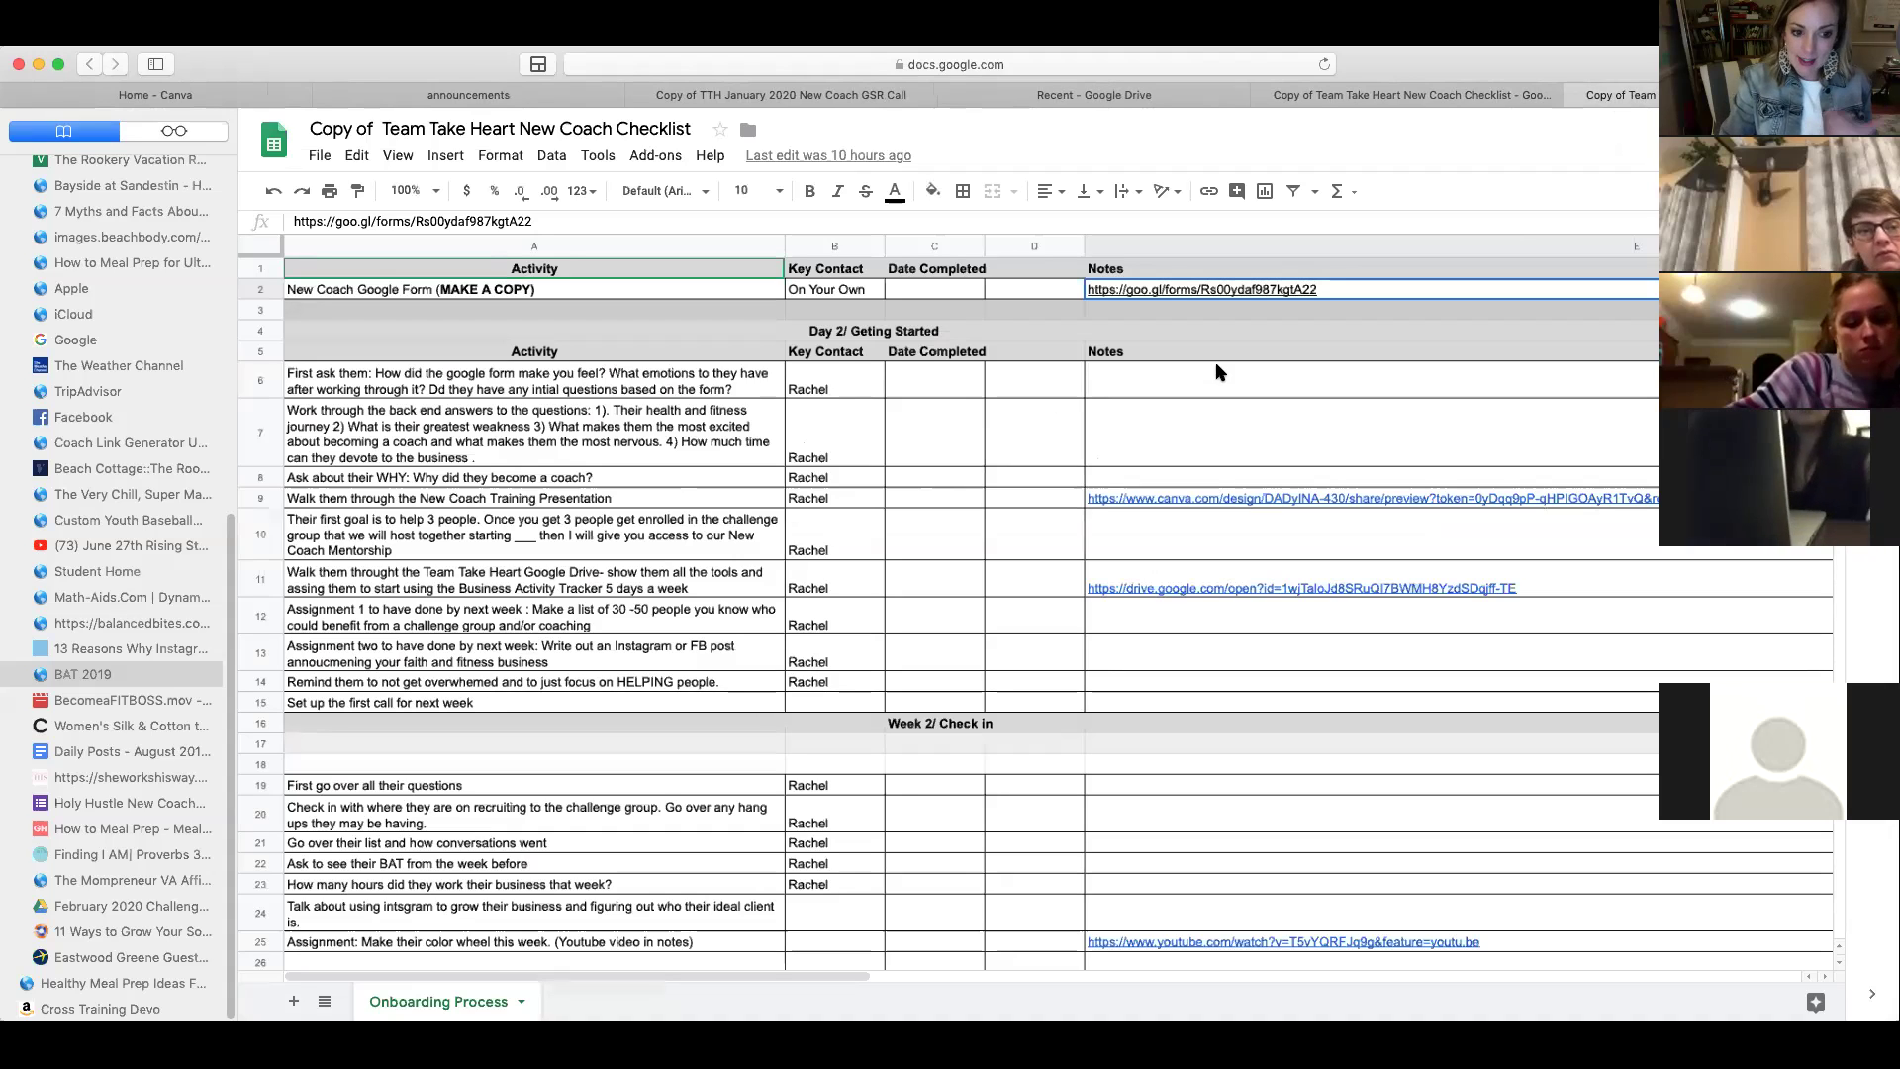
Examine the checklist's Day 2 activities, from the first question about the Google form through the goals, assignments and reminder
left_click(614, 368)
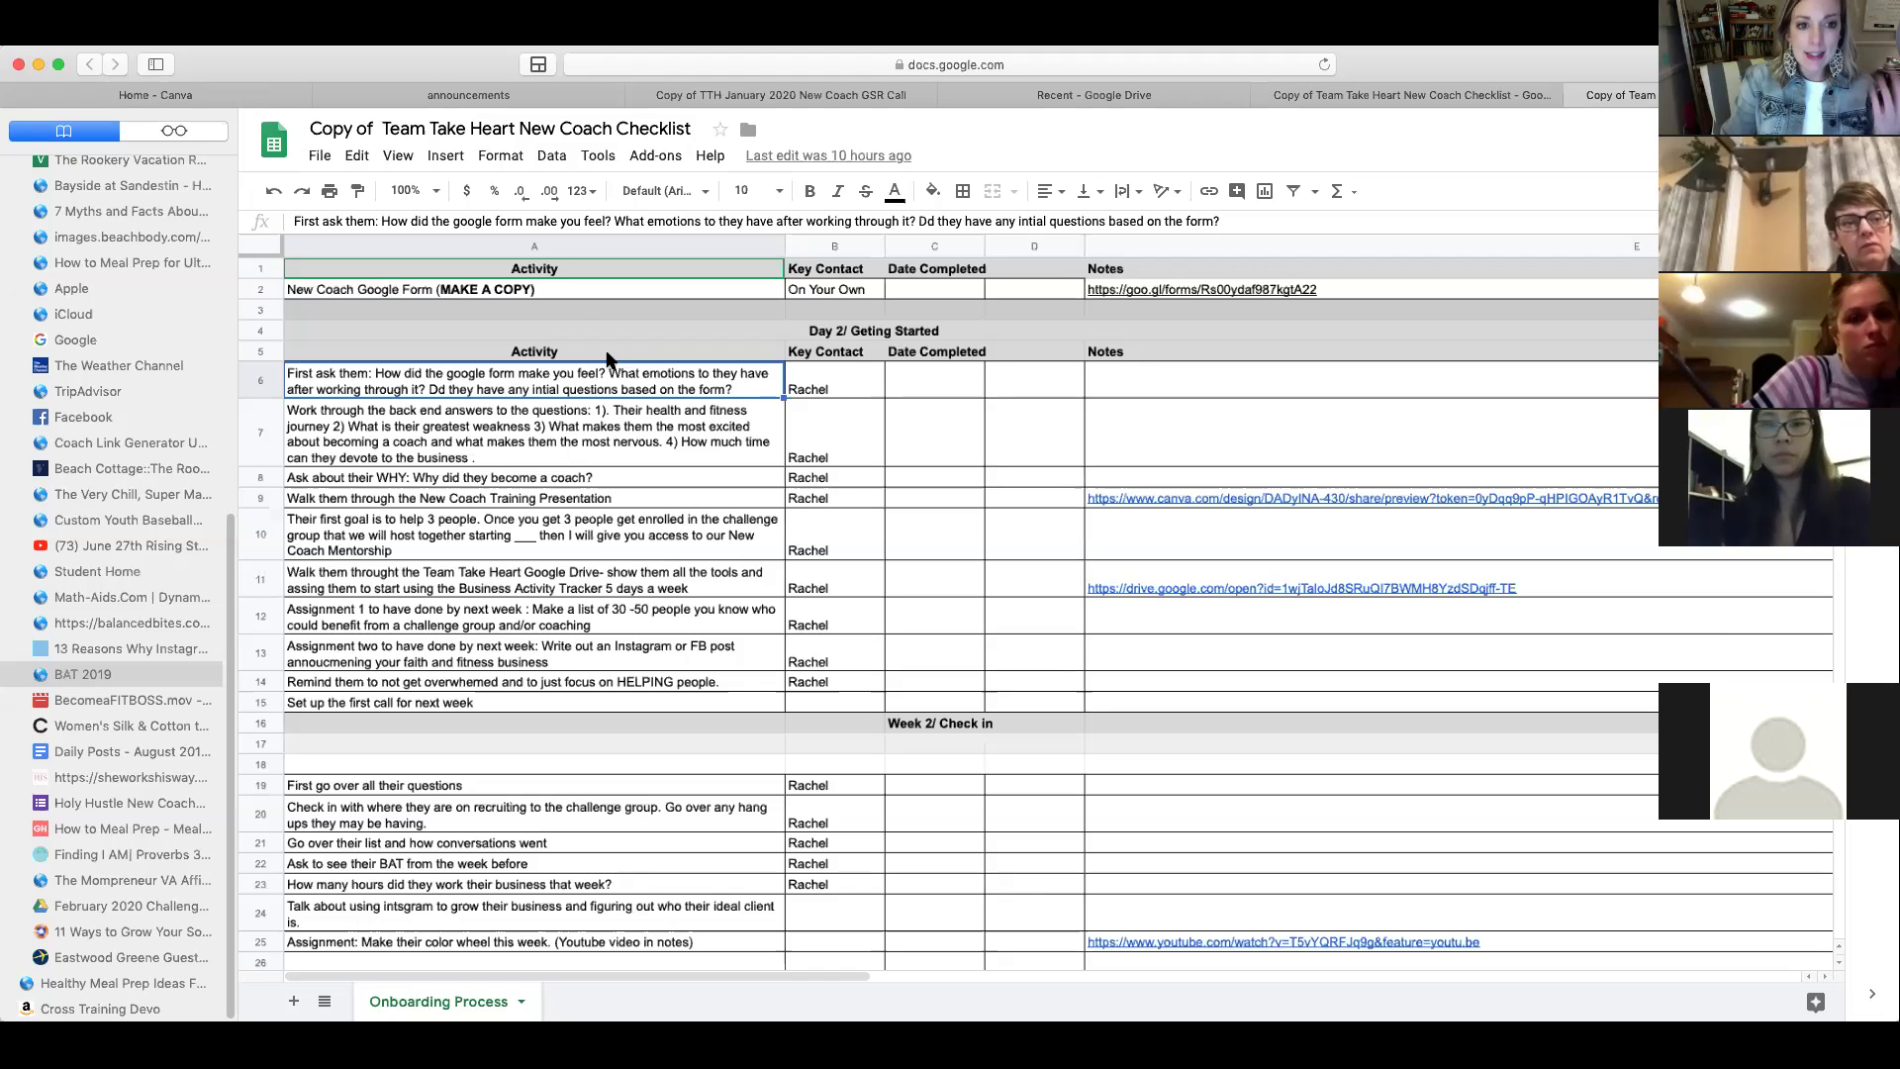
left_click(454, 434)
left_click(464, 483)
left_click(476, 528)
left_click(477, 591)
left_click(478, 655)
left_click(475, 687)
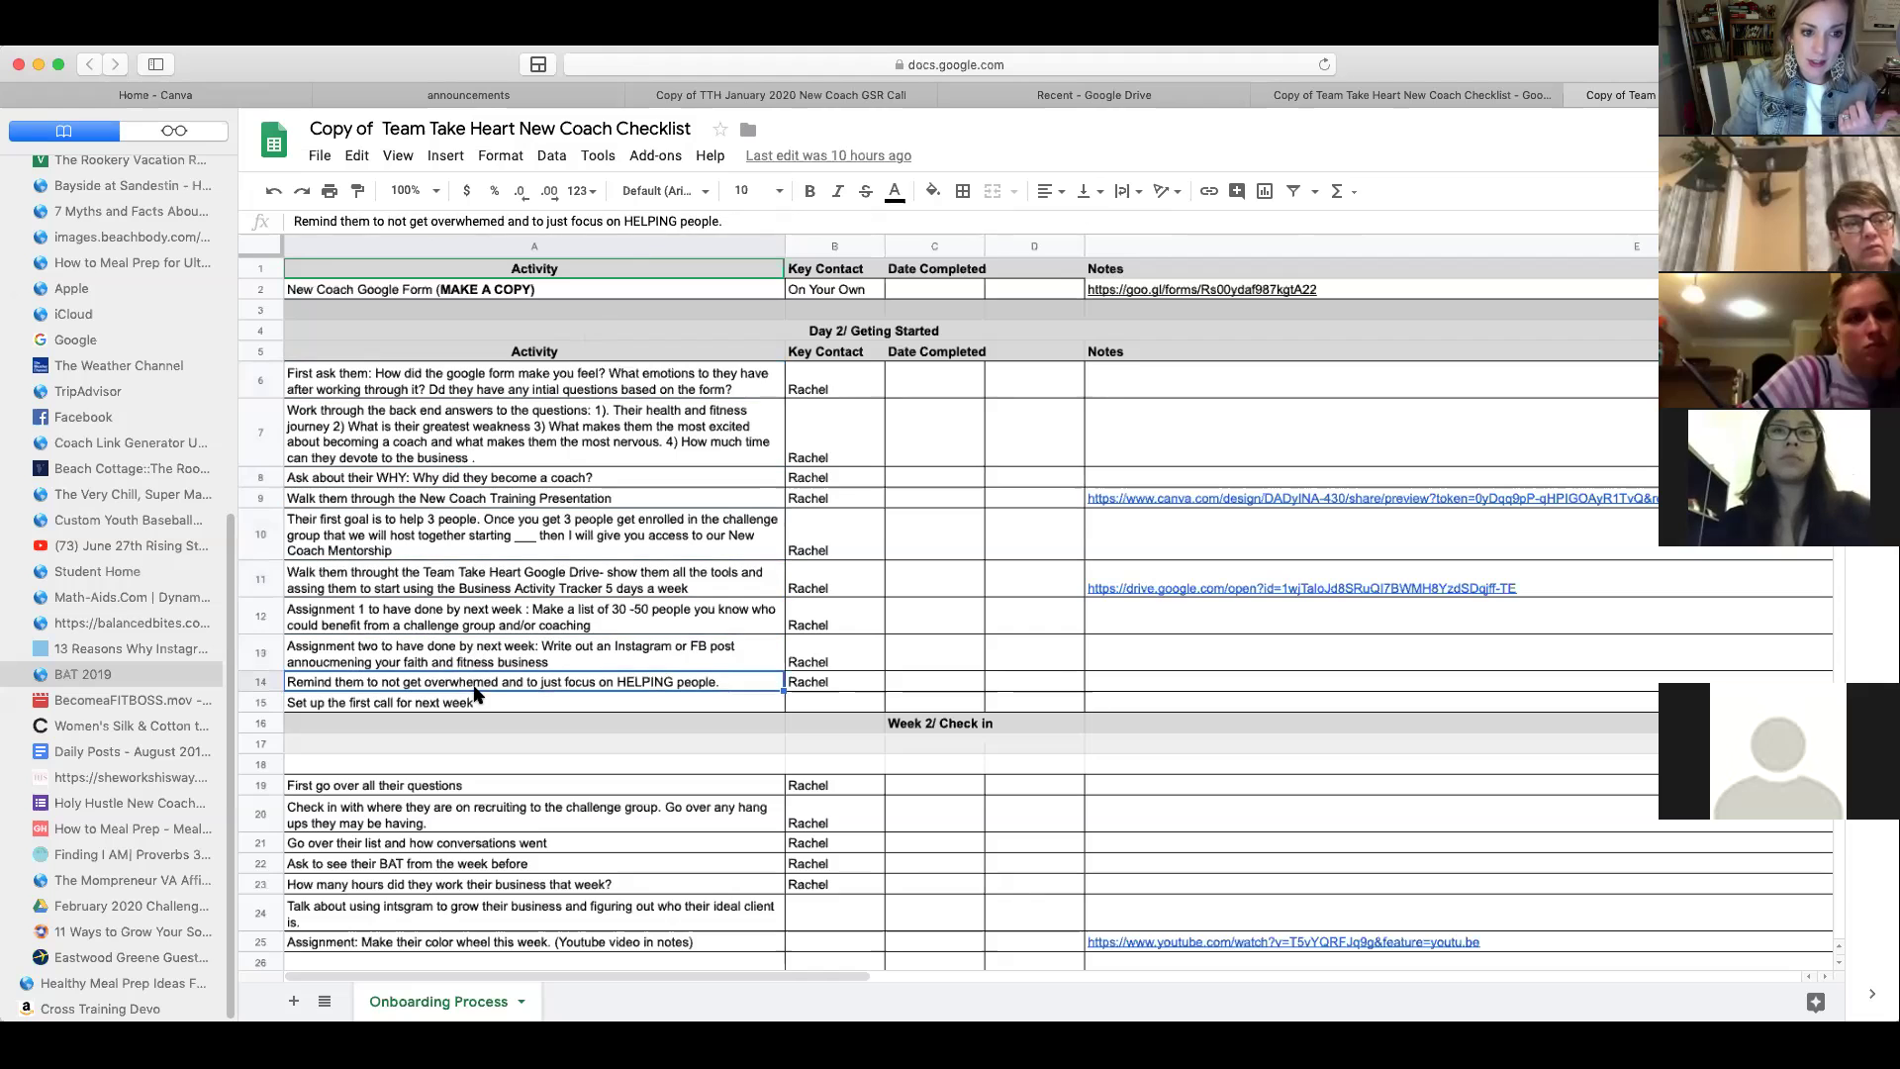
left_click(461, 535)
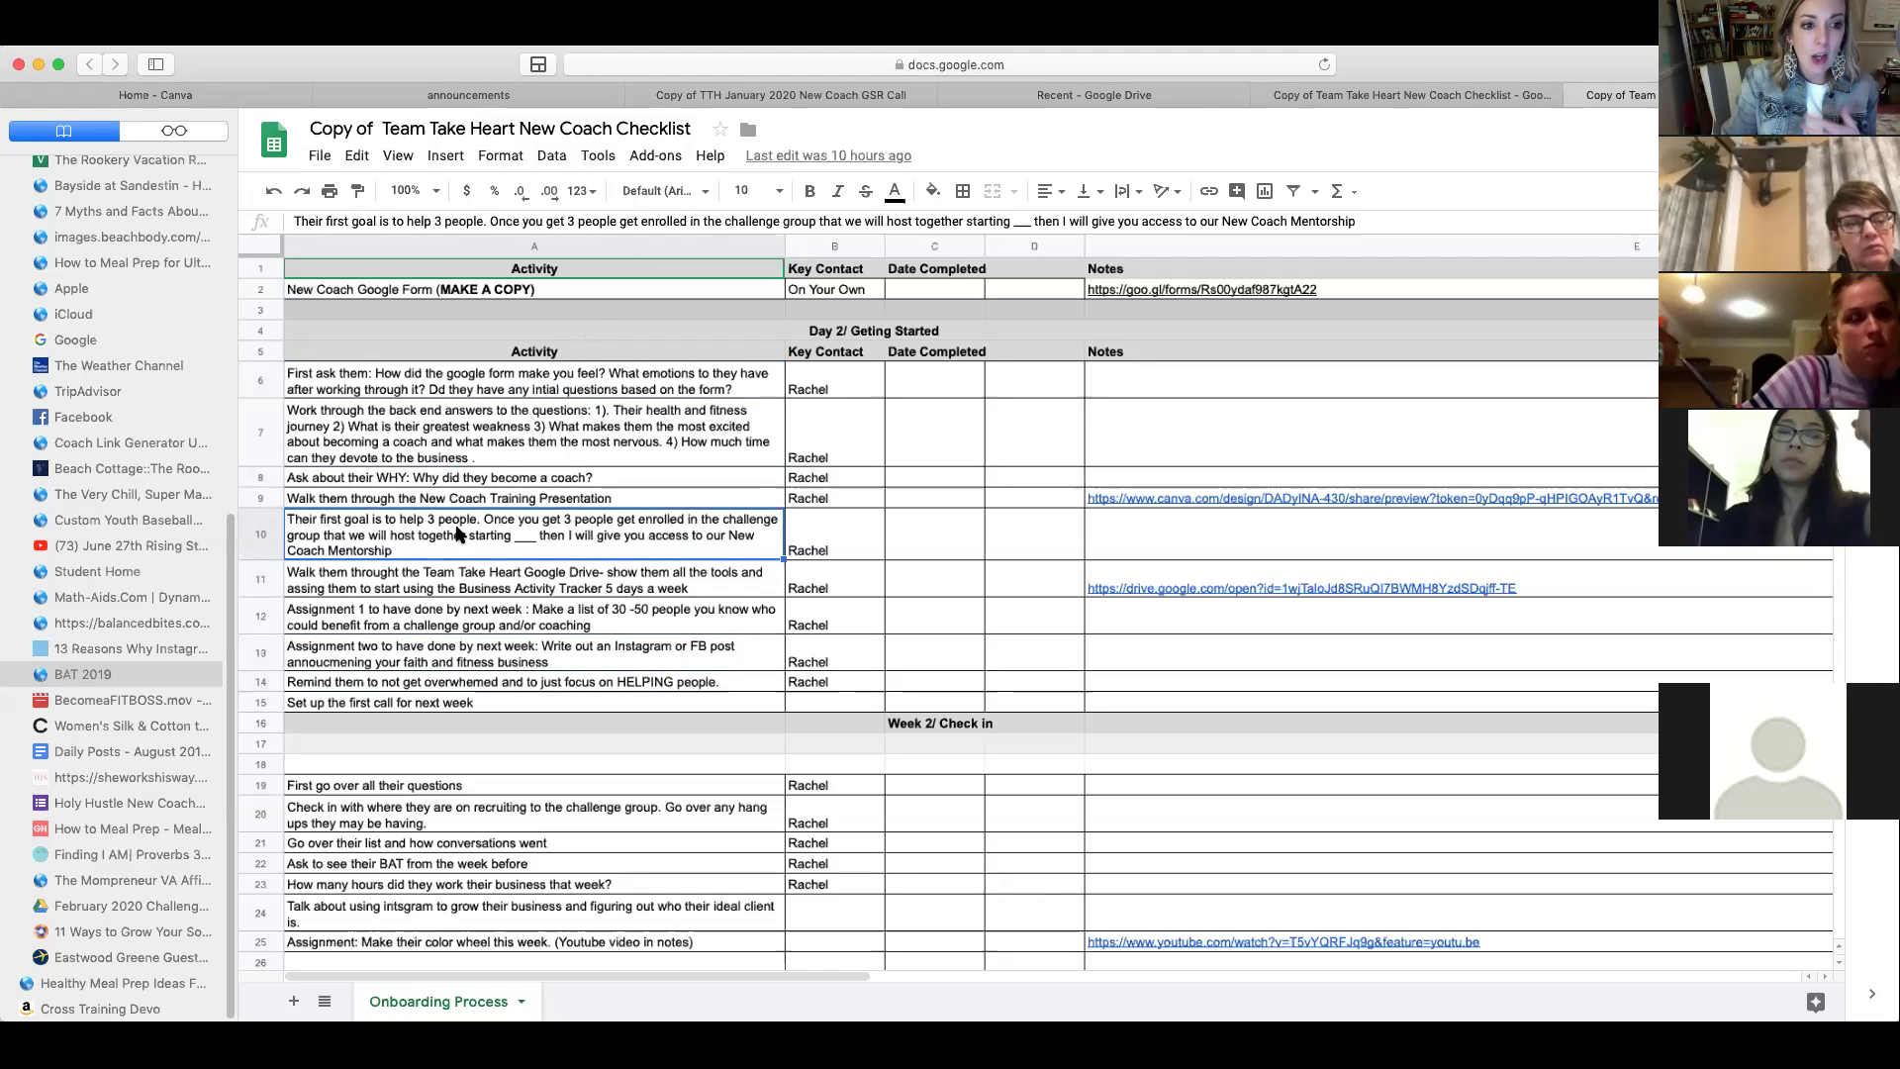
Enter a note beside the first Day 2 activity saying that the new coach was overwhelmed
left_click(564, 390)
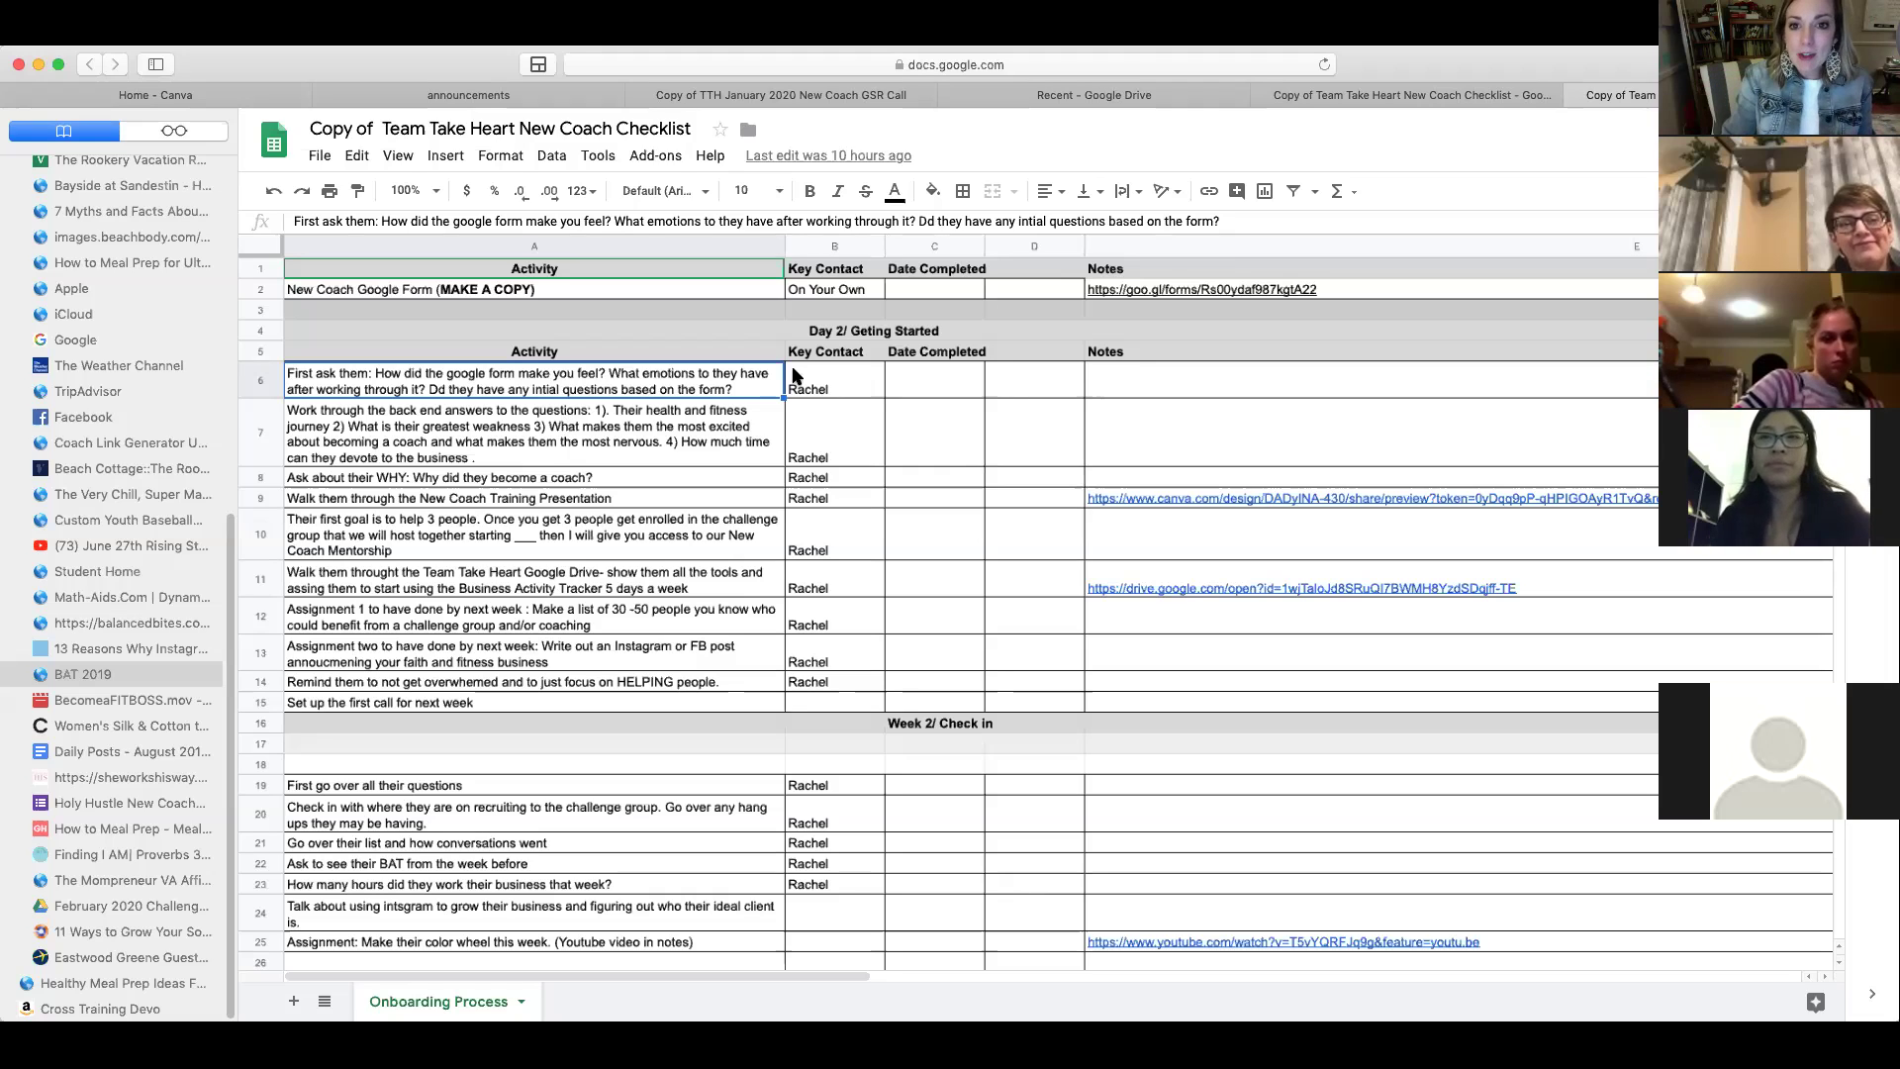
left_click(1230, 383)
type("E")
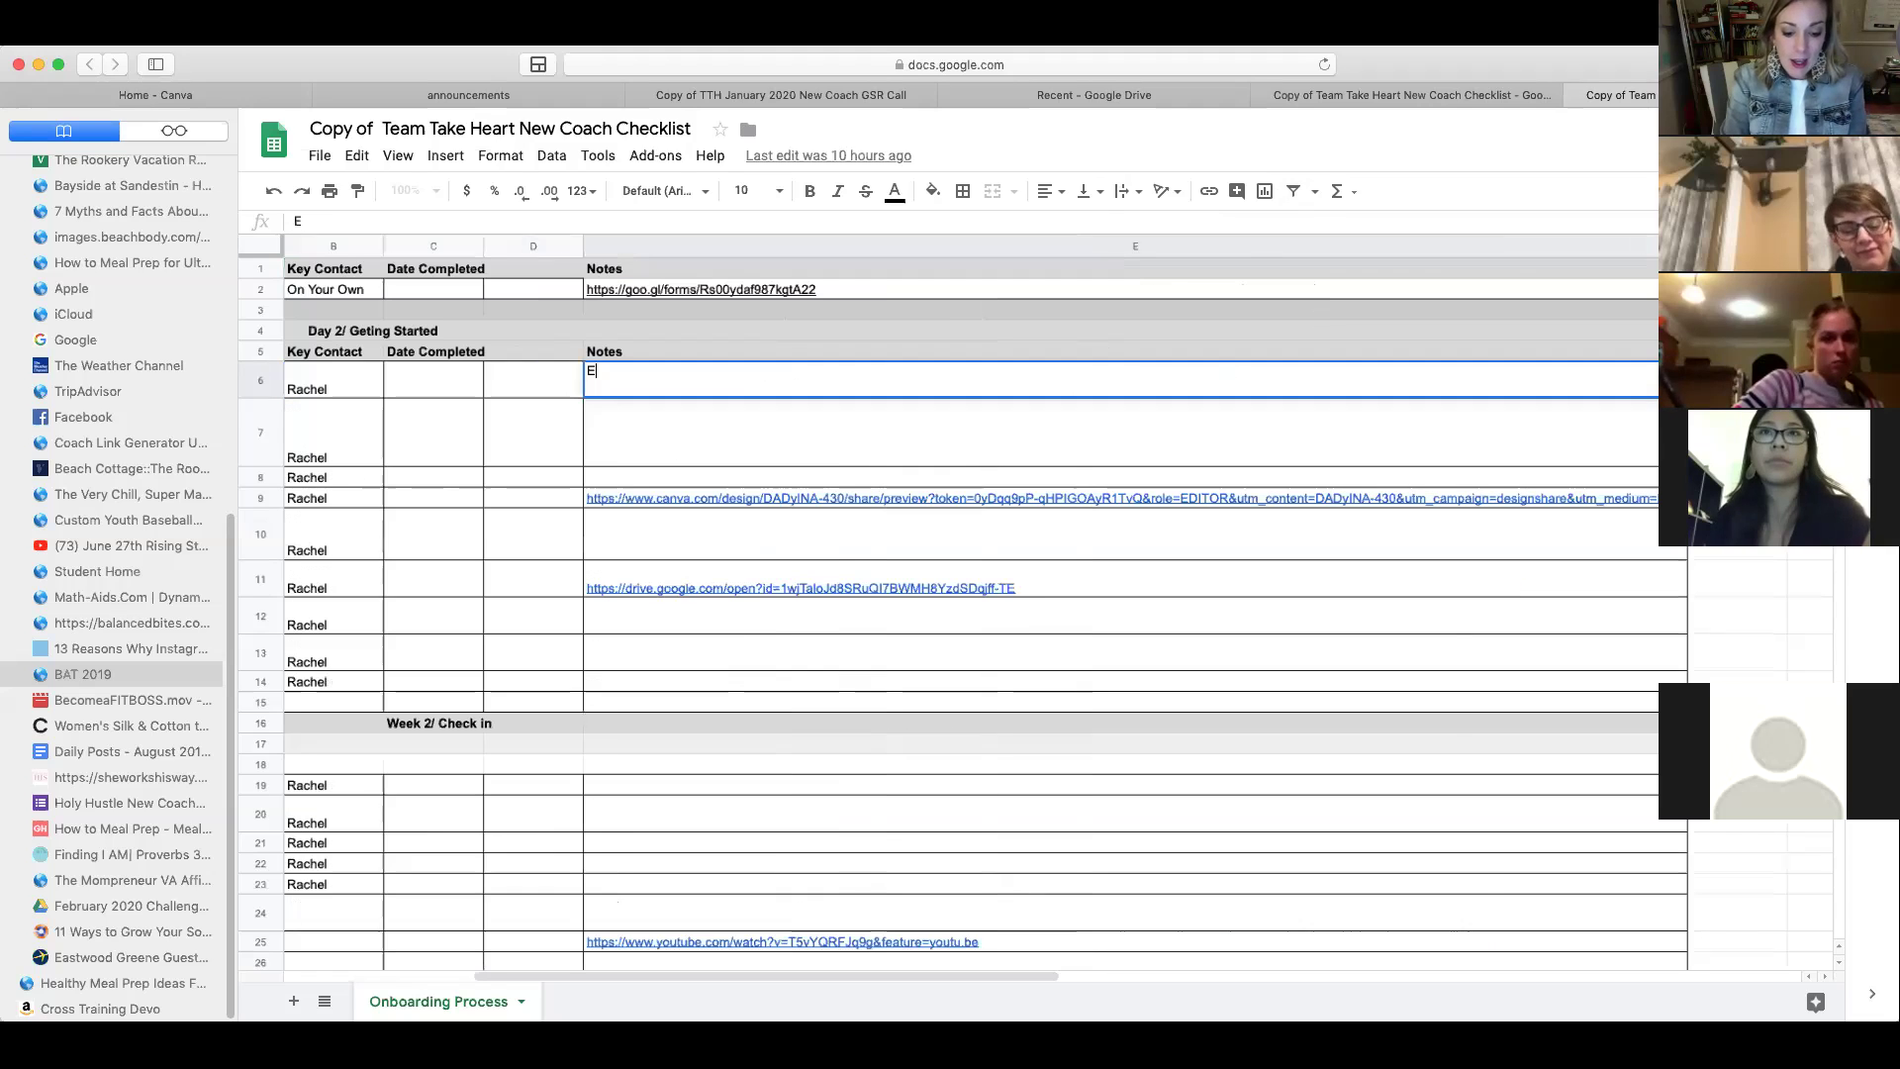
type("velyen was ov")
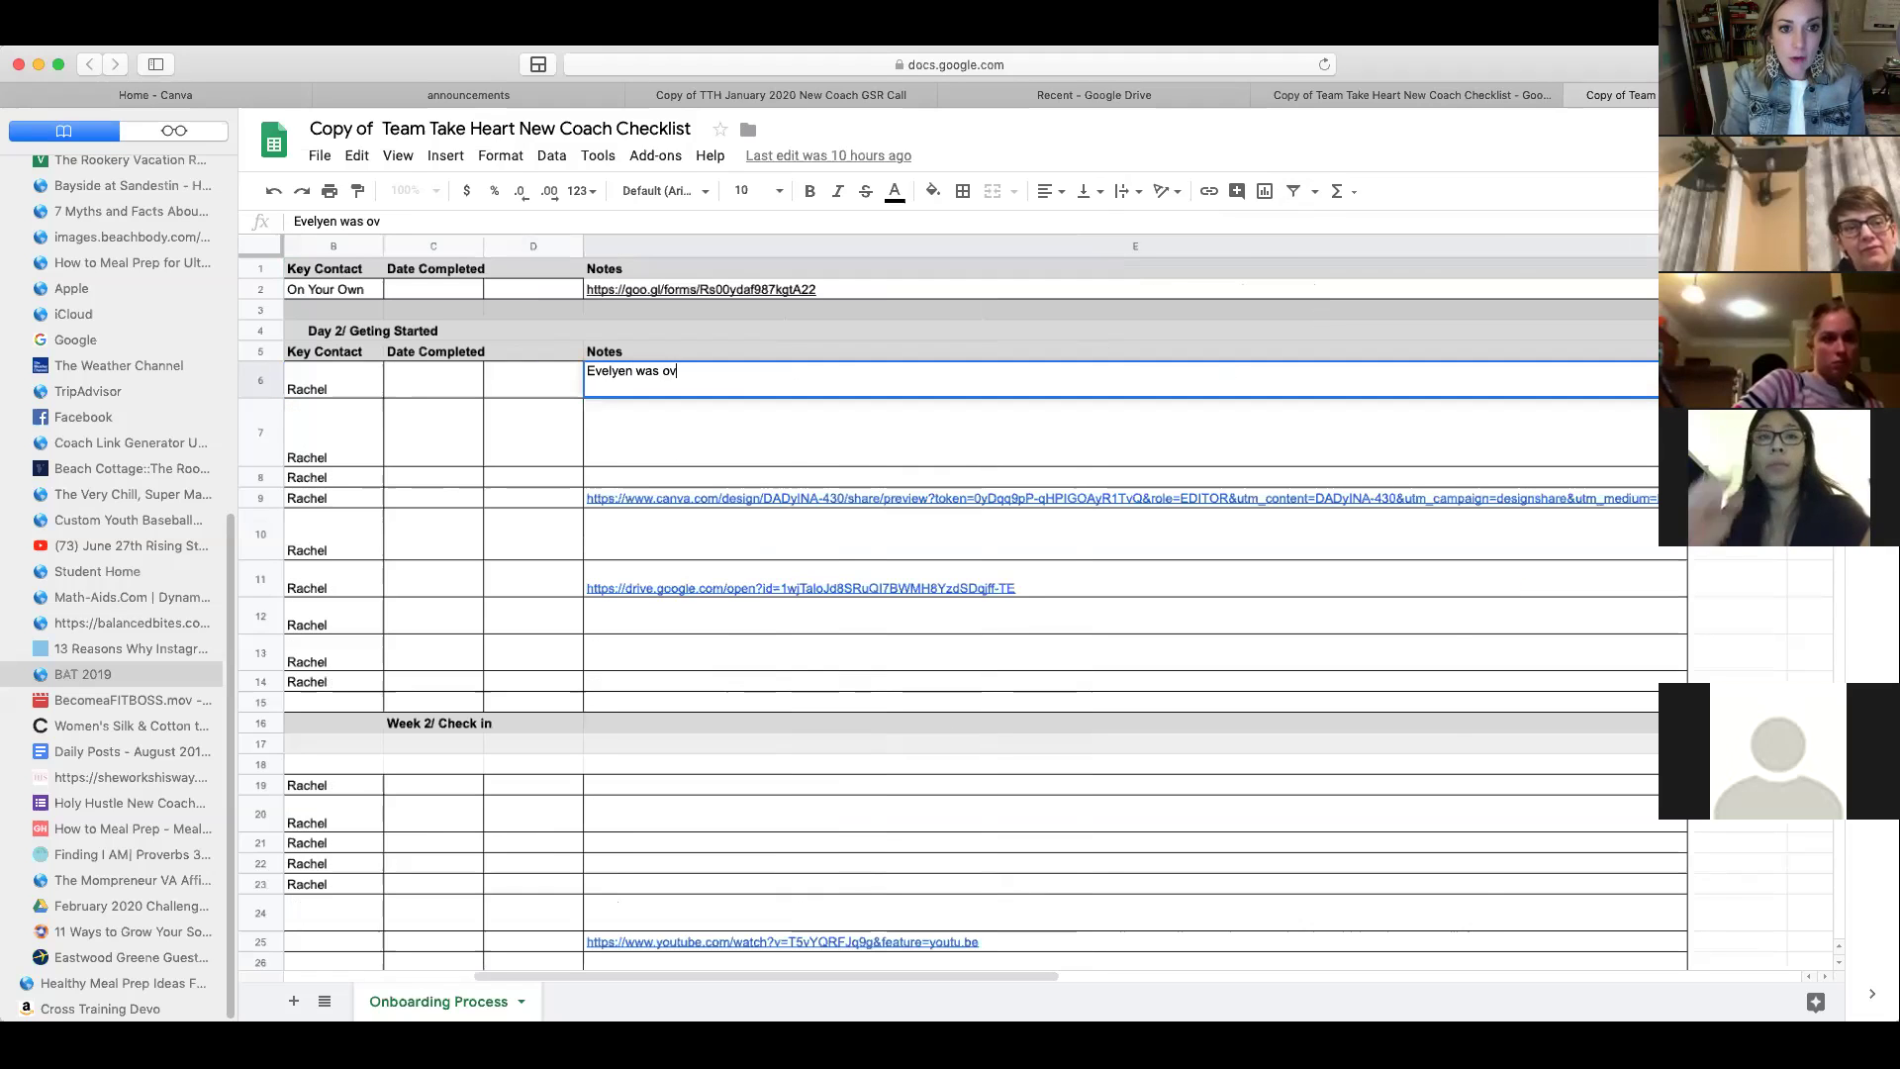
type("erwhelmed.")
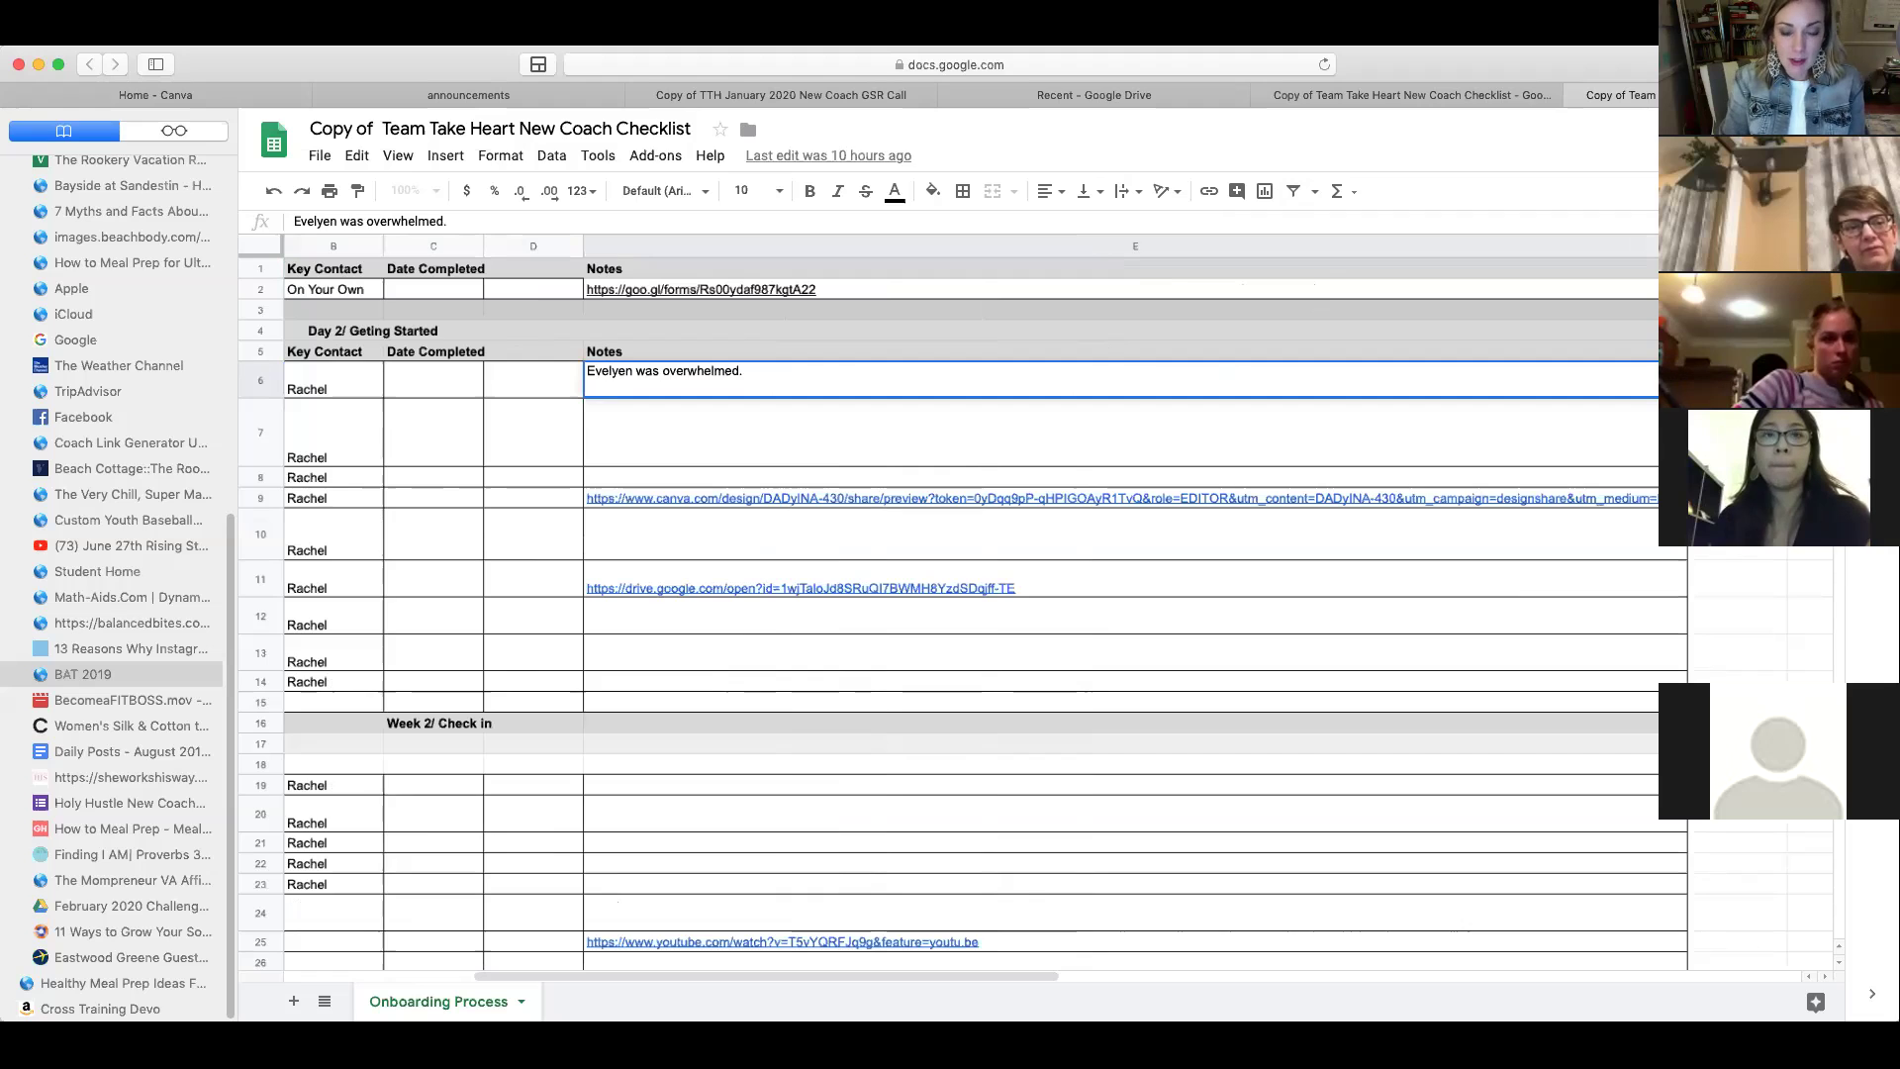
key("Left")
key("Left")
key("Left")
key("Left")
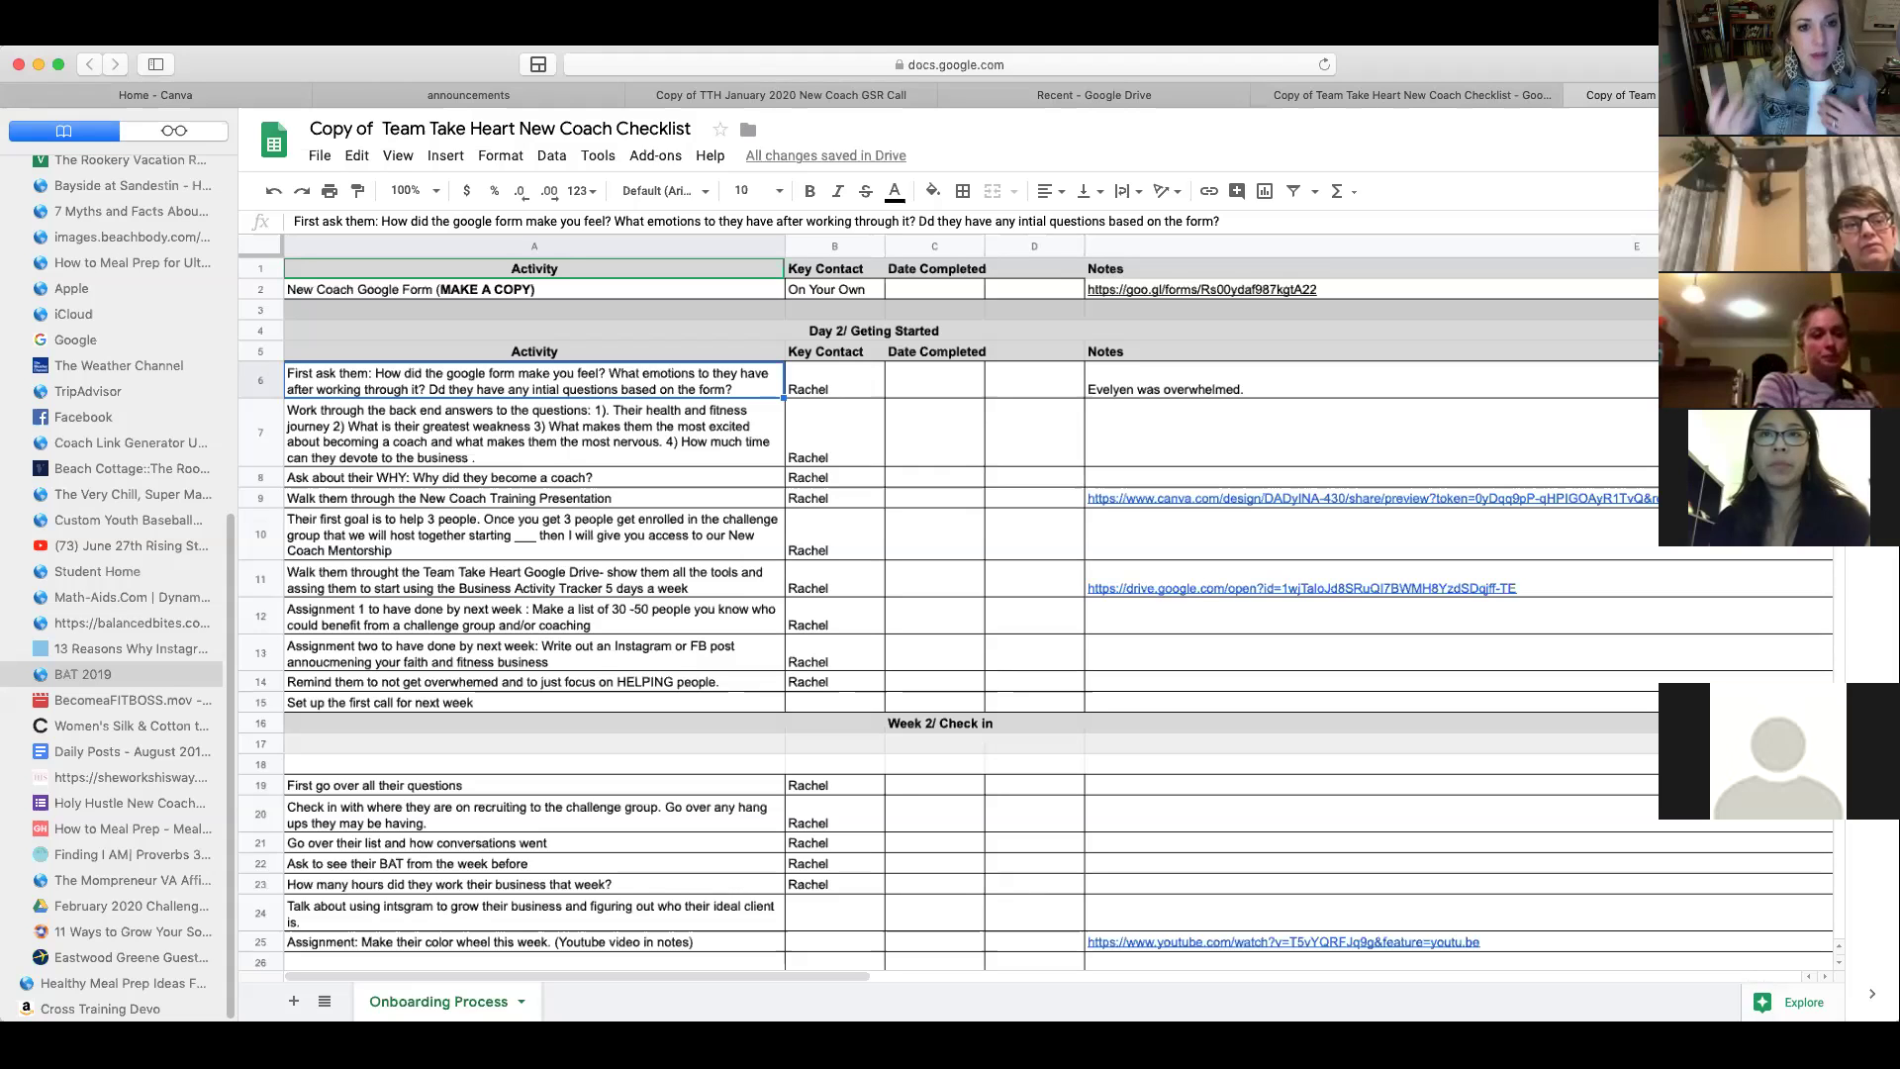
Switch to the New Coach GSR Call presentation in Canva and go back to its mission statement on page 1
left_click(534, 434)
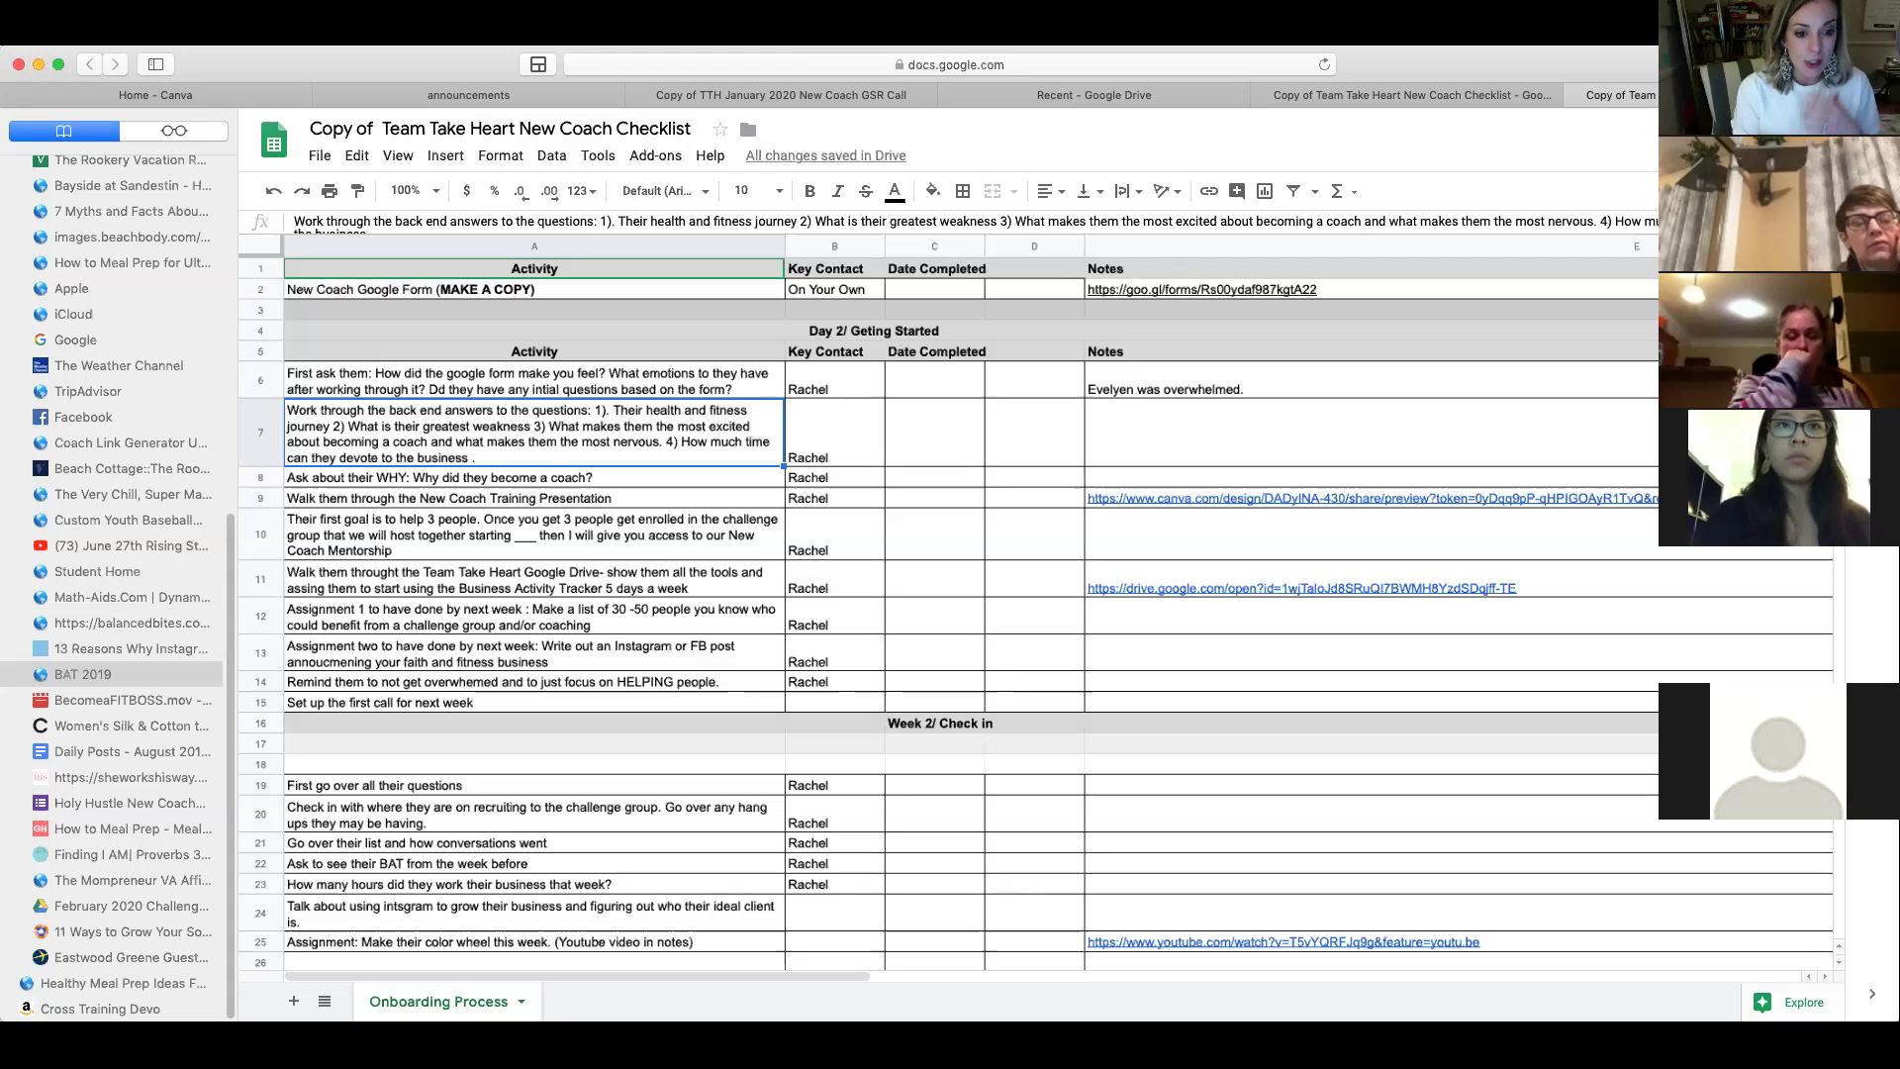
left_click(767, 106)
scroll(784, 386, "up", 10)
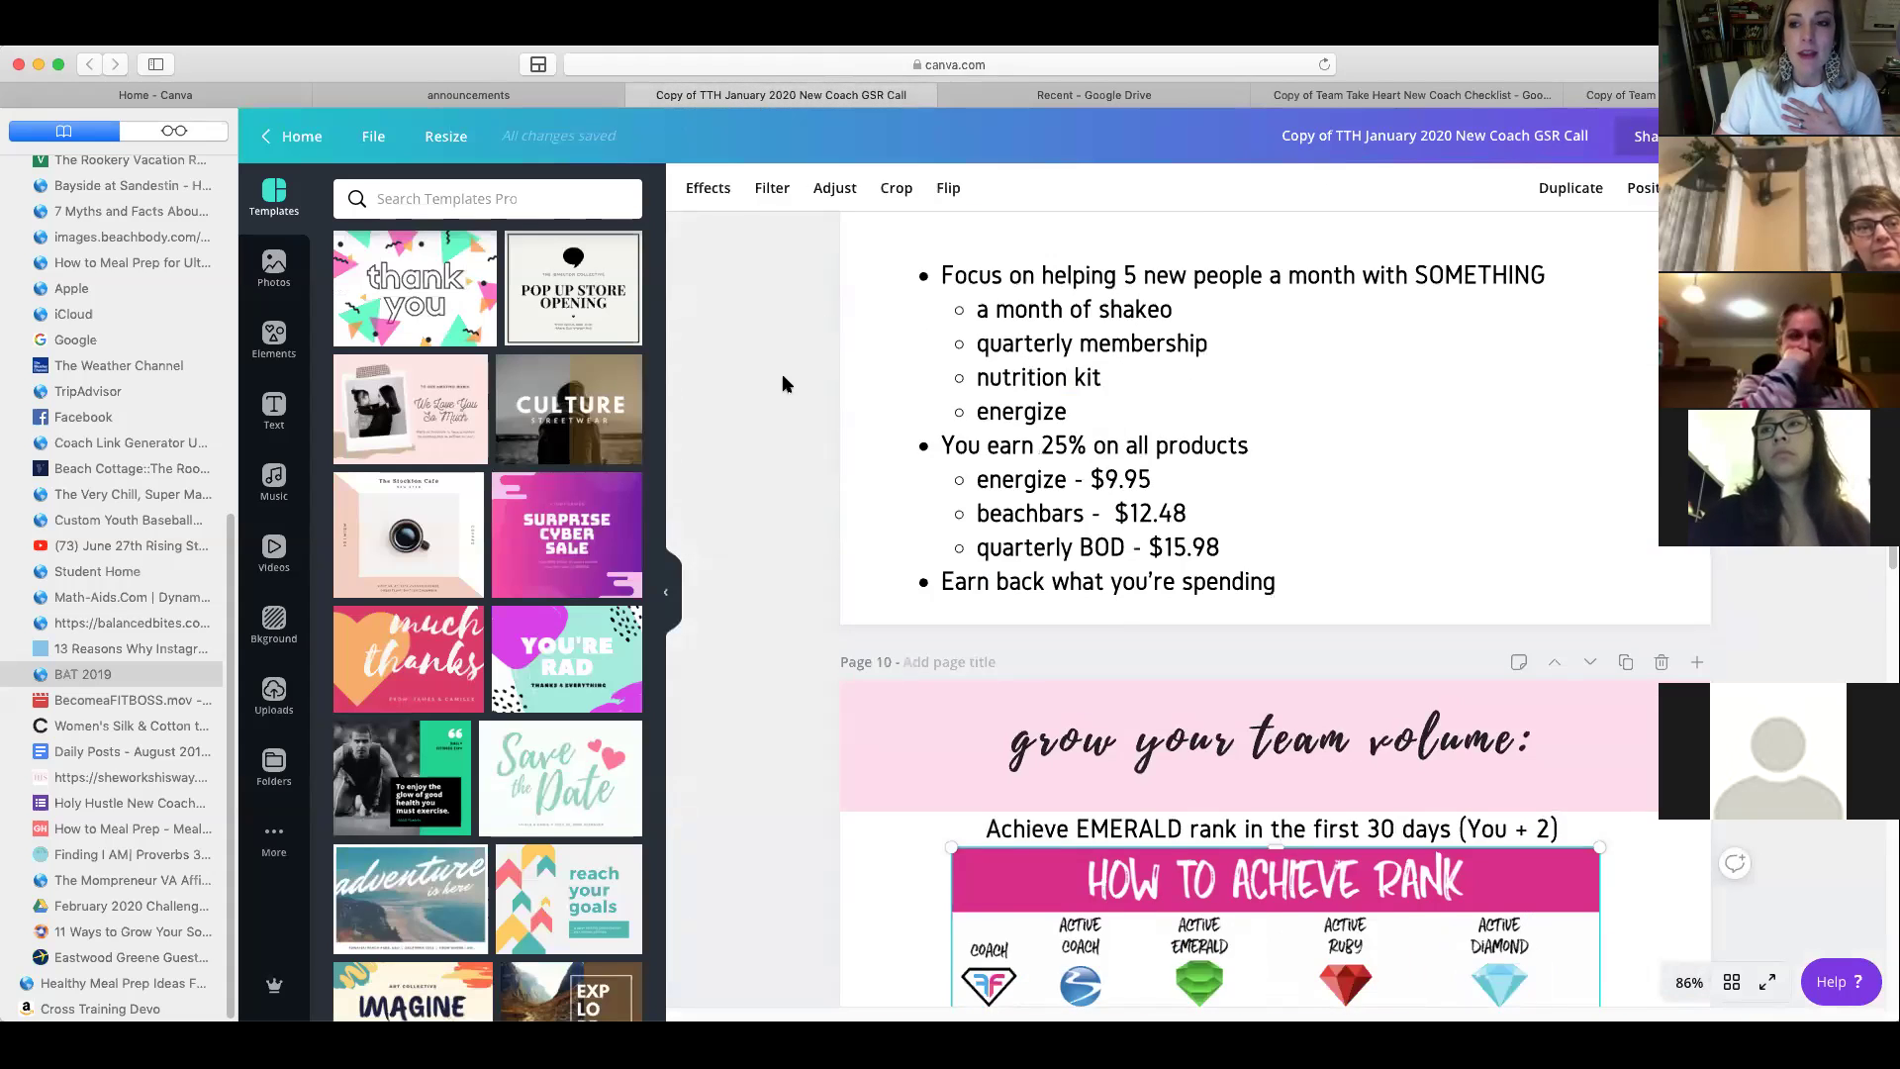
scroll(784, 426, "up", 15)
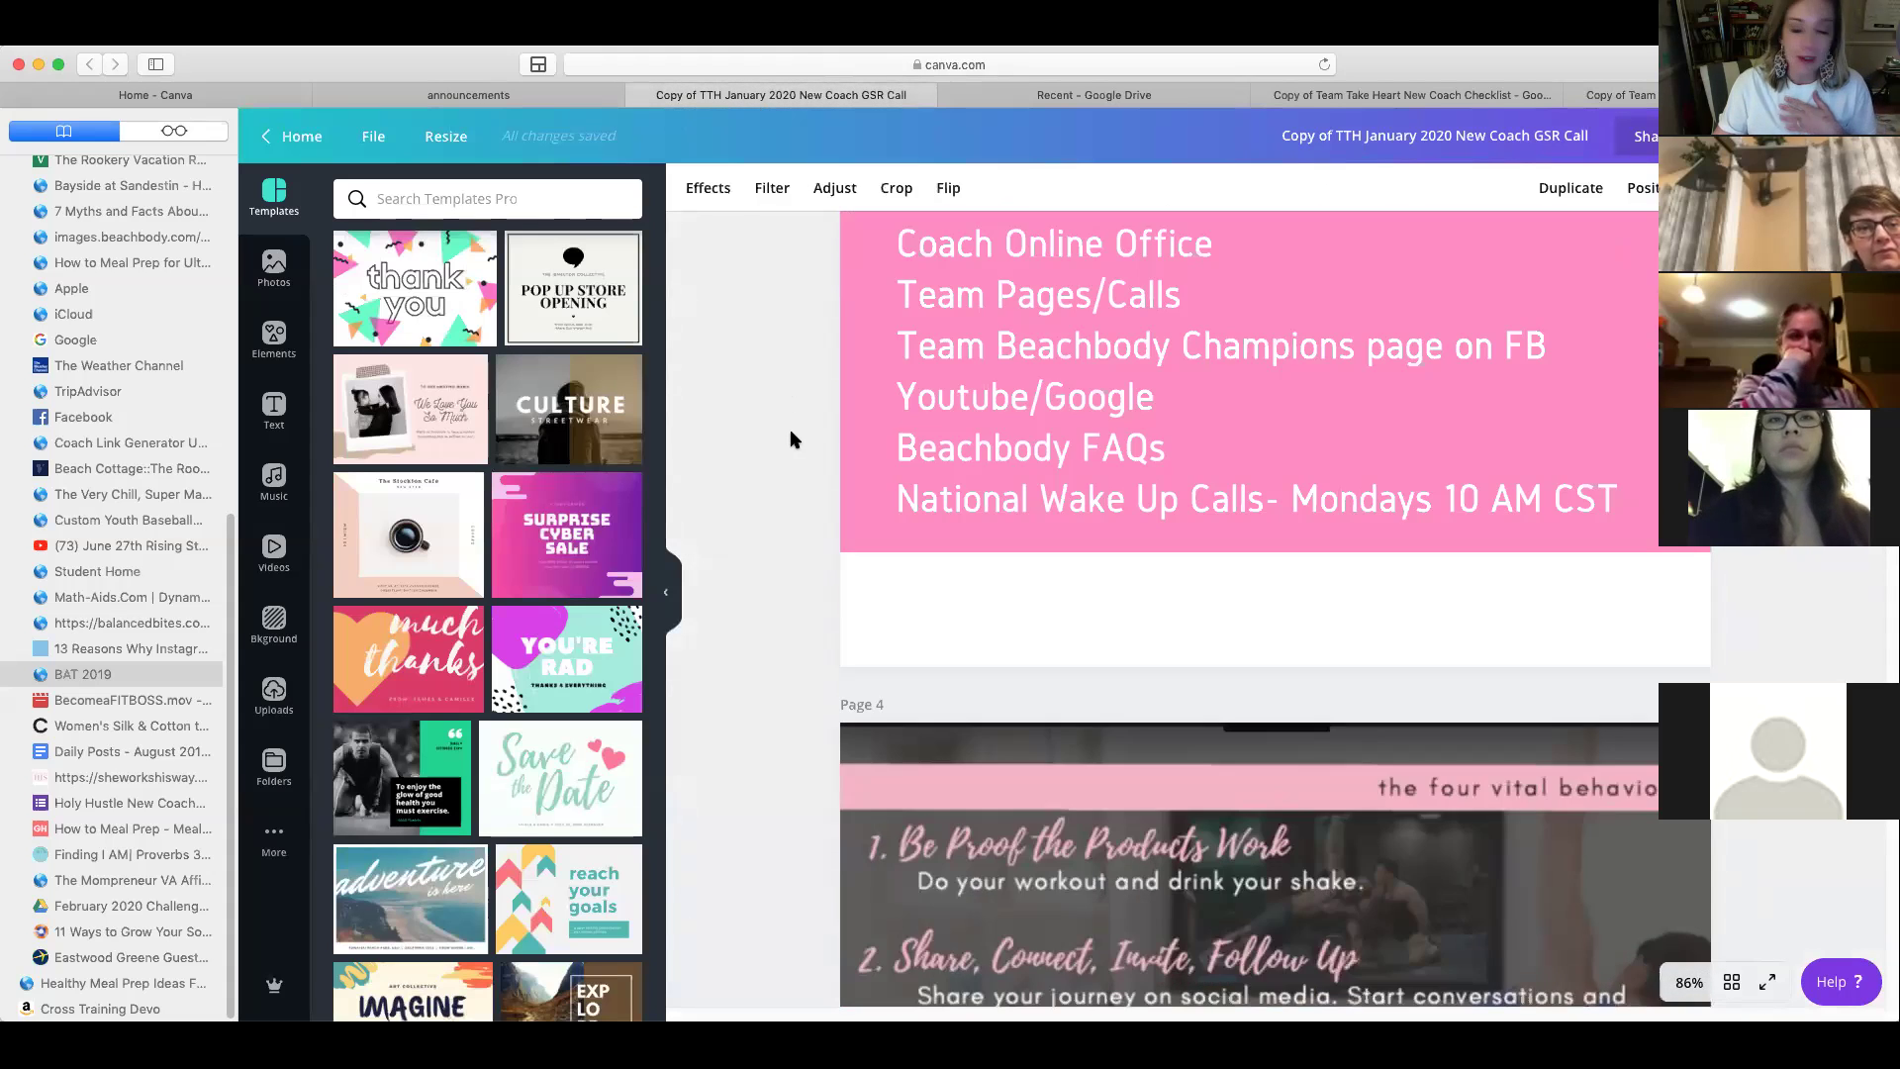
scroll(791, 440, "up", 1)
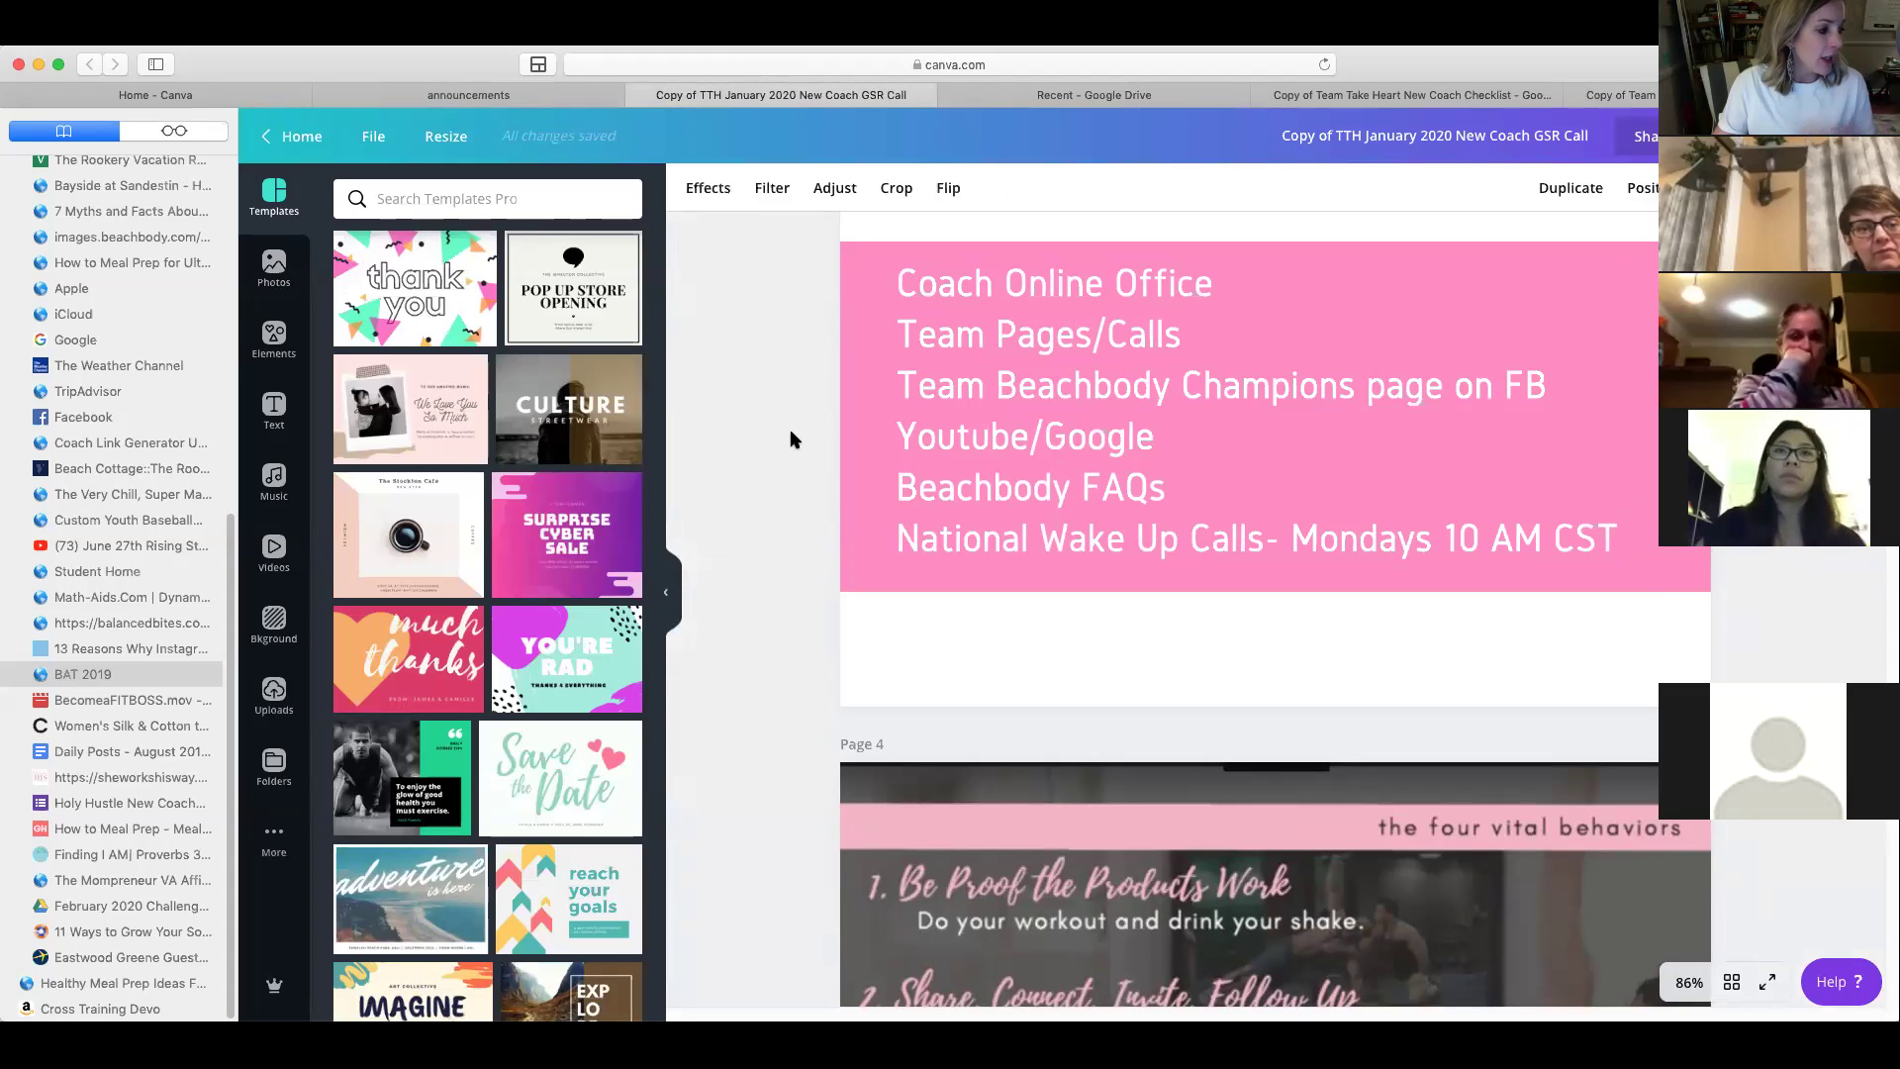
scroll(791, 440, "up", 10)
scroll(791, 439, "up", 6)
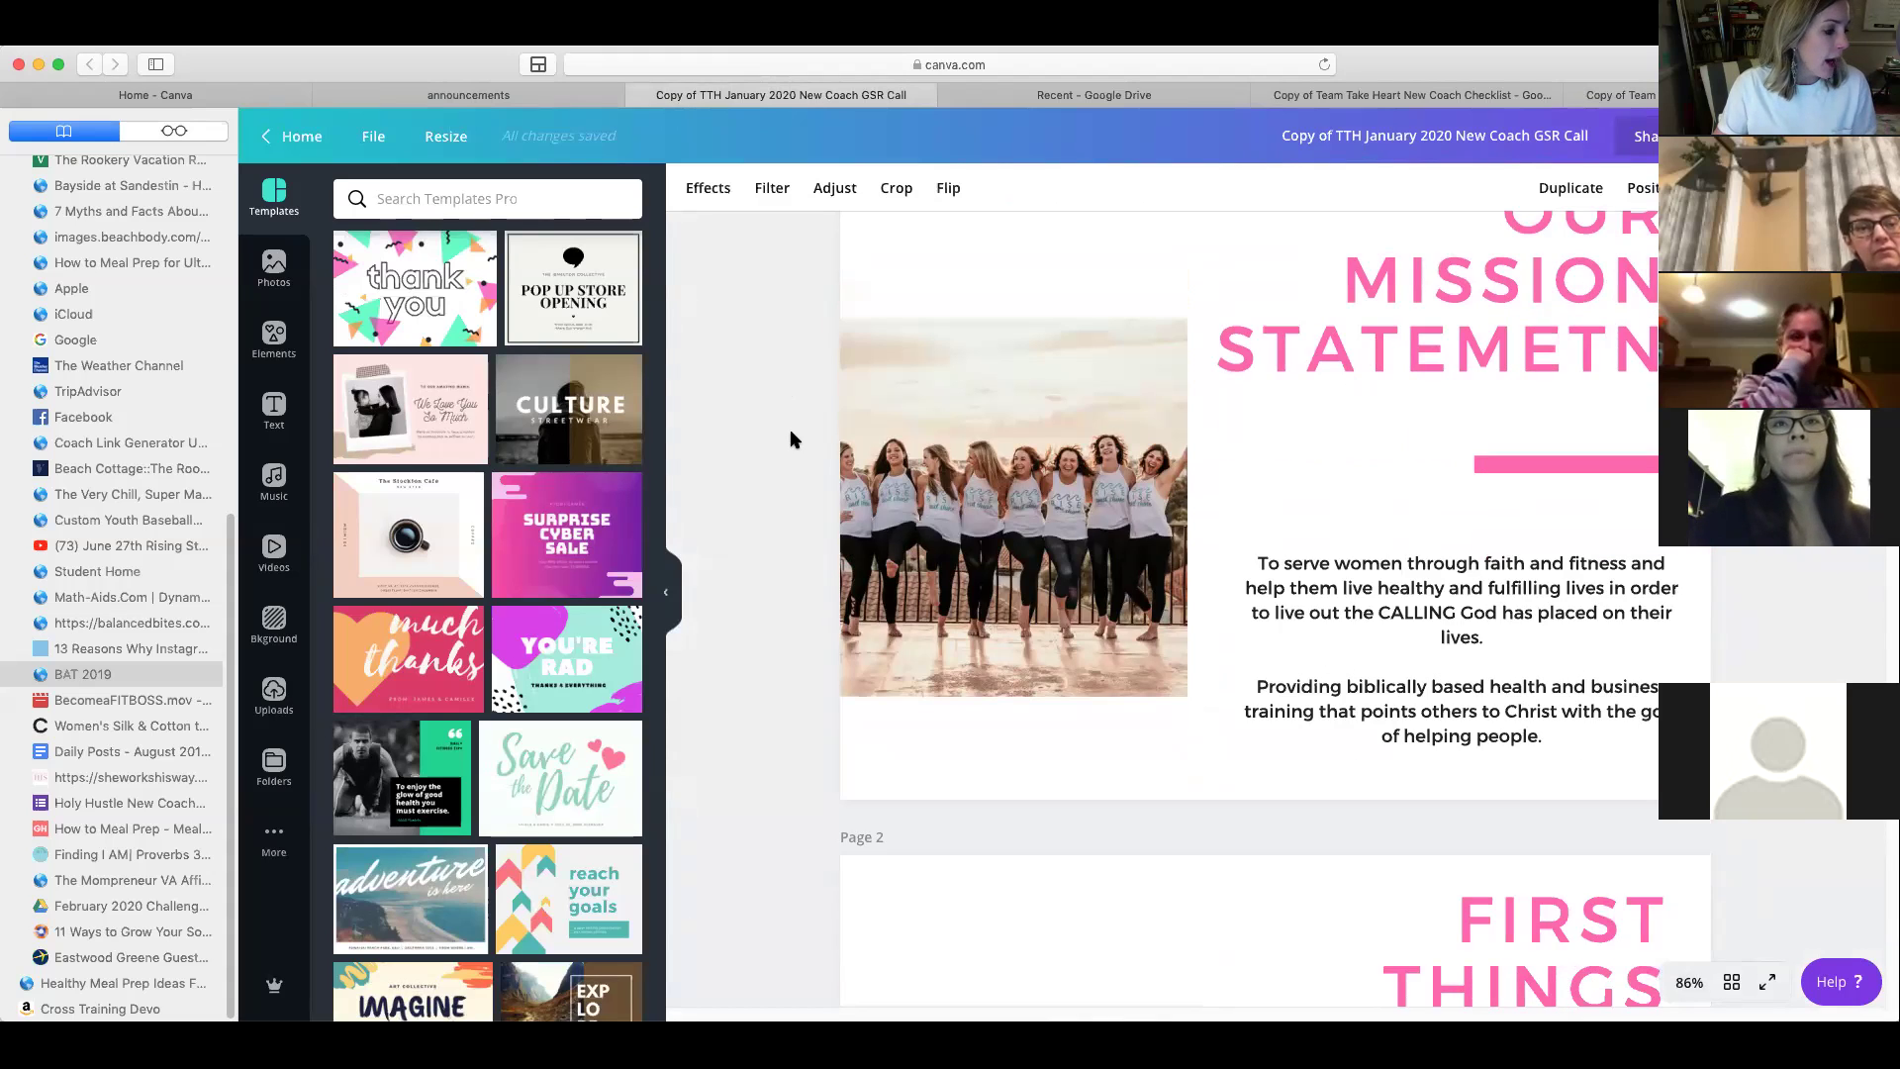
scroll(790, 495, "up", 2)
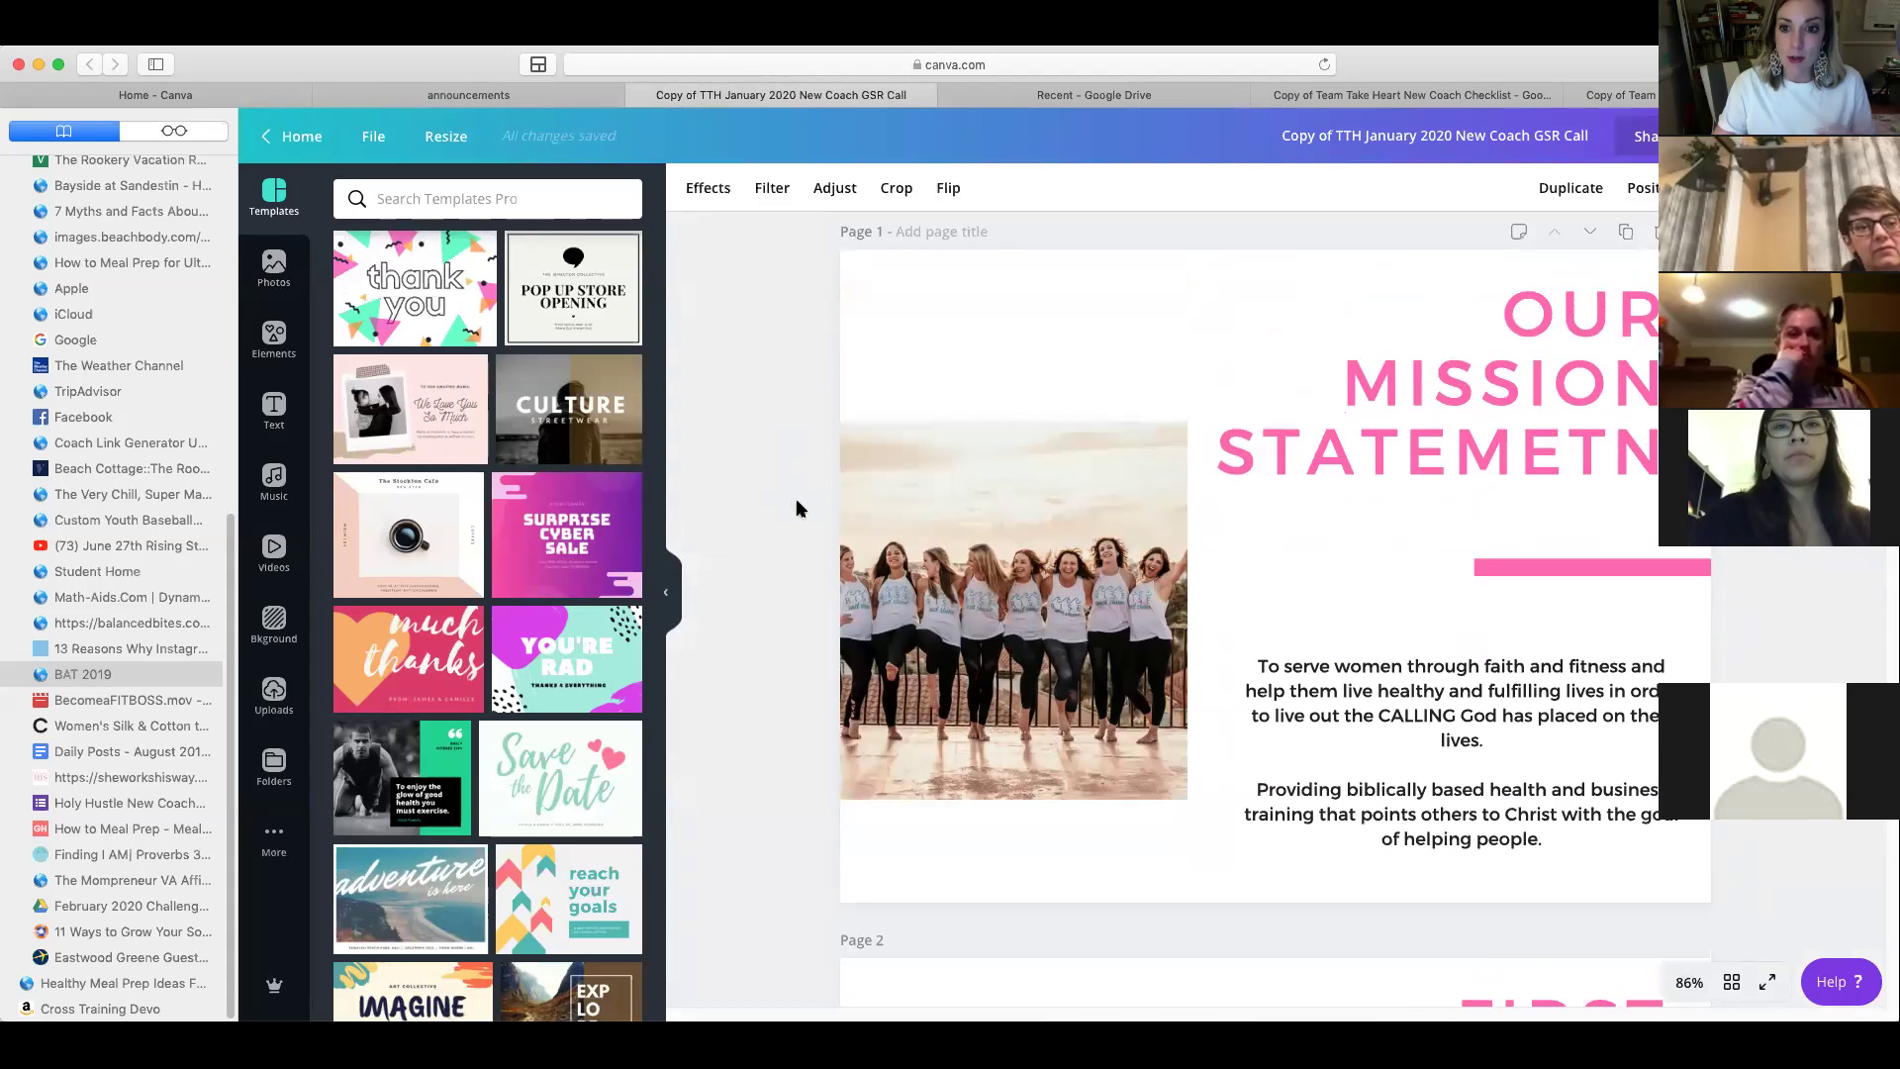
scroll(797, 522, "down", 1)
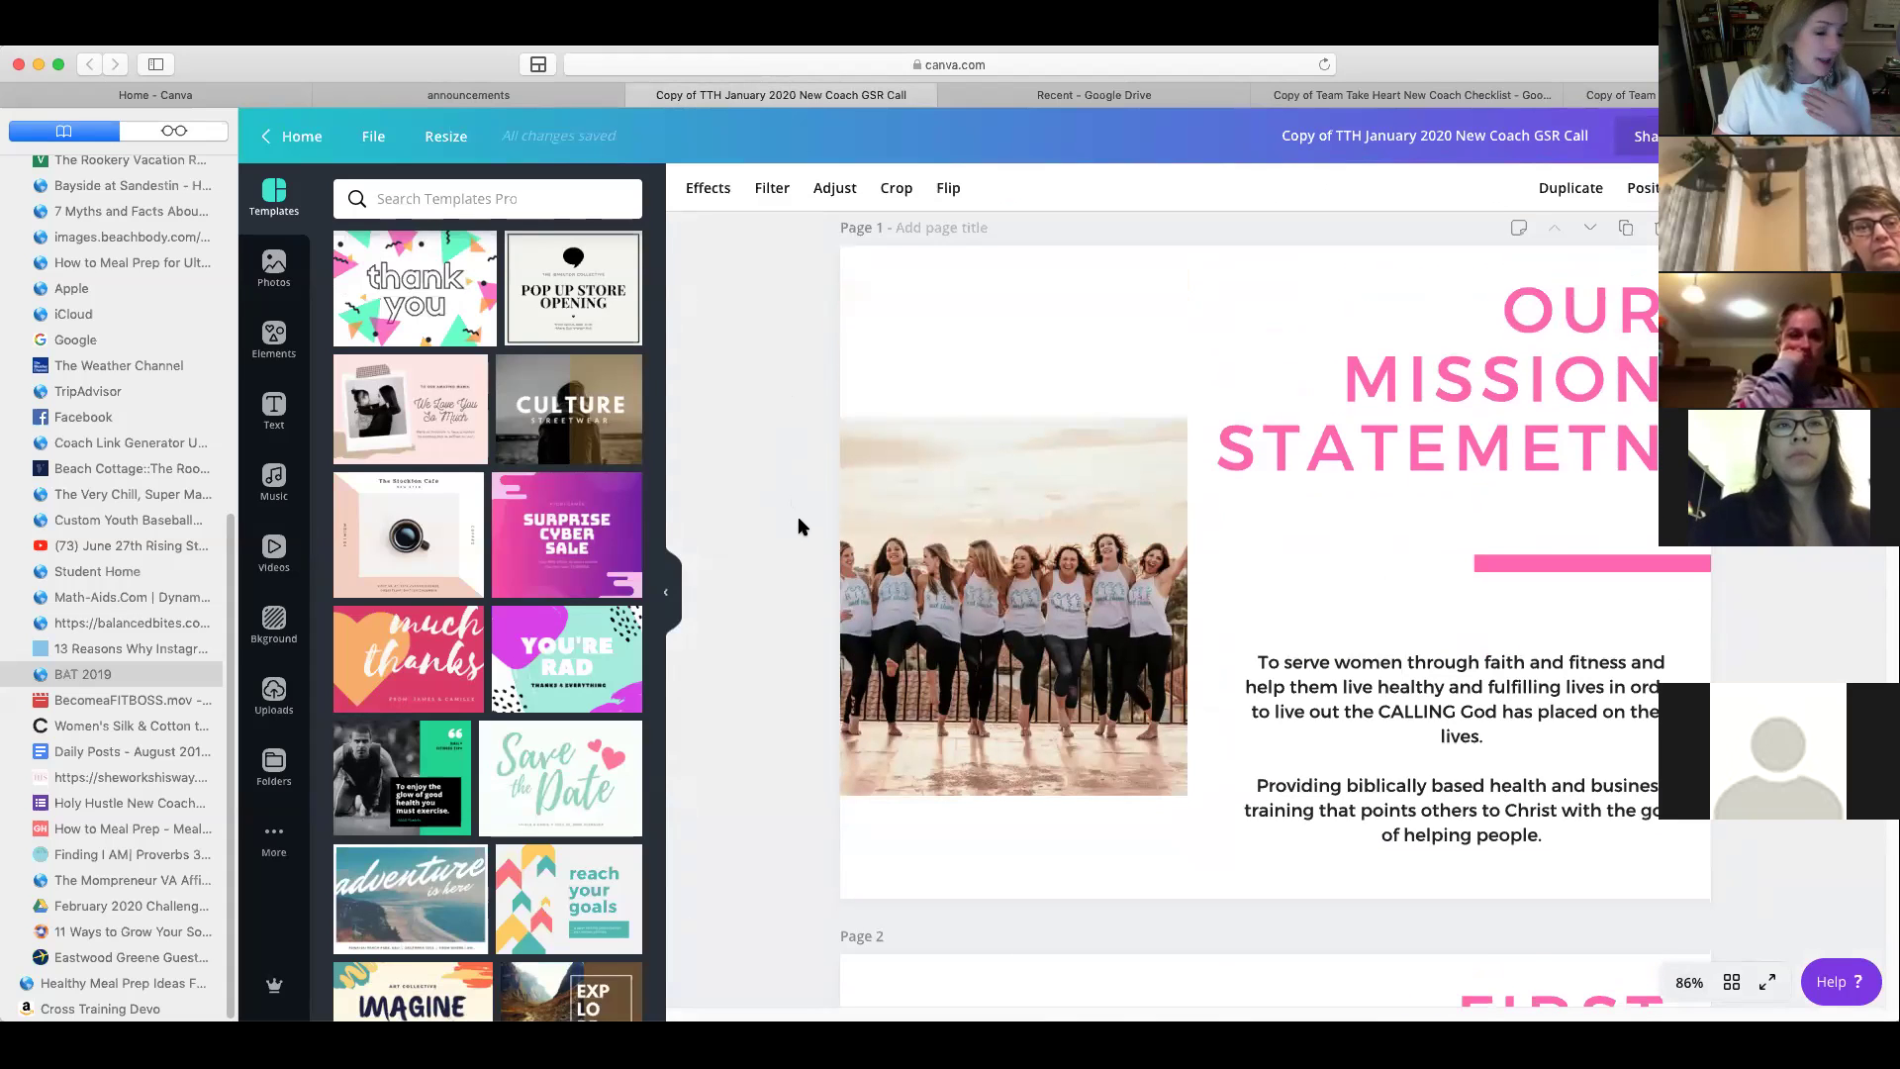